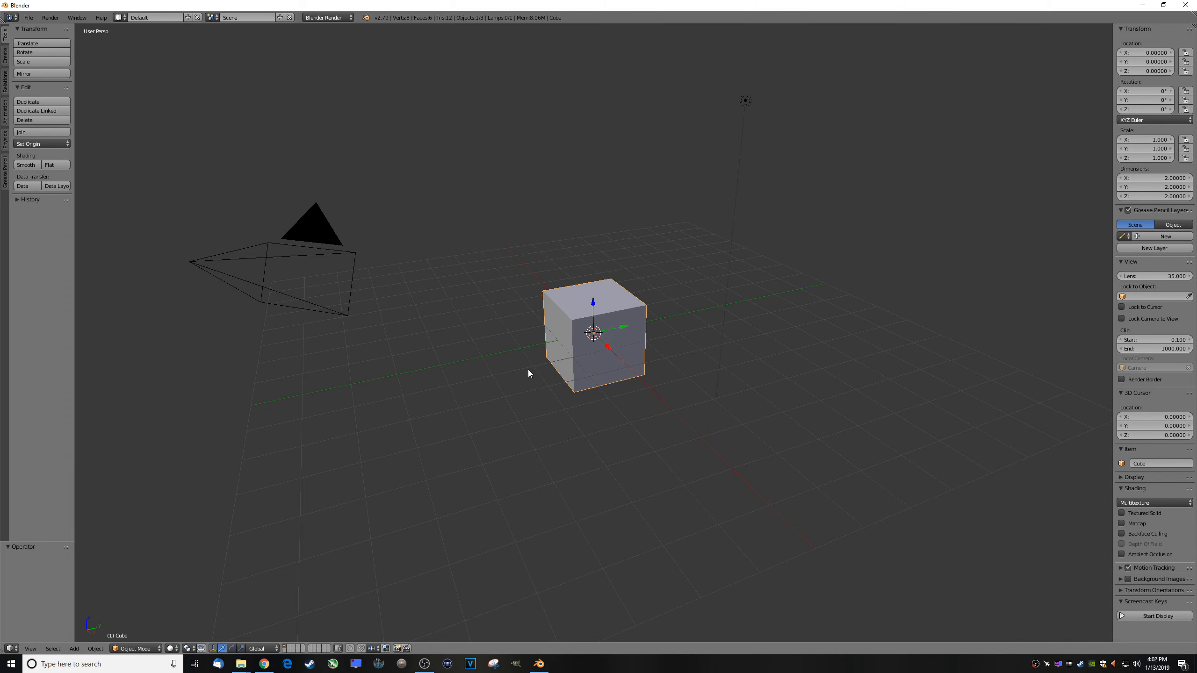
Step: Examine the default cube from several angles and distances, framing all objects between views
middle_click_drag(616, 406, 488, 299)
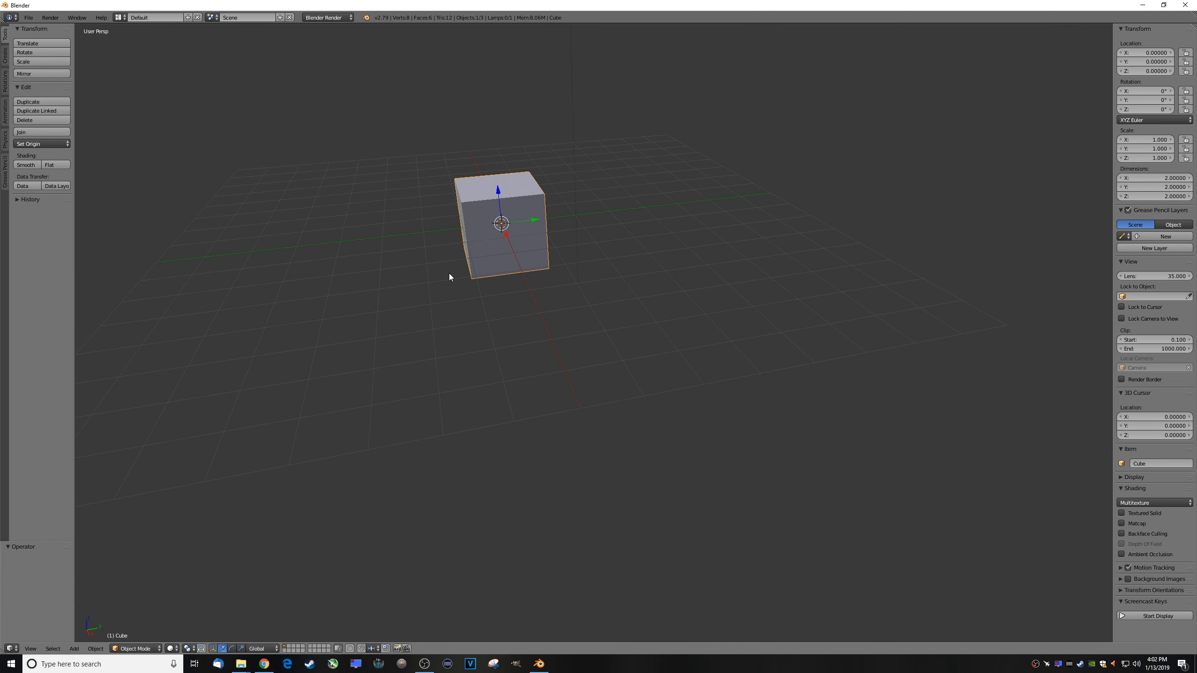
key("Home")
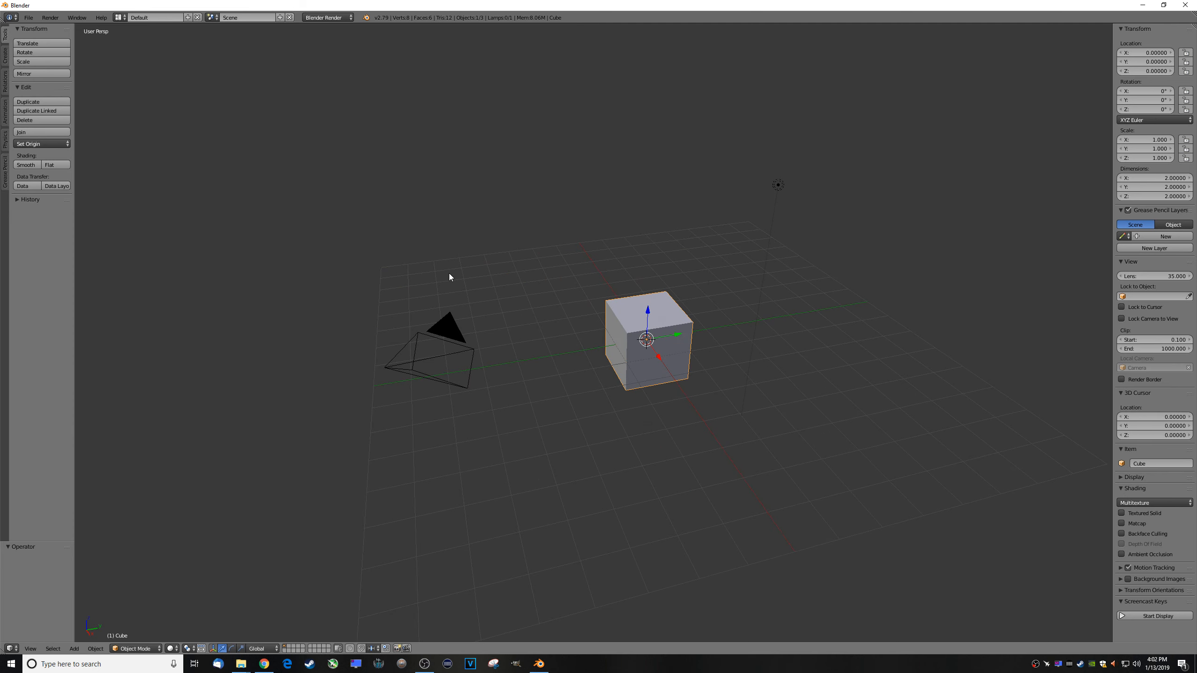
middle_click_drag(596, 394, 735, 391)
middle_click_drag(588, 452, 686, 396, "shift")
scroll(687, 401, "up", 4)
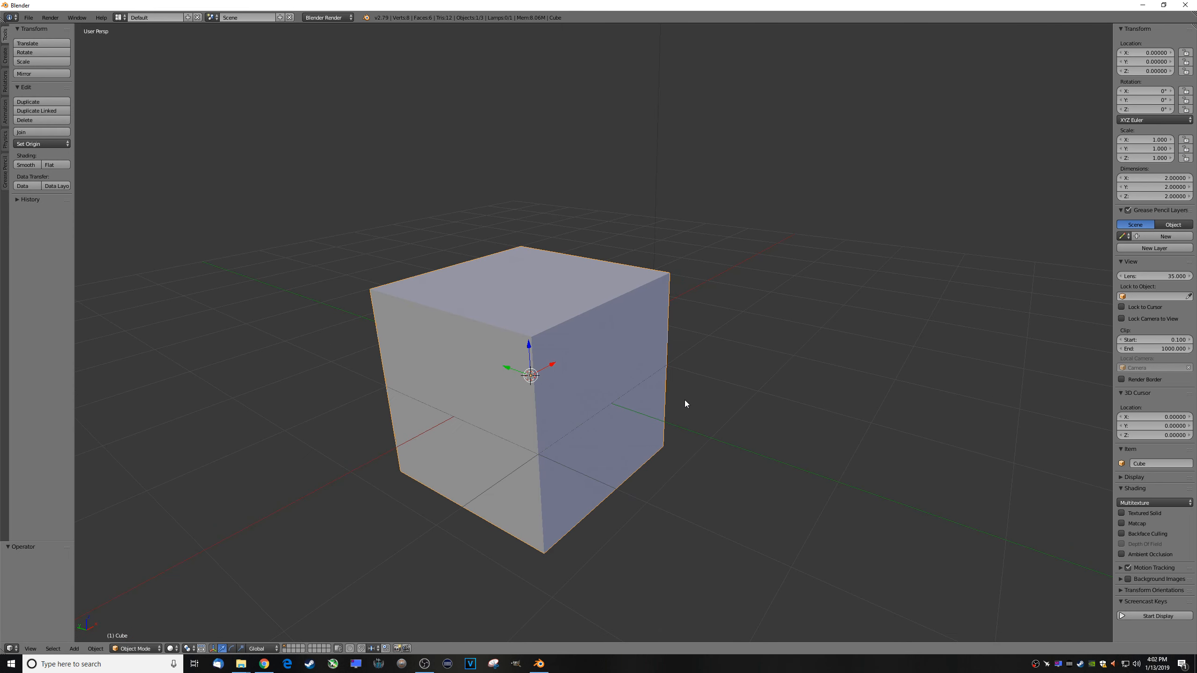
key("Home")
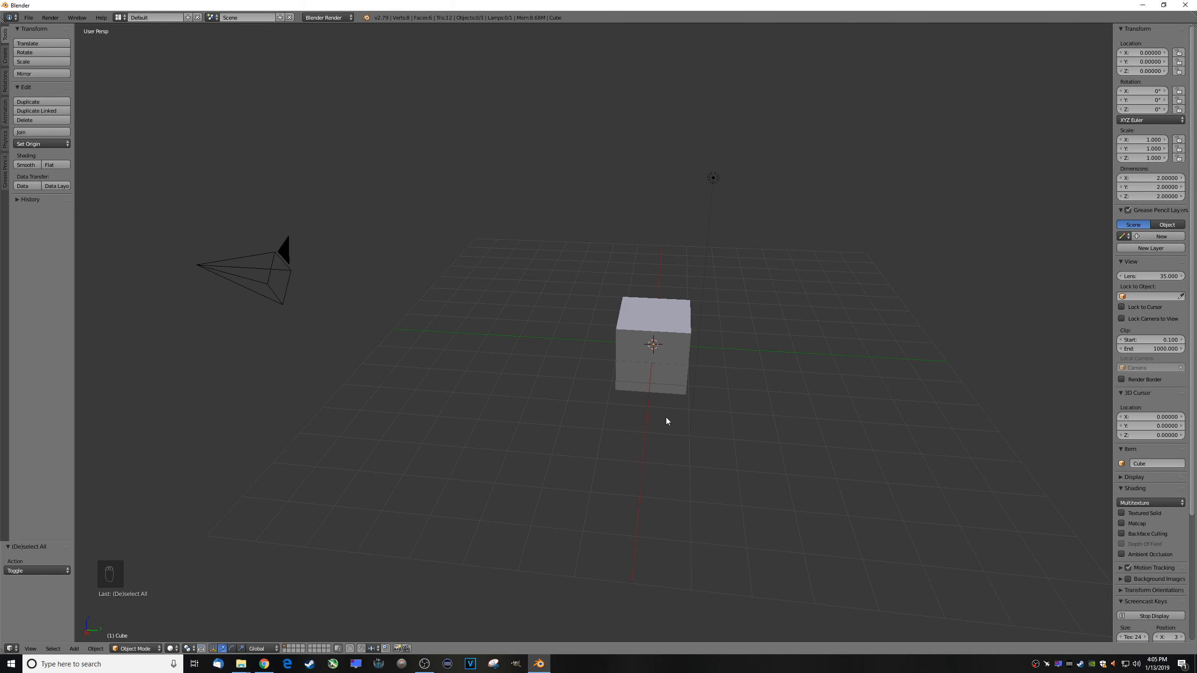
scroll(665, 417, "up", 4)
scroll(665, 417, "down", 5)
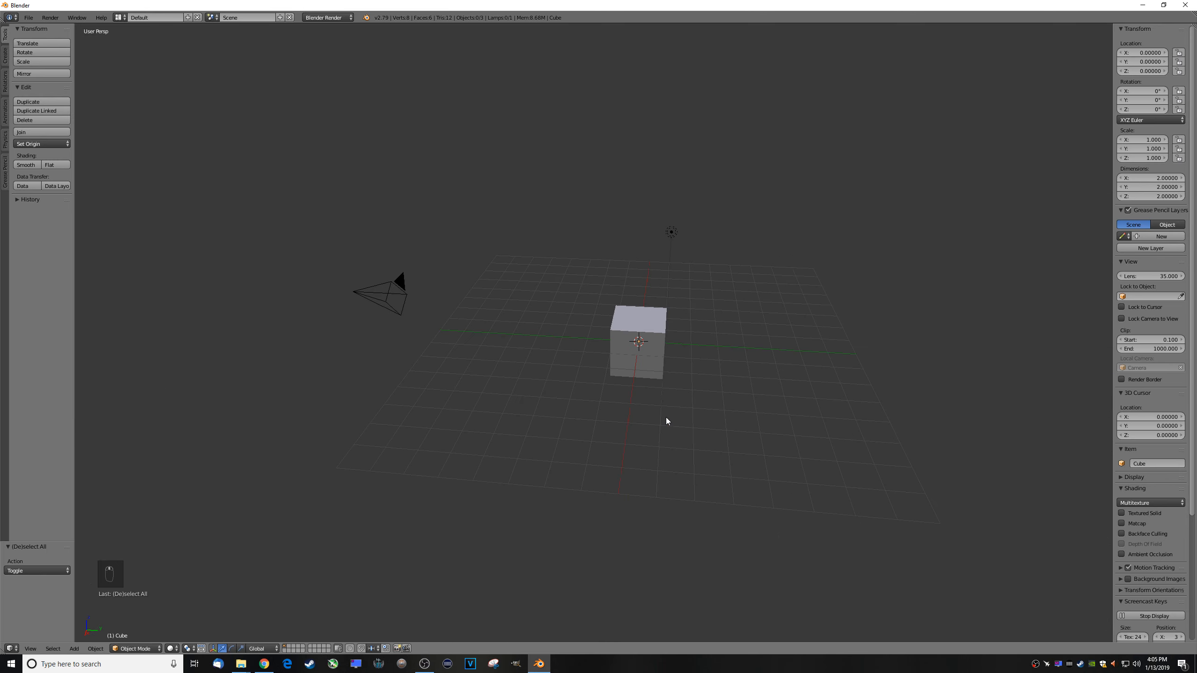
scroll(667, 392, "up", 3)
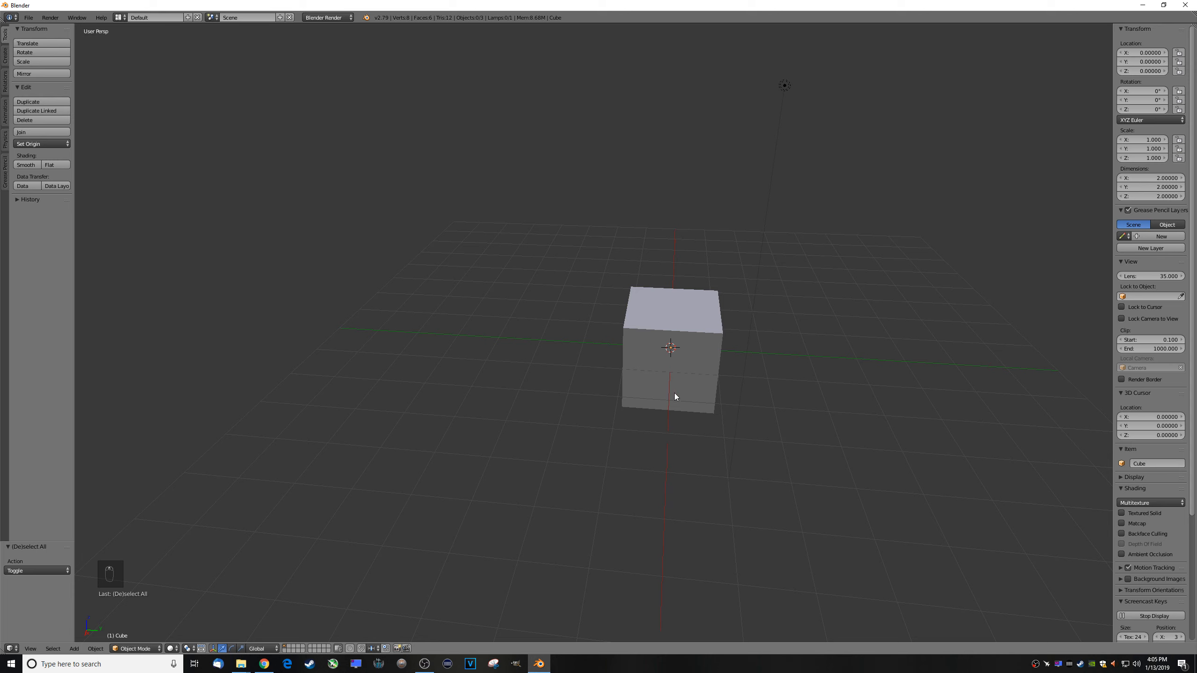
middle_click_drag(706, 406, 786, 374, "ctrl")
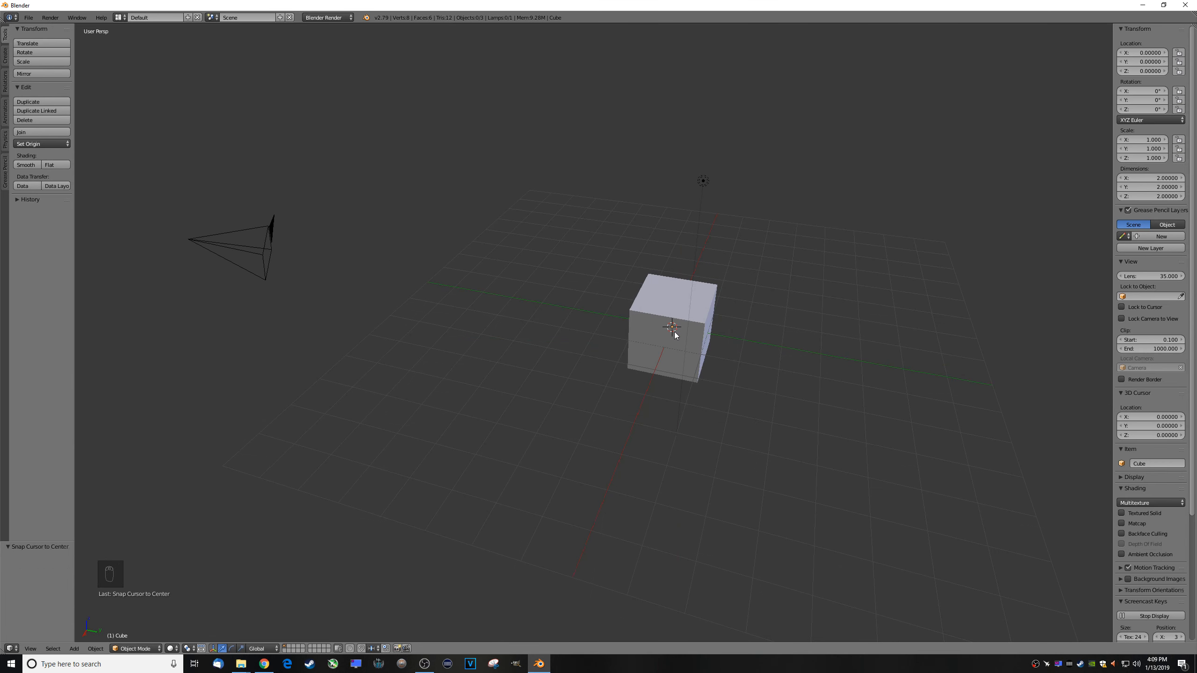
Step: Place the 3D cursor at several spots in the empty space around the cube
left_click(753, 256)
left_click(554, 243)
left_click(447, 374)
left_click(756, 446)
left_click(553, 217)
Step: Snap the 3D cursor to the center of the scene
scroll(620, 366, "up", 3)
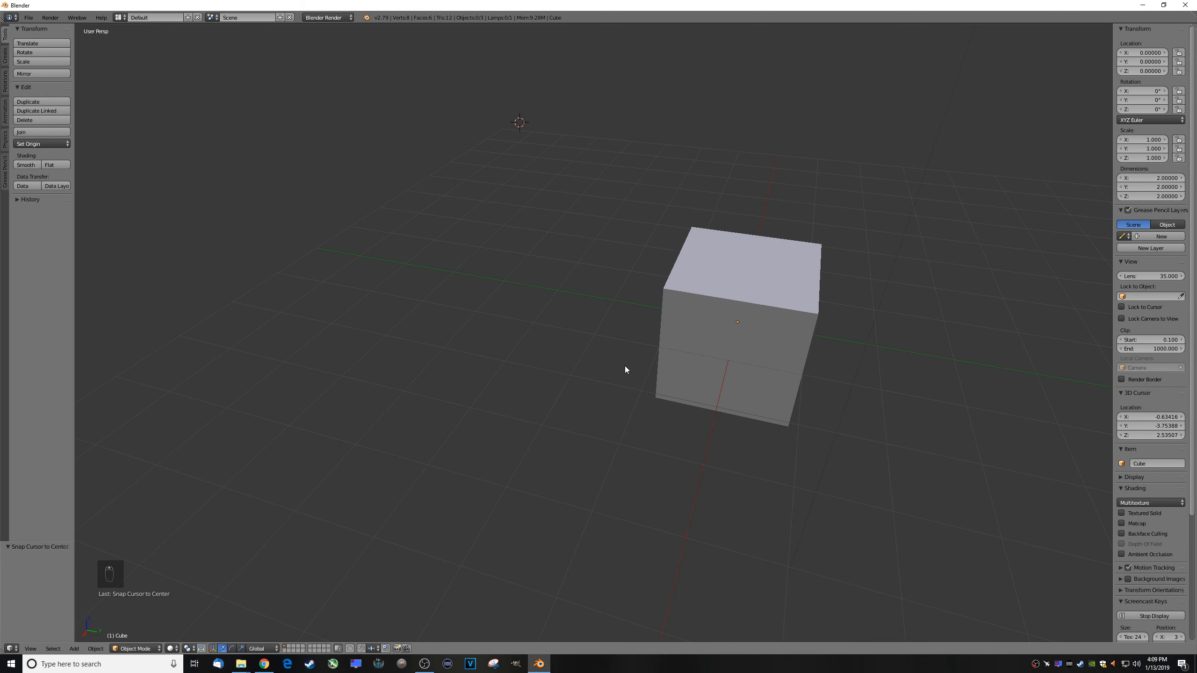
scroll(613, 362, "up", 1)
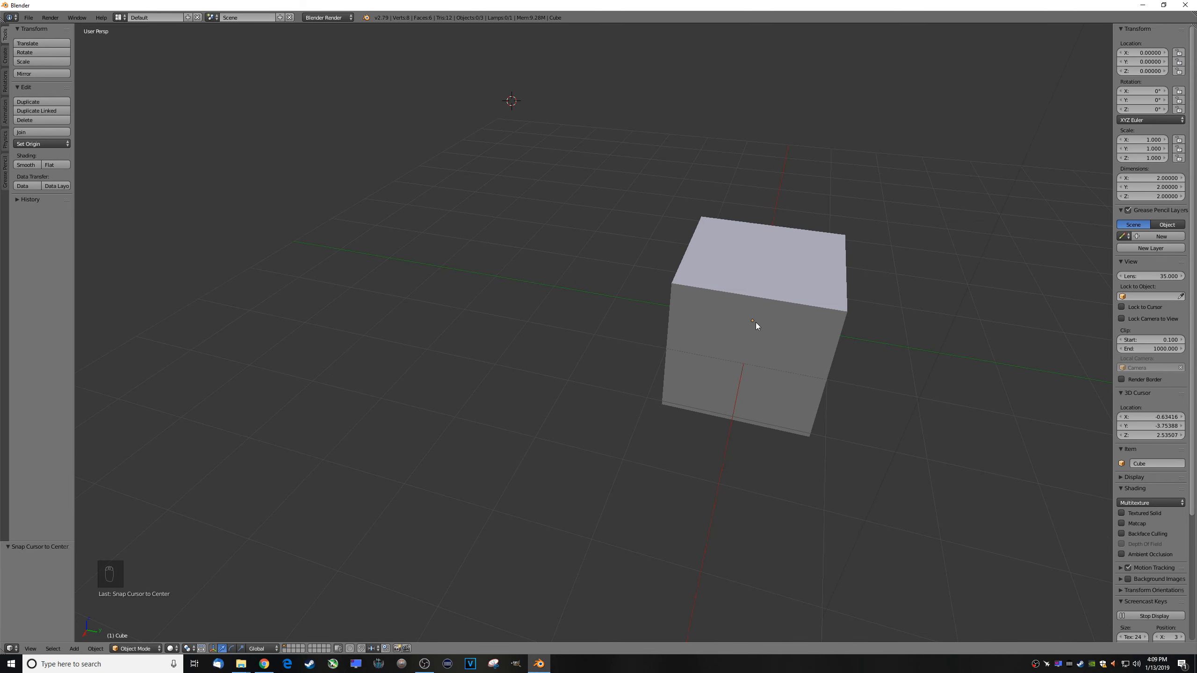
key("shift+s")
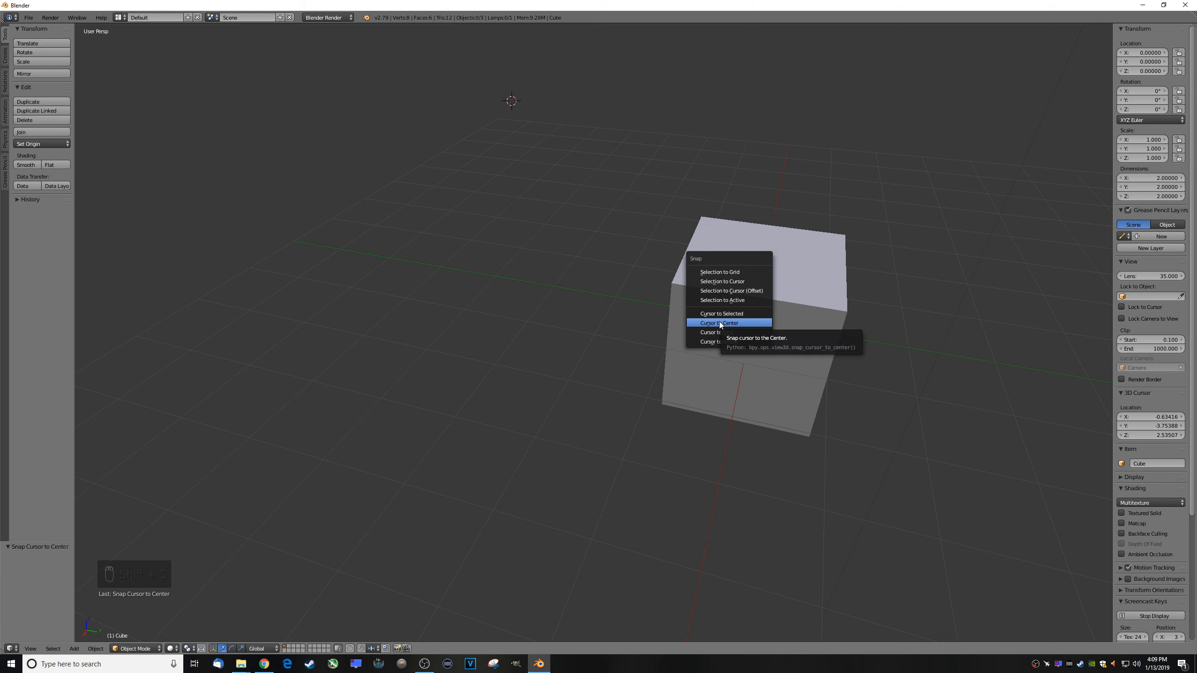
left_click(743, 323)
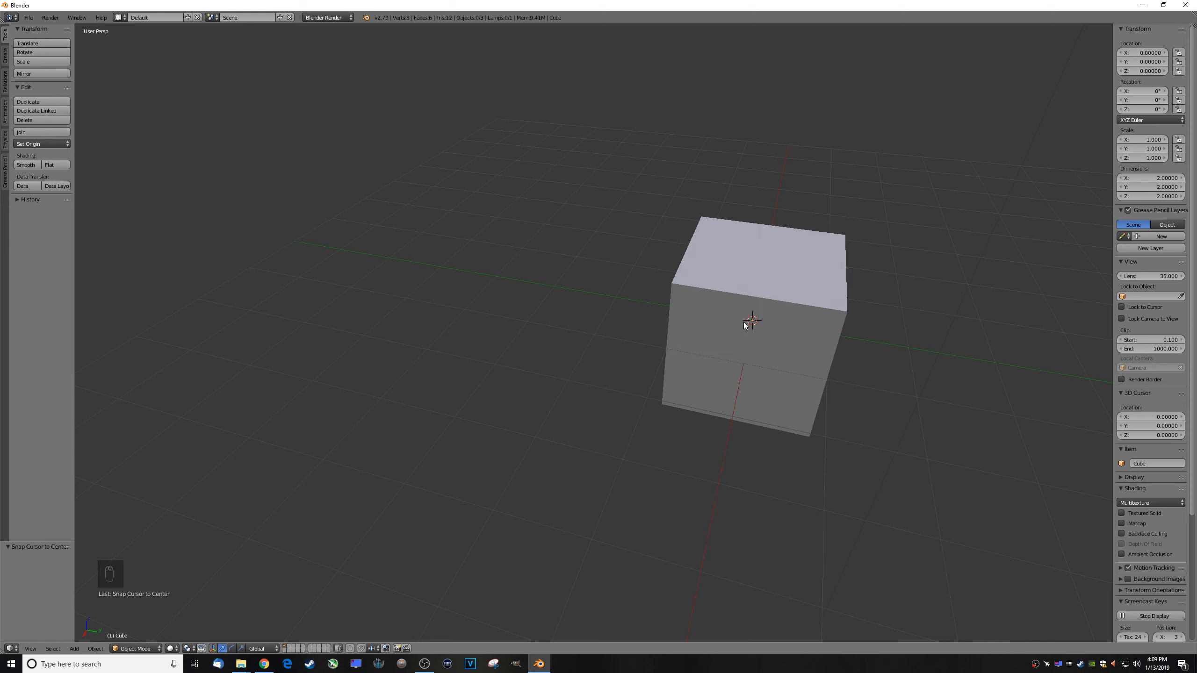
Step: Place the 3D cursor away from the cube, and reset it to the scene center with all objects framed
left_click(548, 160)
left_click(751, 165)
key("shift+c")
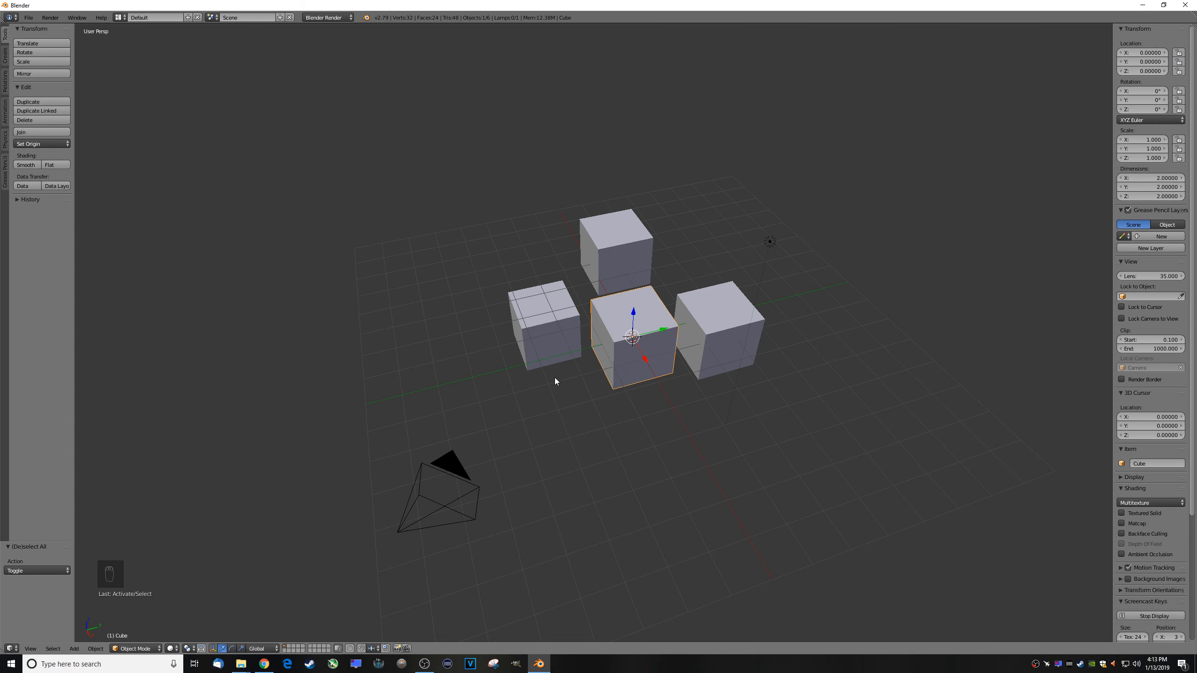
Step: Examine the selected center cube up close with the view centered on it, and frame the whole scene again
scroll(636, 408, "up", 5)
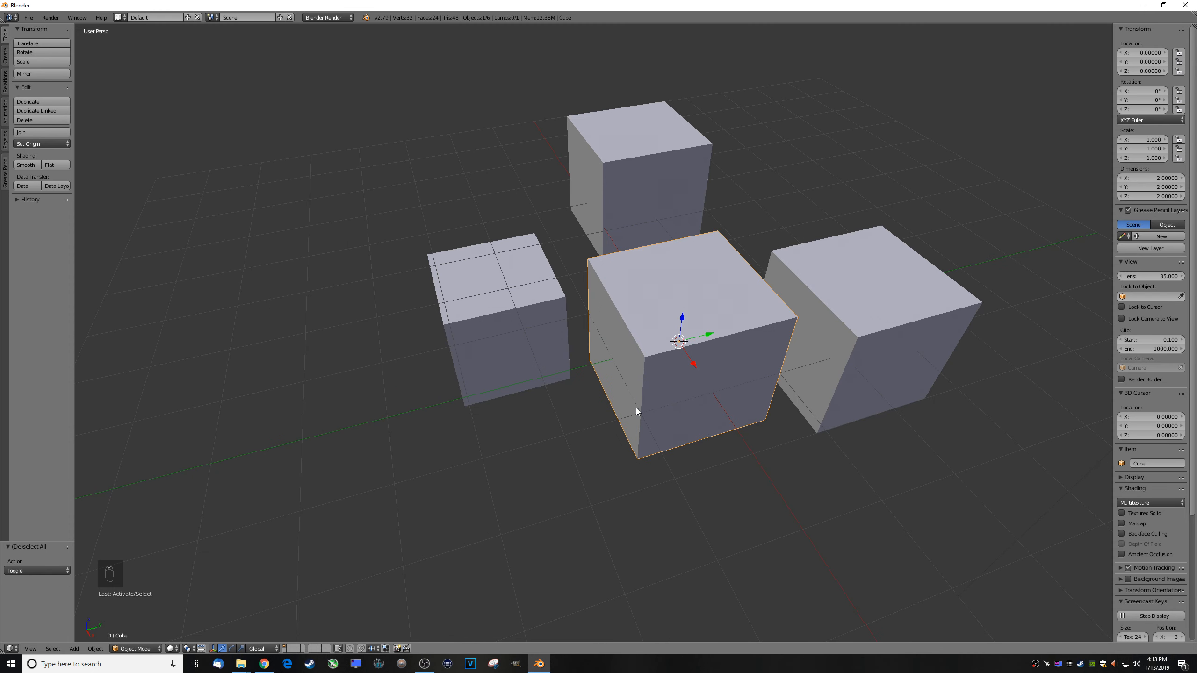
scroll(636, 408, "up", 3)
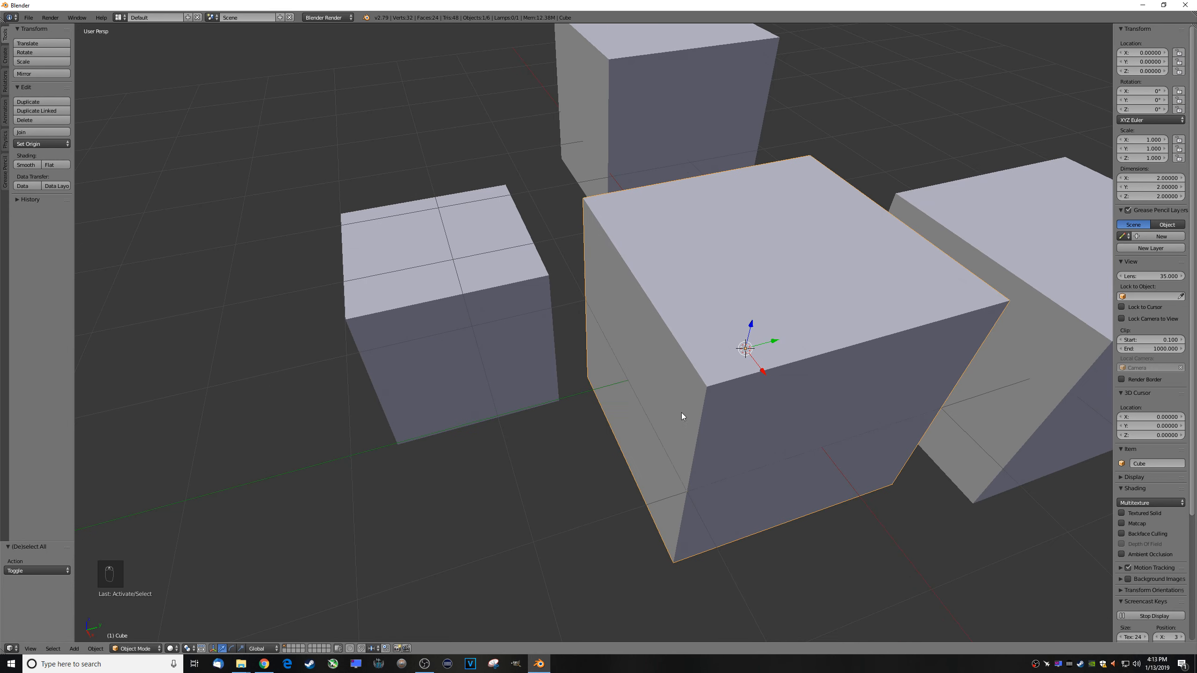
scroll(719, 423, "up", 4)
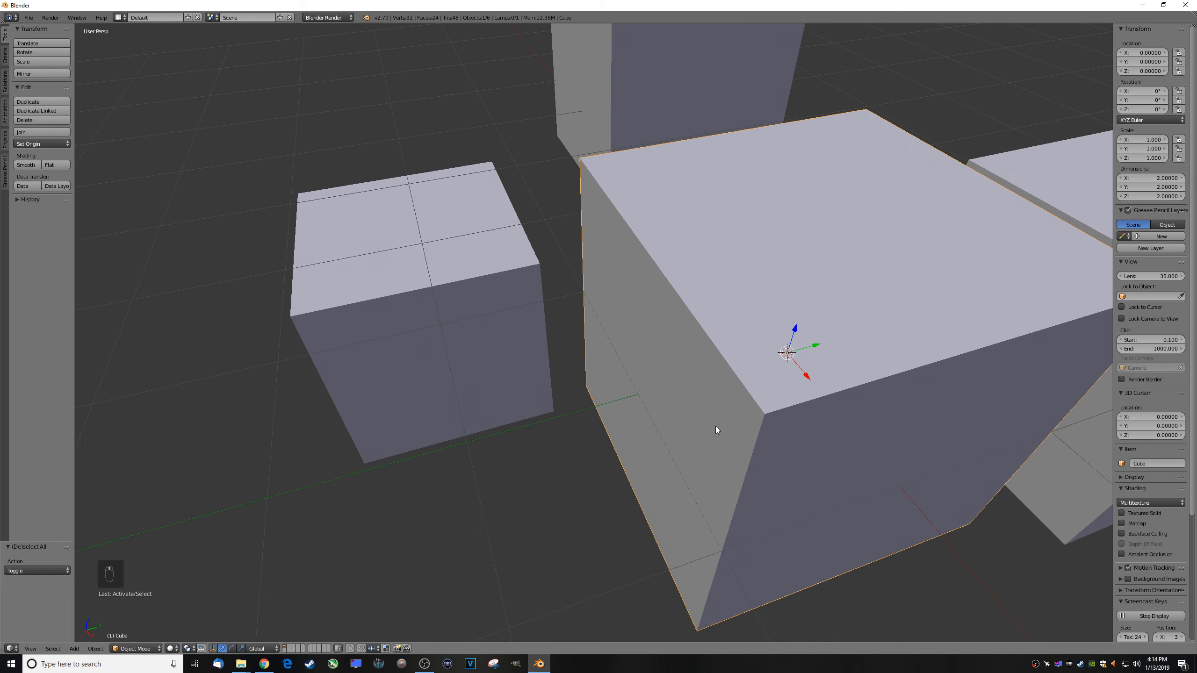
middle_click_drag(716, 397, 1087, 404, "shift")
middle_click_drag(379, 372, 944, 427, "shift")
middle_click_drag(894, 361, 580, 299, "shift")
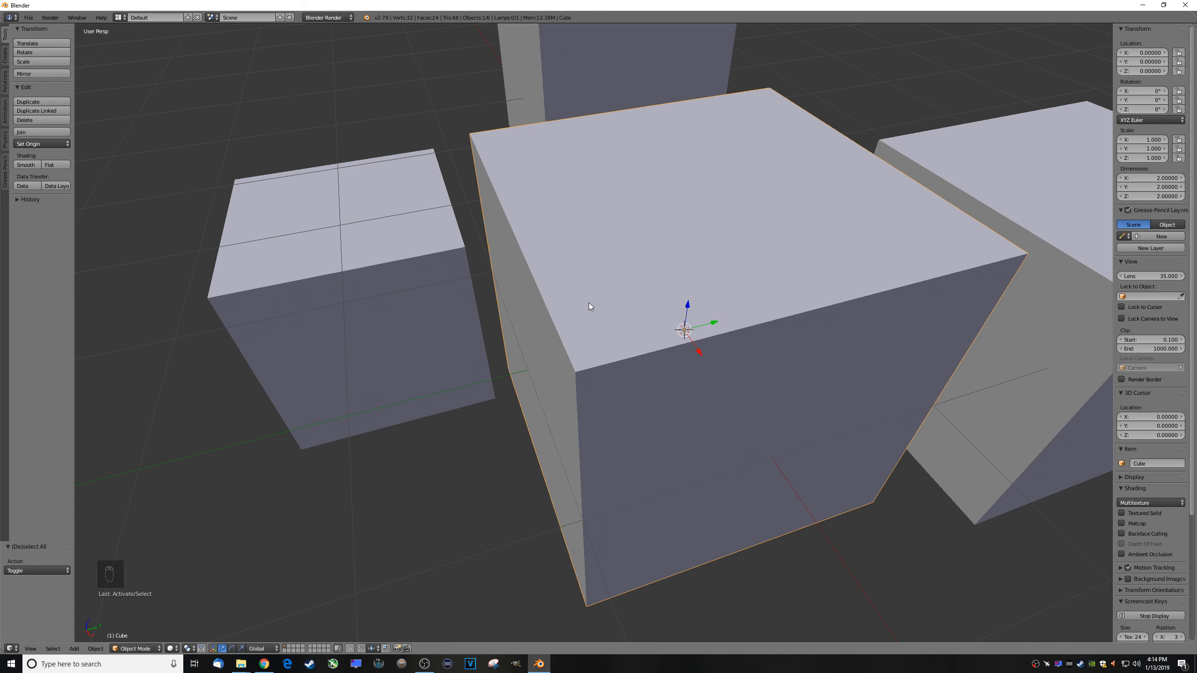
key("KP_Decimal")
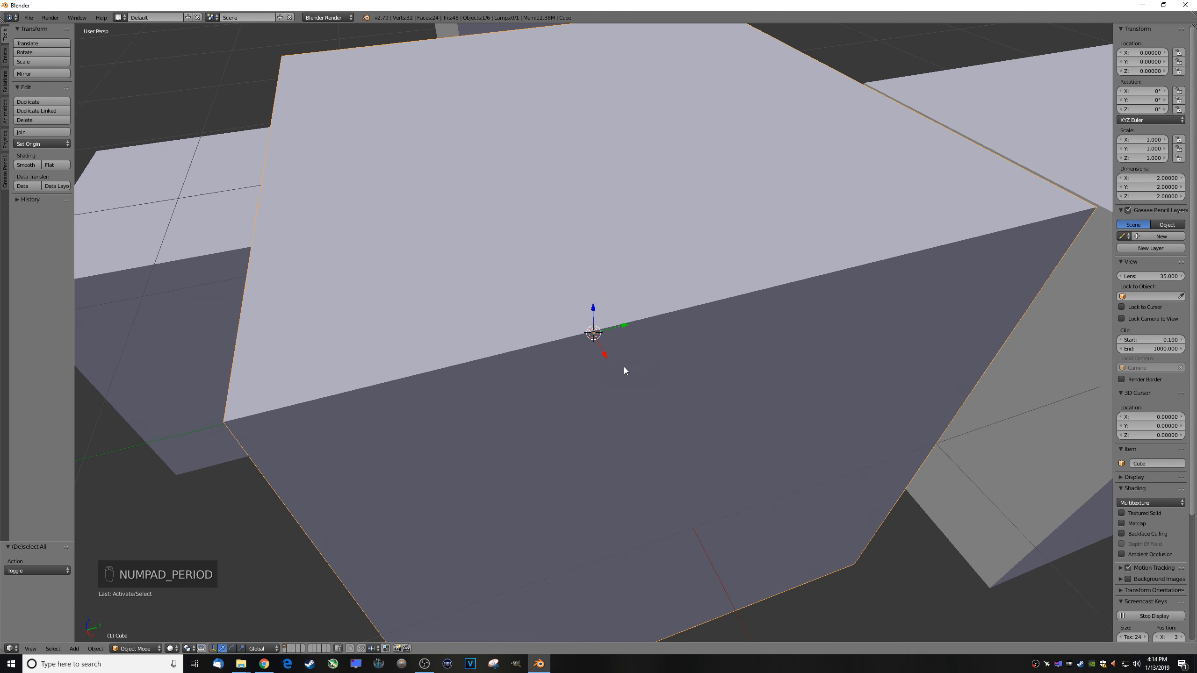
mouse_move(544, 391)
middle_mouse_down()
mouse_move(585, 374)
mouse_move(545, 399)
mouse_move(548, 370)
mouse_move(673, 389)
mouse_move(819, 209)
mouse_move(754, 416)
mouse_move(556, 255)
mouse_move(764, 254)
mouse_move(639, 343)
mouse_move(575, 343)
mouse_move(560, 378)
middle_mouse_up()
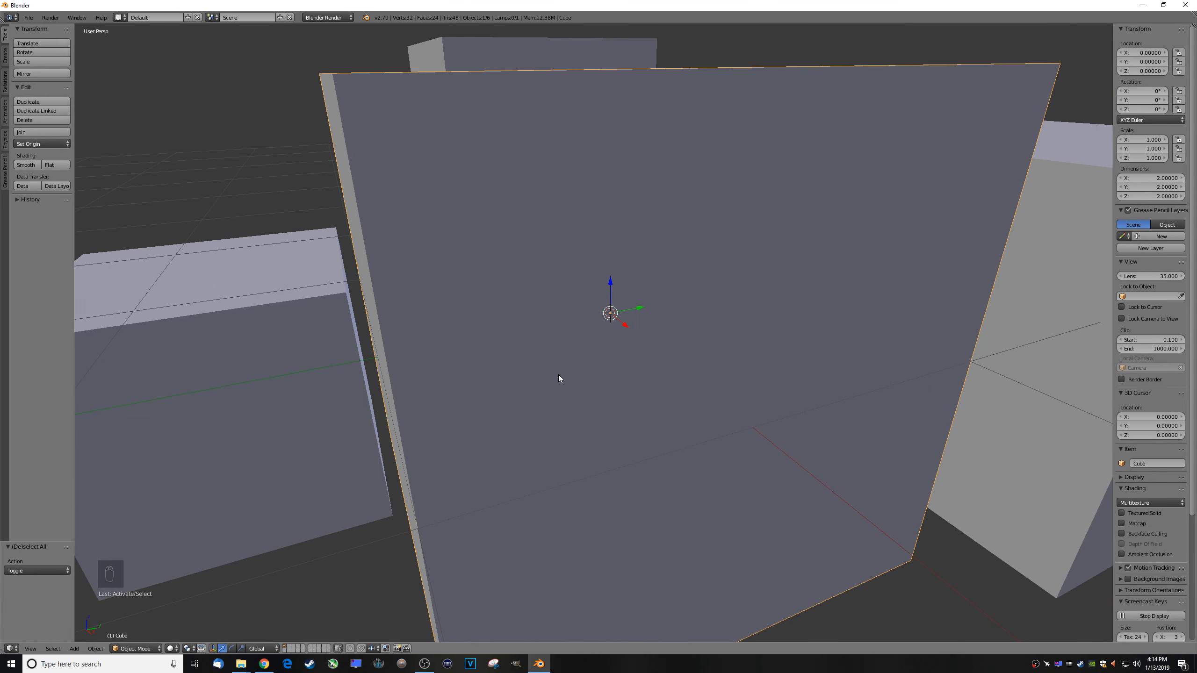
key("Home")
middle_click_drag(611, 385, 656, 311)
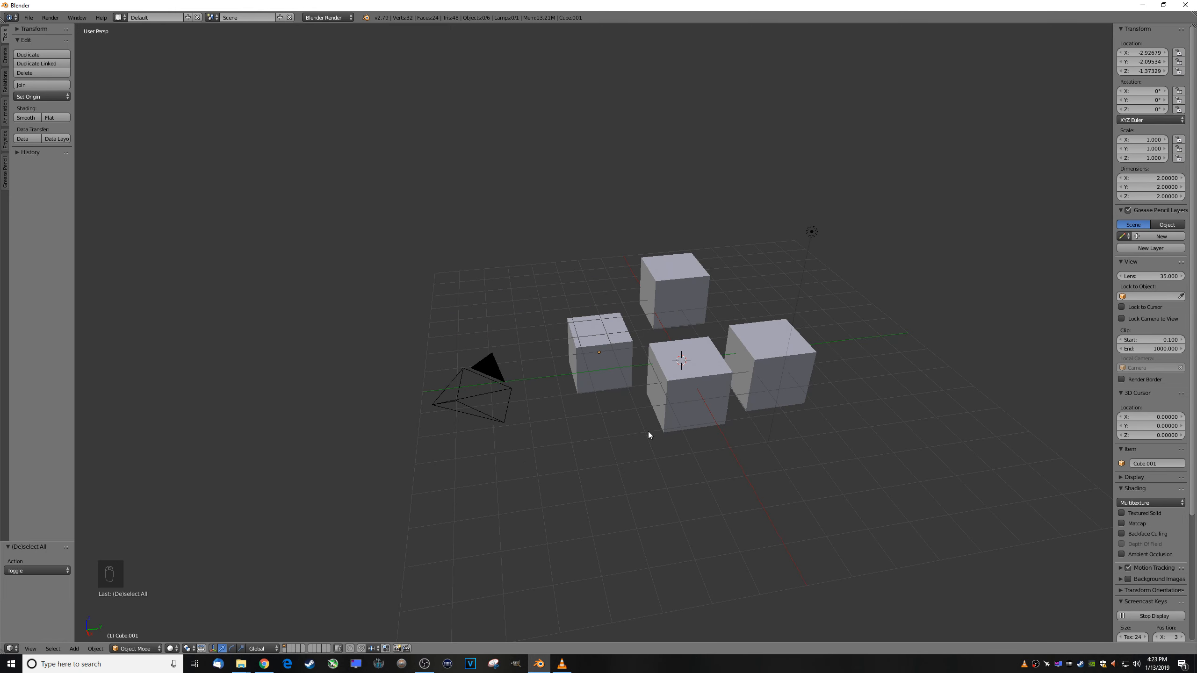
Step: Toggle between selecting and deselecting all objects in the scene, ending with nothing selected
key("a")
key("a")
key("a")
key("a")
key("a")
key("a")
key("a")
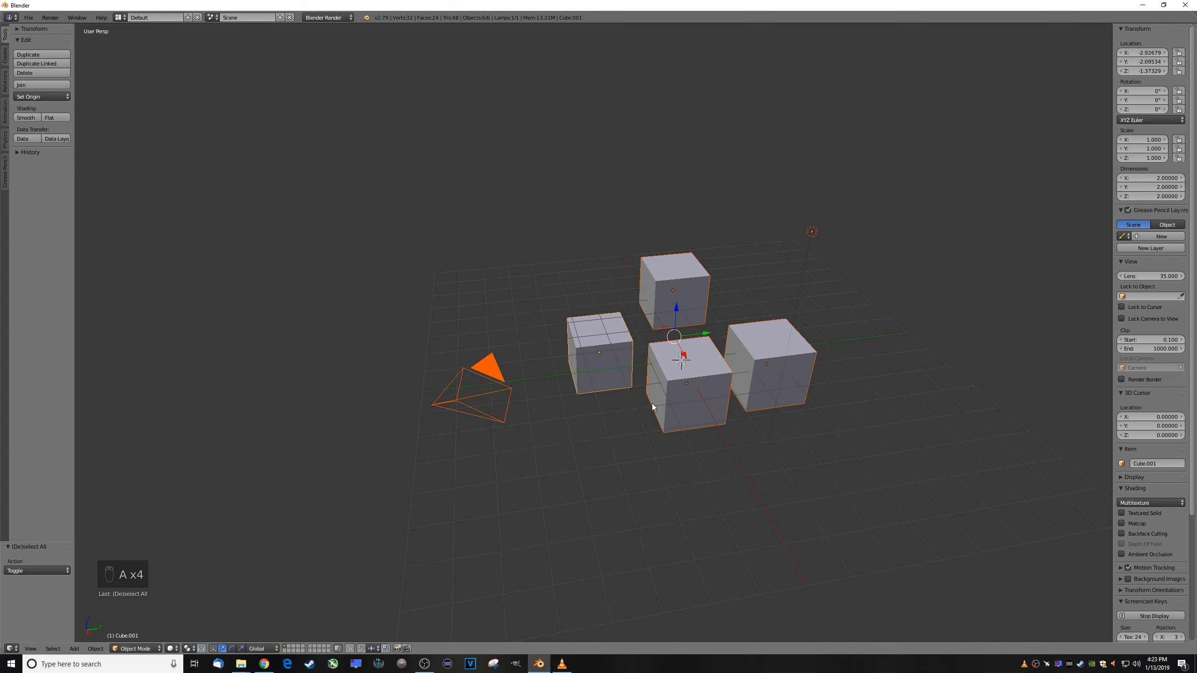
scroll(662, 412, "up", 2)
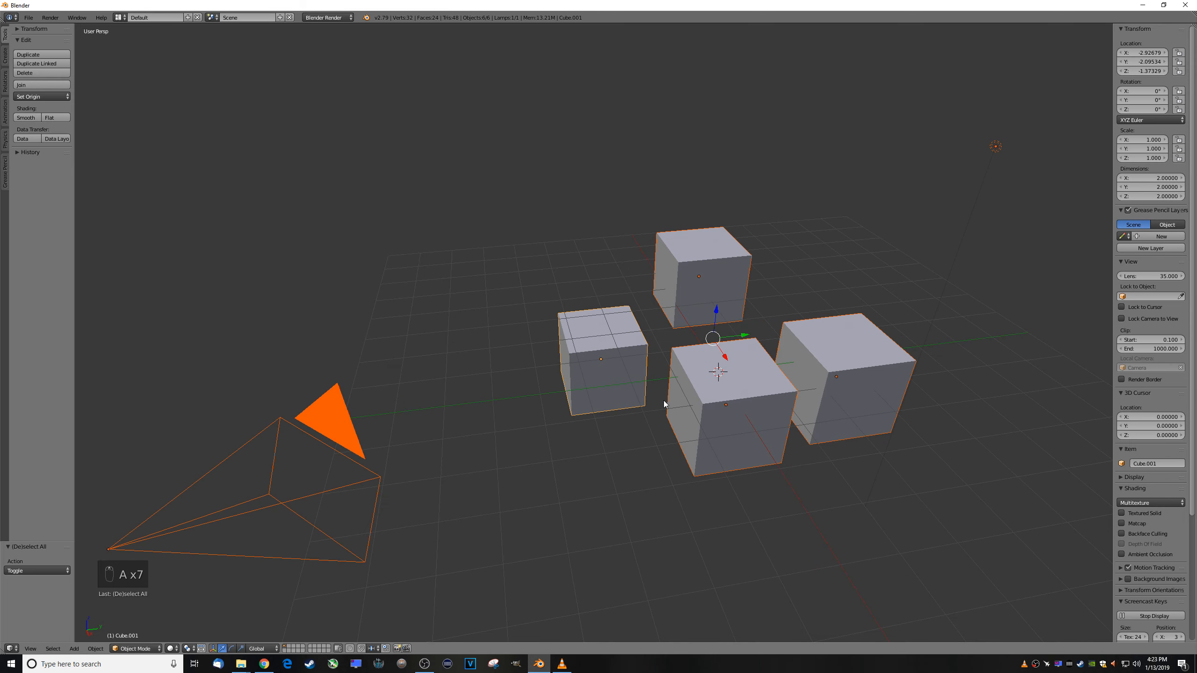
key("a")
key("a")
key("a")
Step: Select the cube nearest the camera, Cube.001, and switch it to Edit Mode
right_click(583, 344)
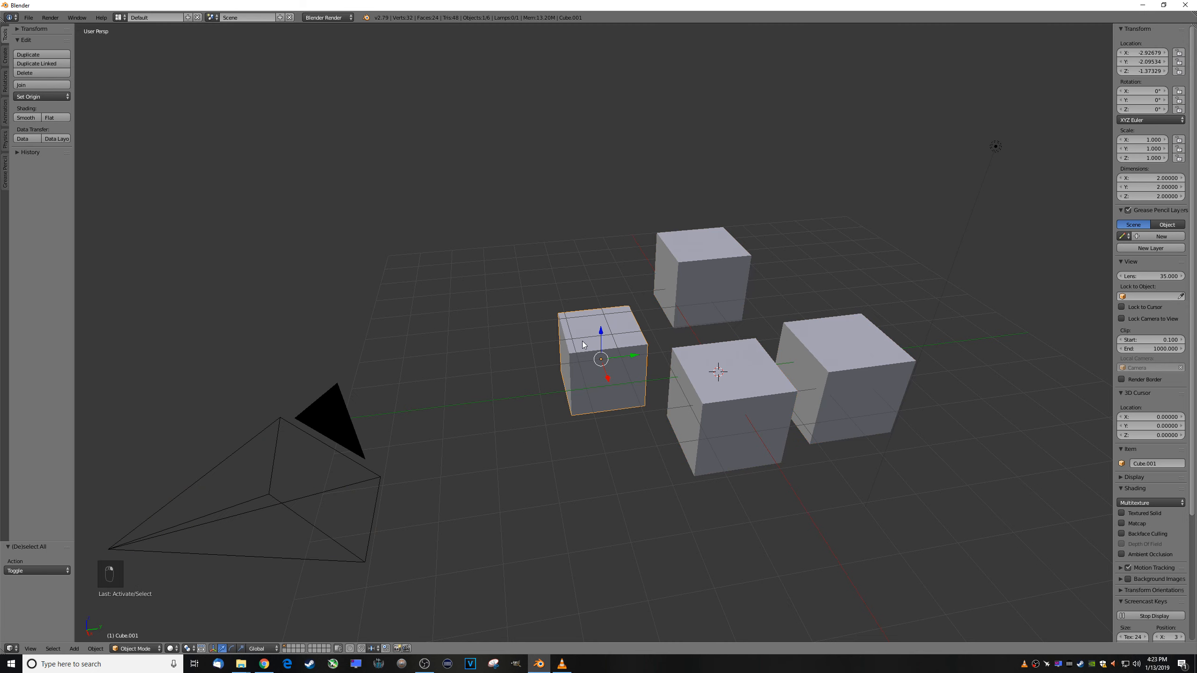
left_click(135, 649)
left_click(139, 627)
middle_click_drag(573, 432, 482, 466)
Step: Toggle between selecting and deselecting the cube's entire mesh, ending with nothing selected
key("a")
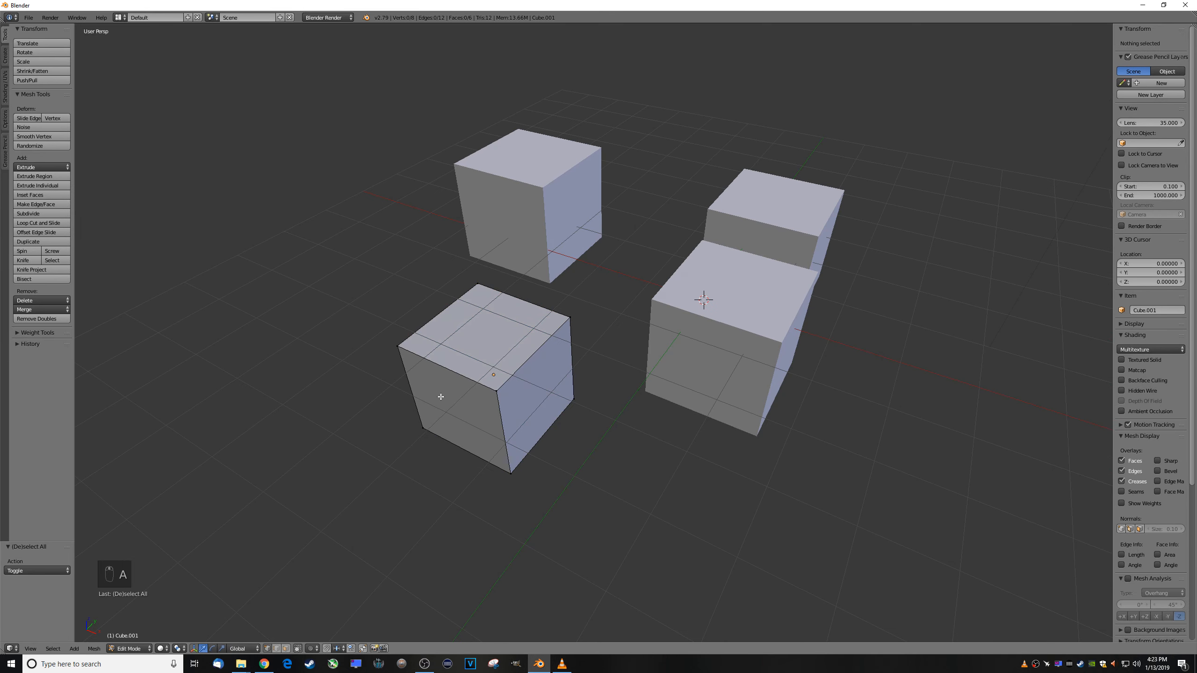
key("a")
key("a")
key("a")
key("a")
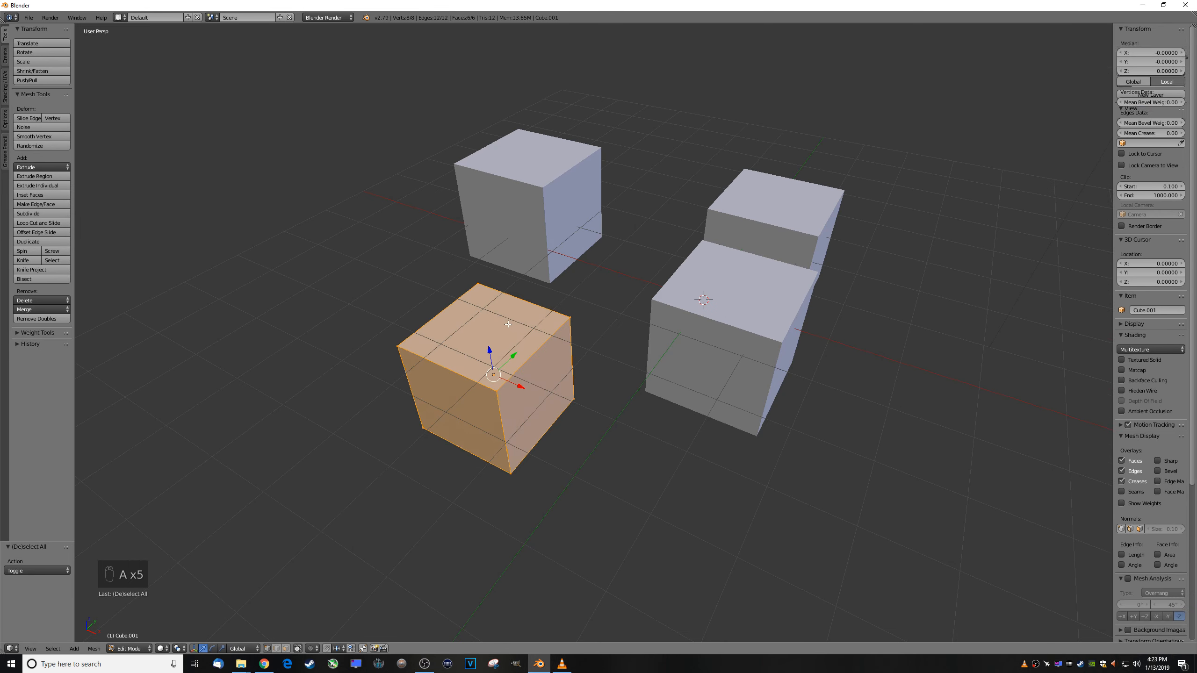
key("a")
key("a")
key("a")
key("a")
key("a")
key("a")
key("a")
Step: Inspect the cube from another side and return it to Object Mode
middle_click_drag(494, 394, 572, 474)
scroll(569, 439, "down", 8)
scroll(649, 412, "up", 3)
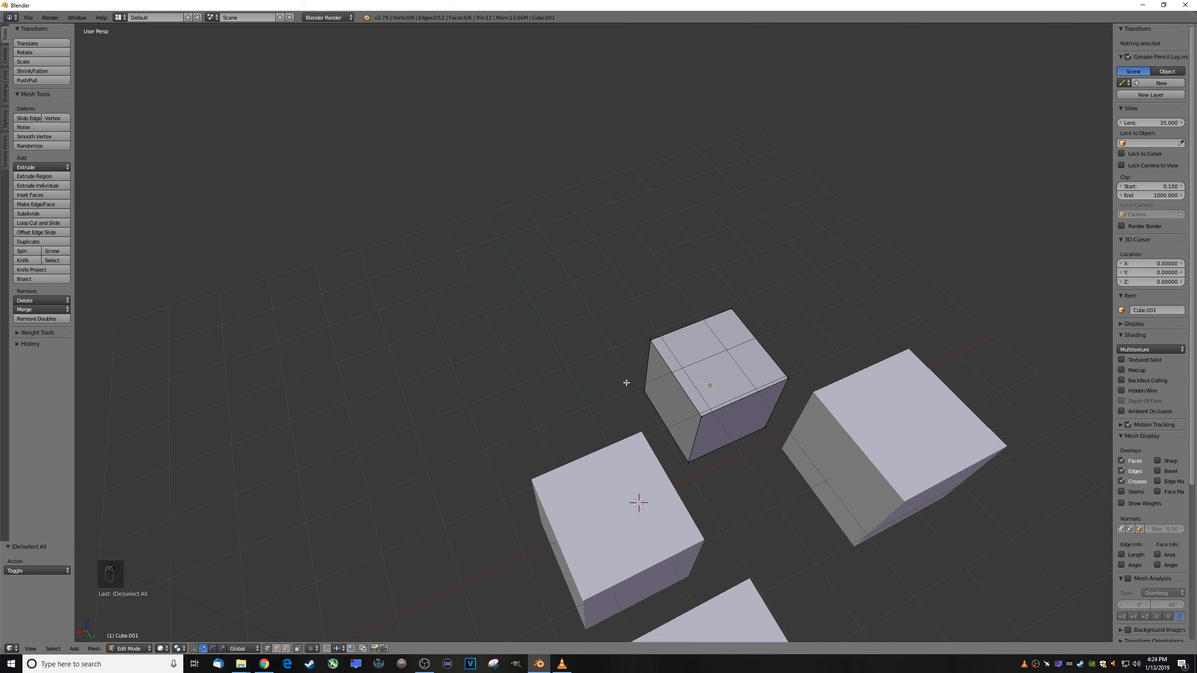
key("Tab")
middle_click_drag(495, 402, 589, 378)
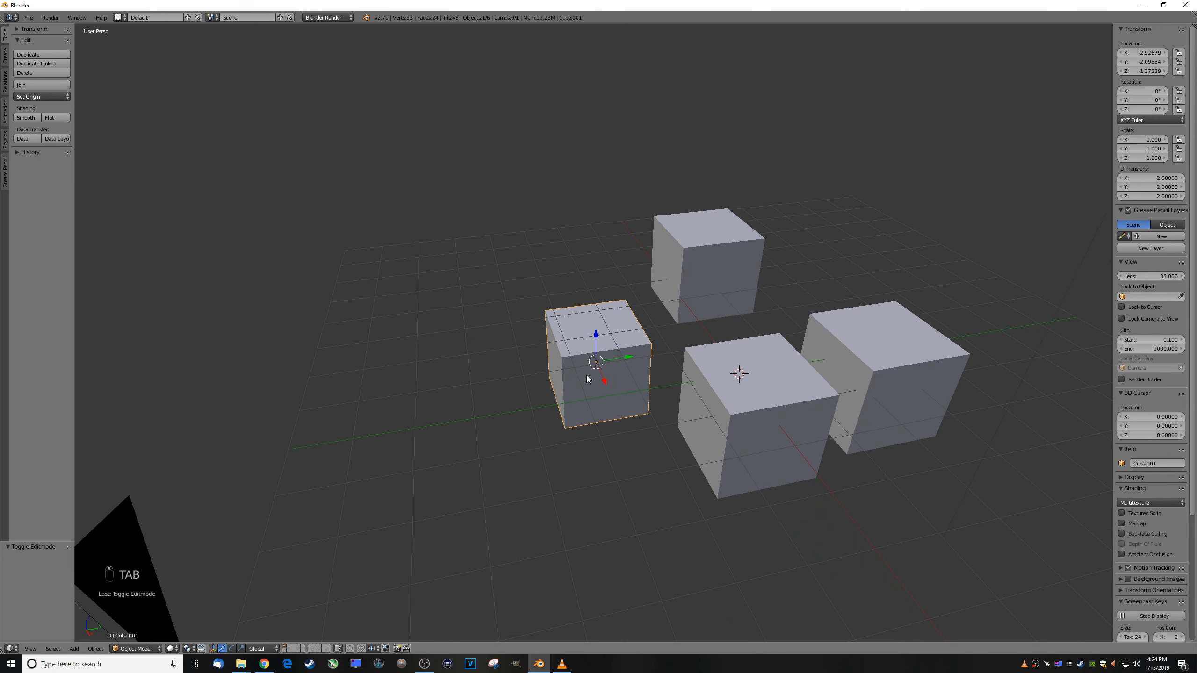
scroll(603, 397, "down", 3)
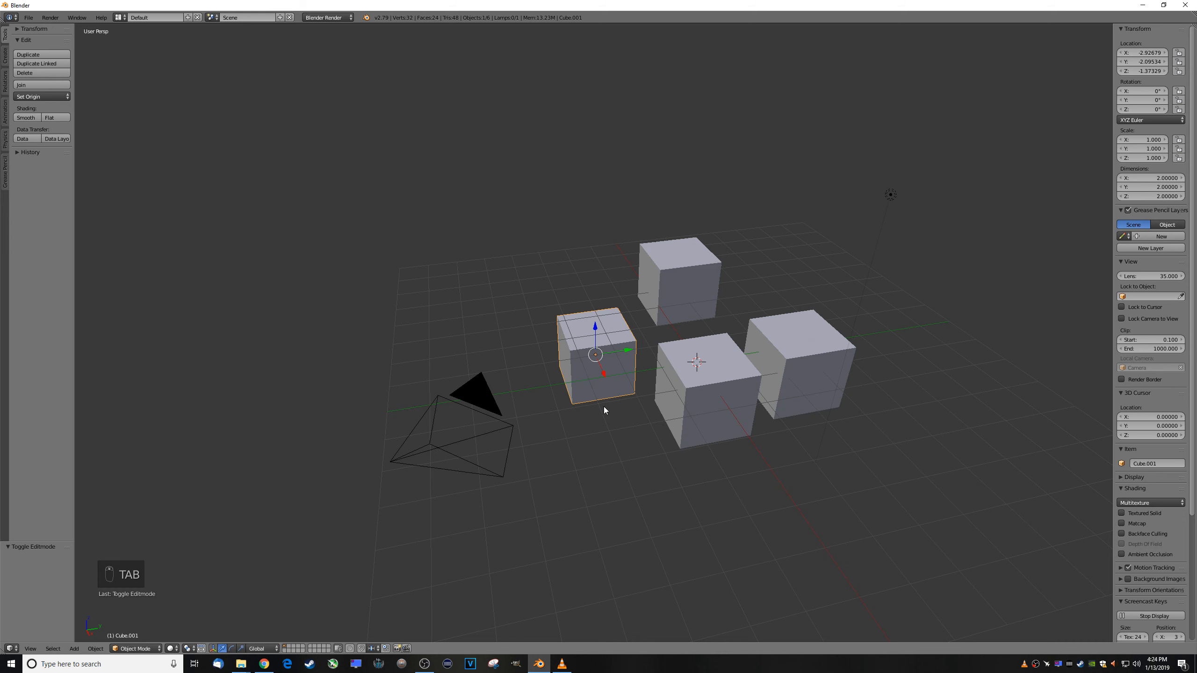
Step: Toggle the selection of all objects, ending with the cubes, camera and lamp all selected
key("a")
key("a")
key("a")
key("a")
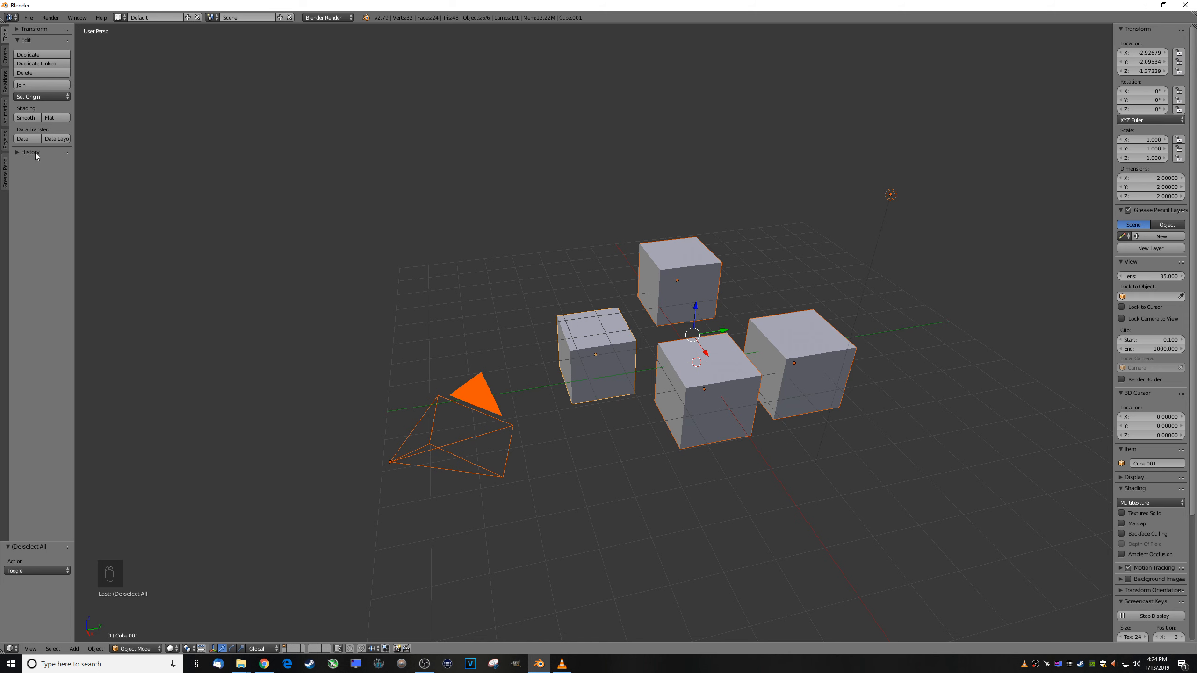
Step: Collapse and expand the Transform, Edit and History sections of the tool shelf
key("a")
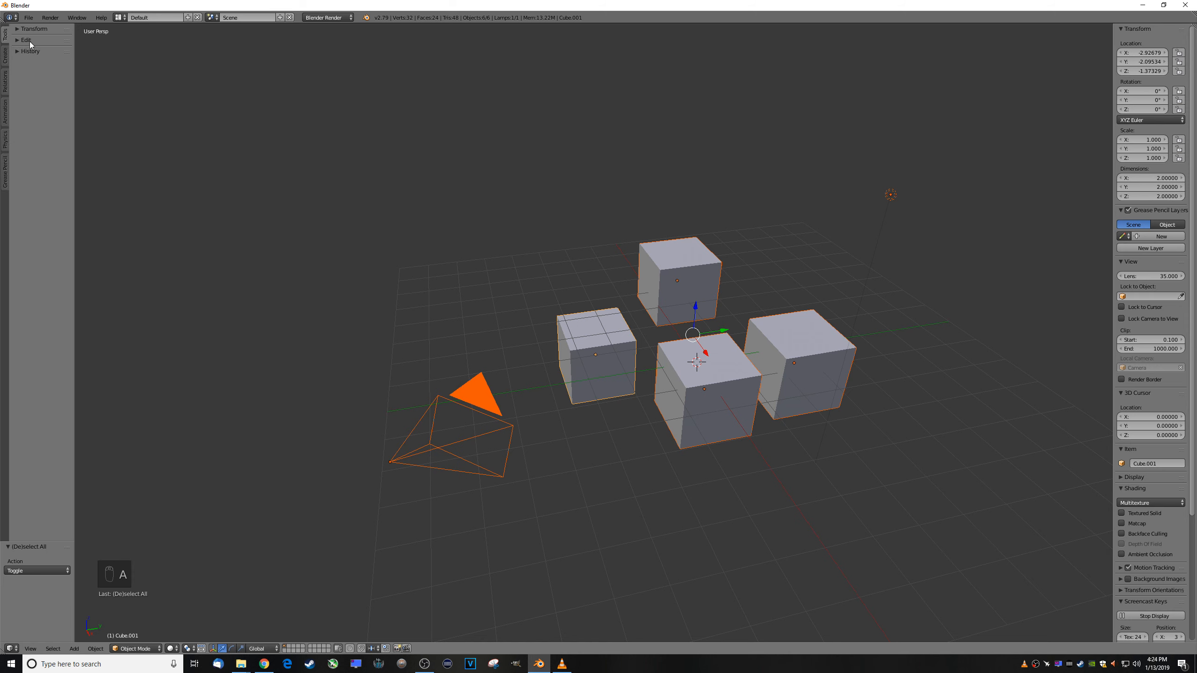
key("a")
key("a")
key("a")
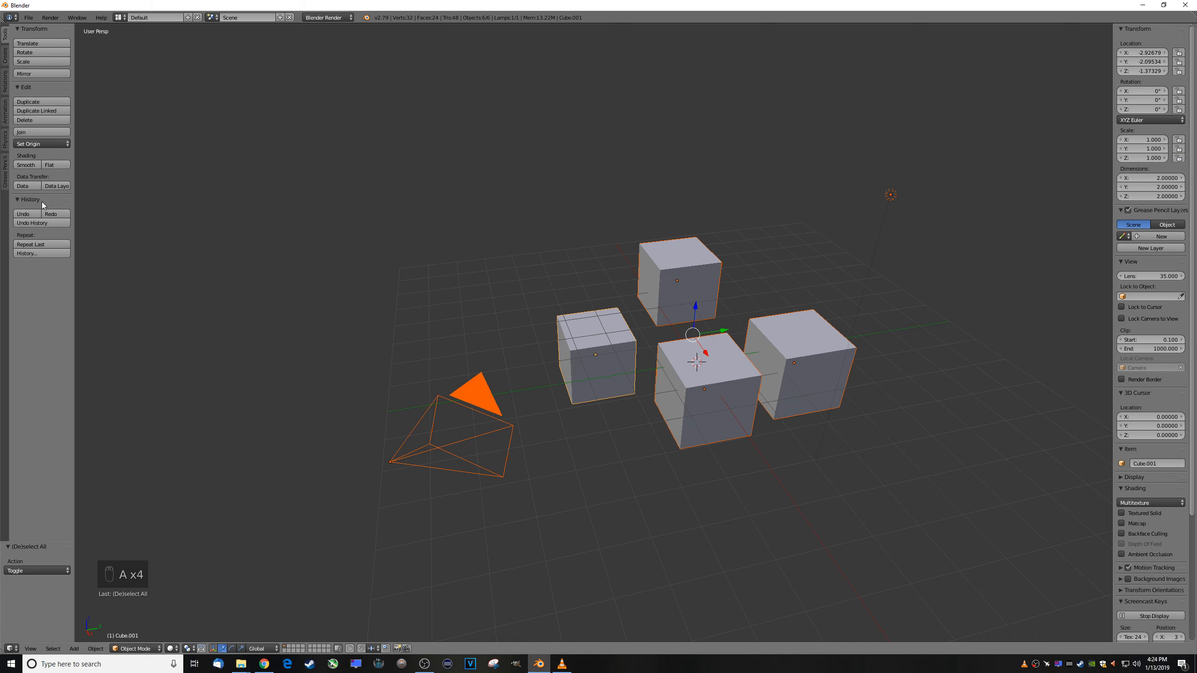
key("a")
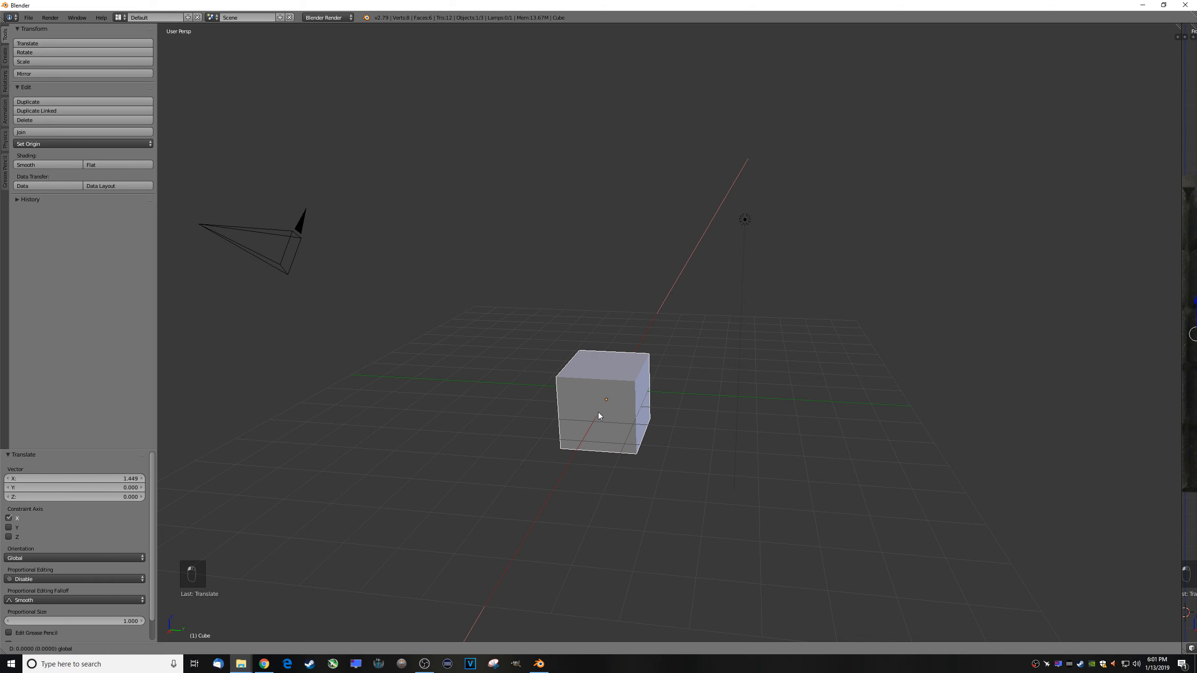
Step: Move the cube about -1.46 along the global X axis and switch the view from perspective to orthographic
left_click_drag(598, 413, 629, 403)
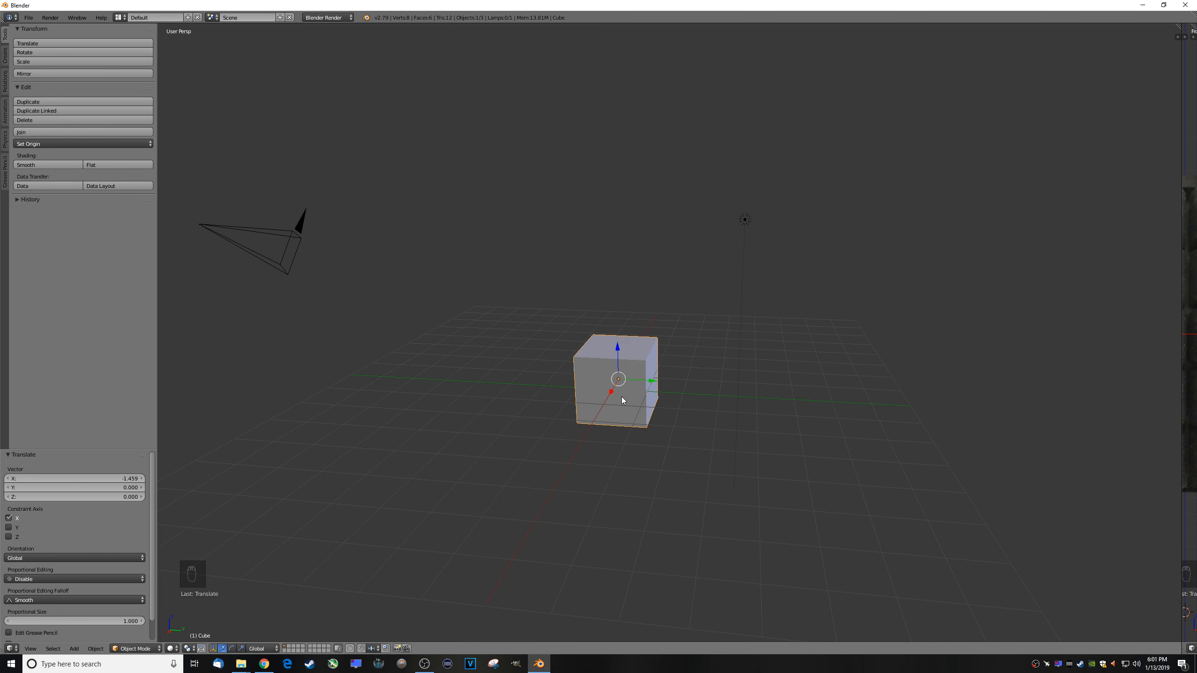
left_click(30, 649)
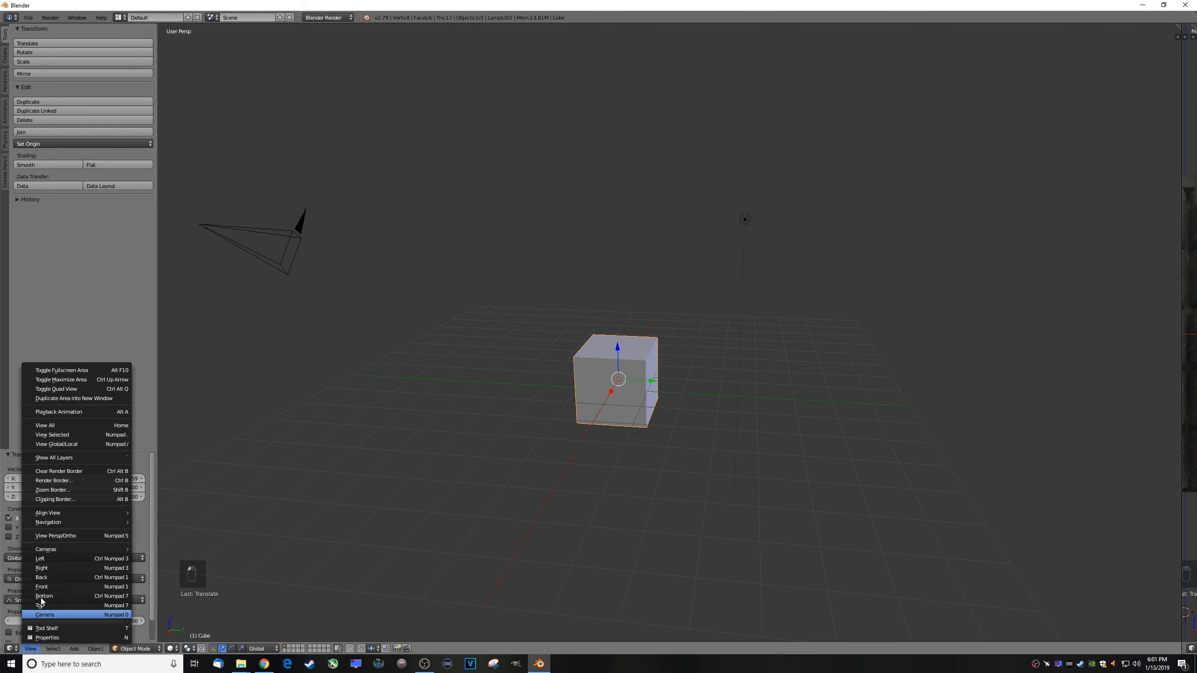
left_click(50, 537)
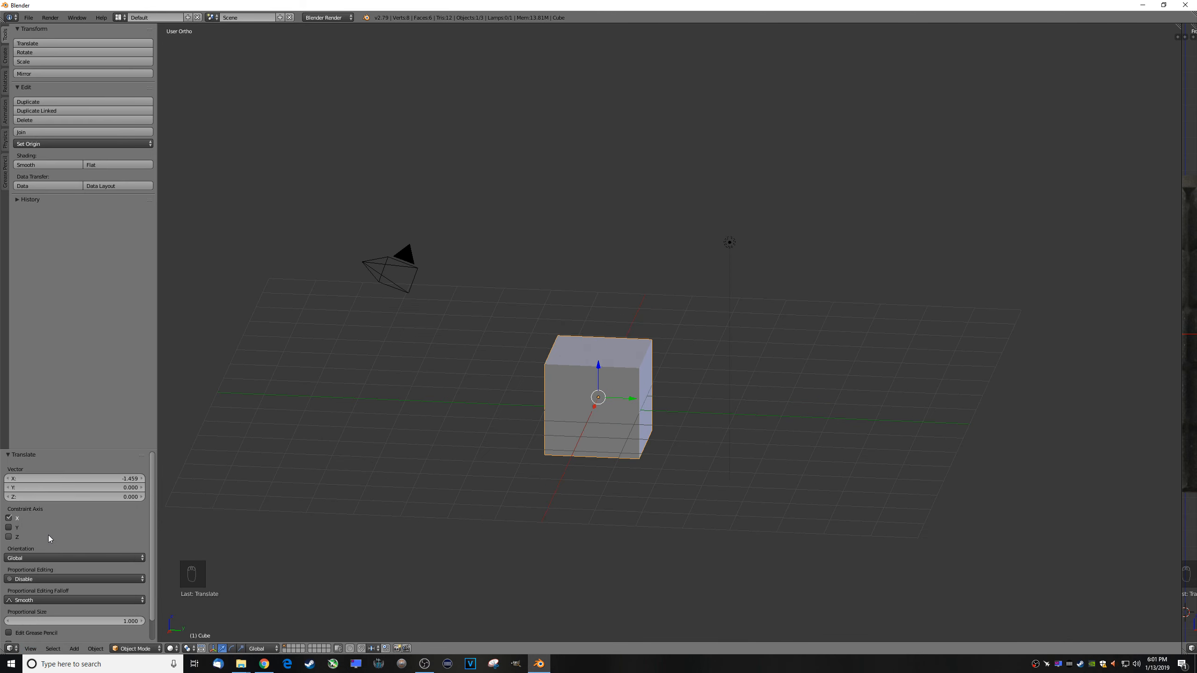
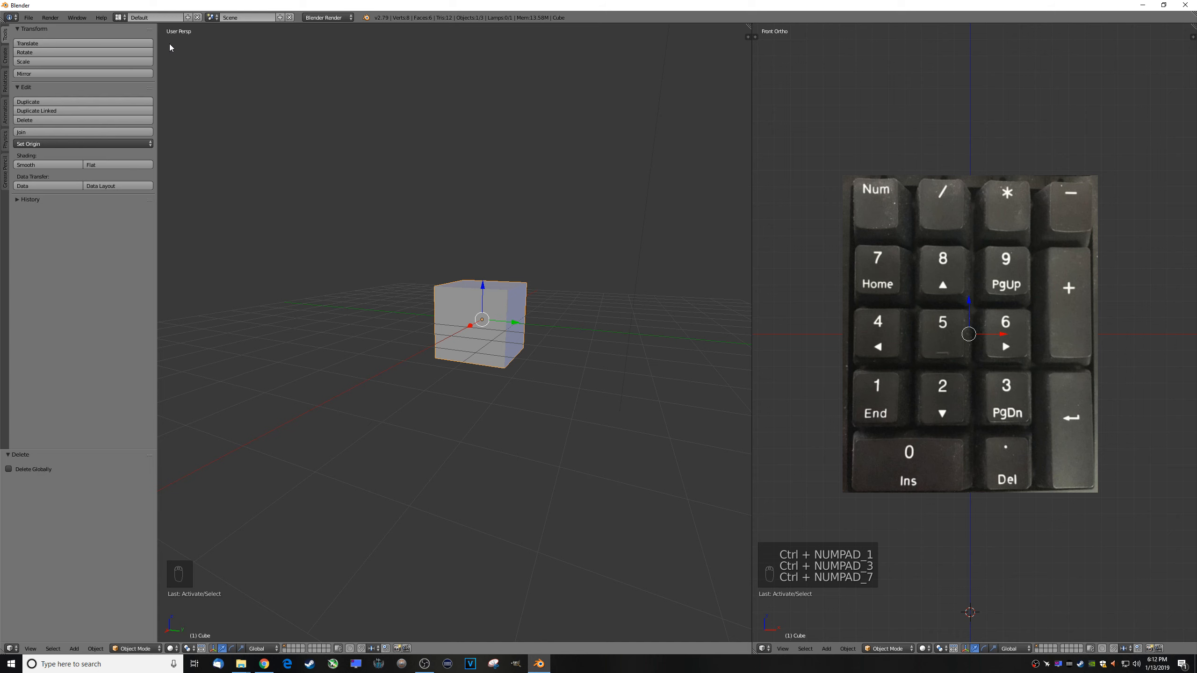
Step: View the cube from the front, right and top, and return to an angled perspective view
key("KP_1")
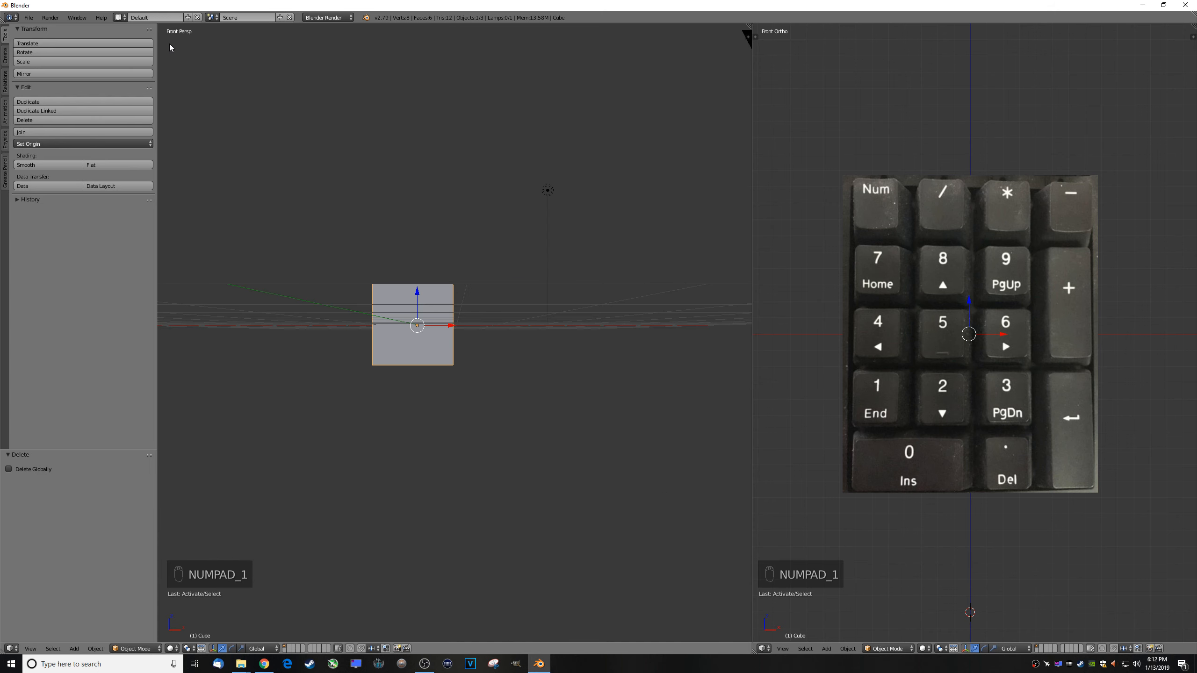
key("KP_3")
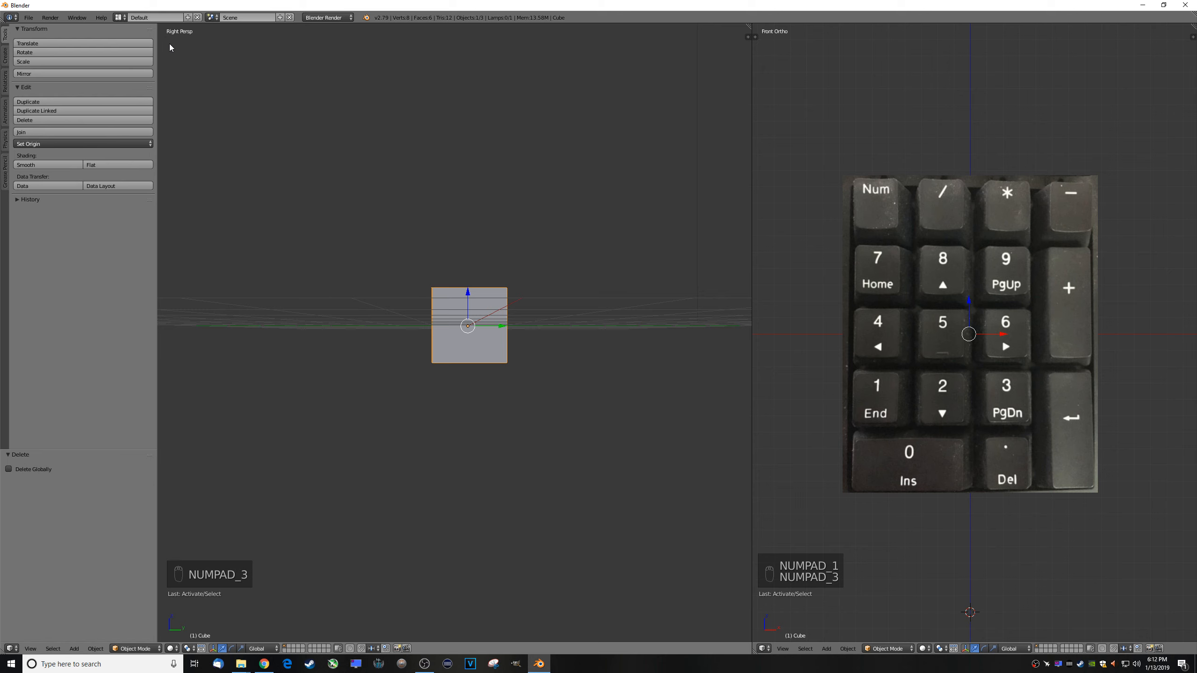
key("KP_7")
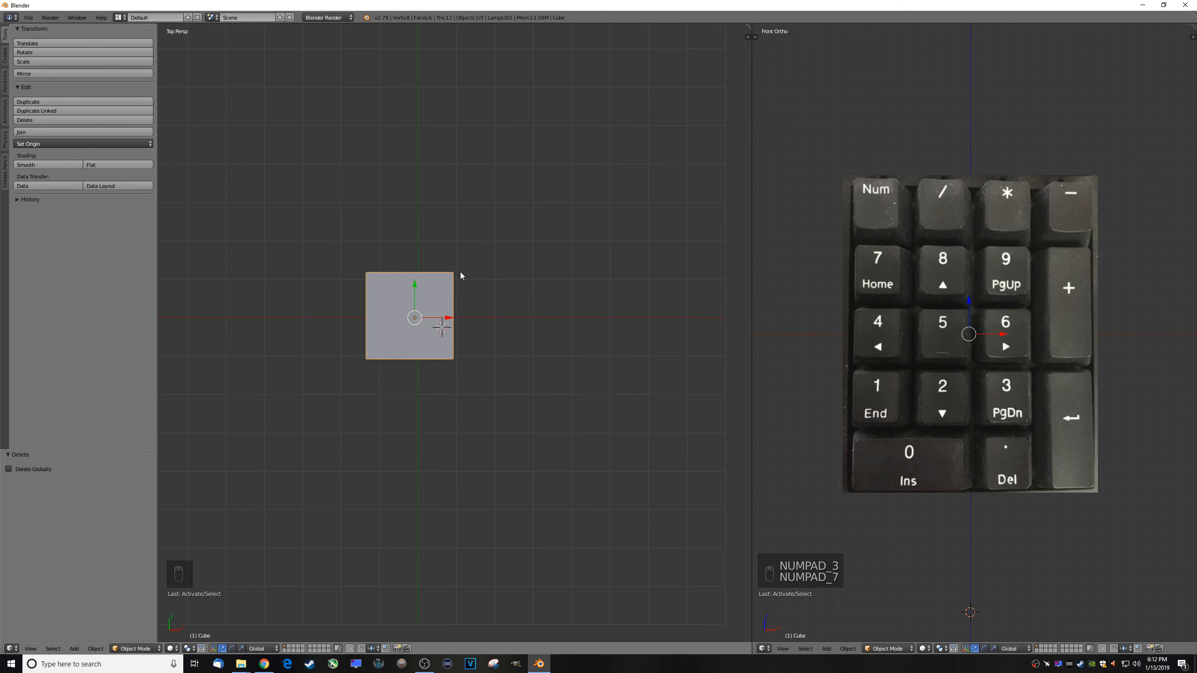
middle_click_drag(525, 412, 390, 348)
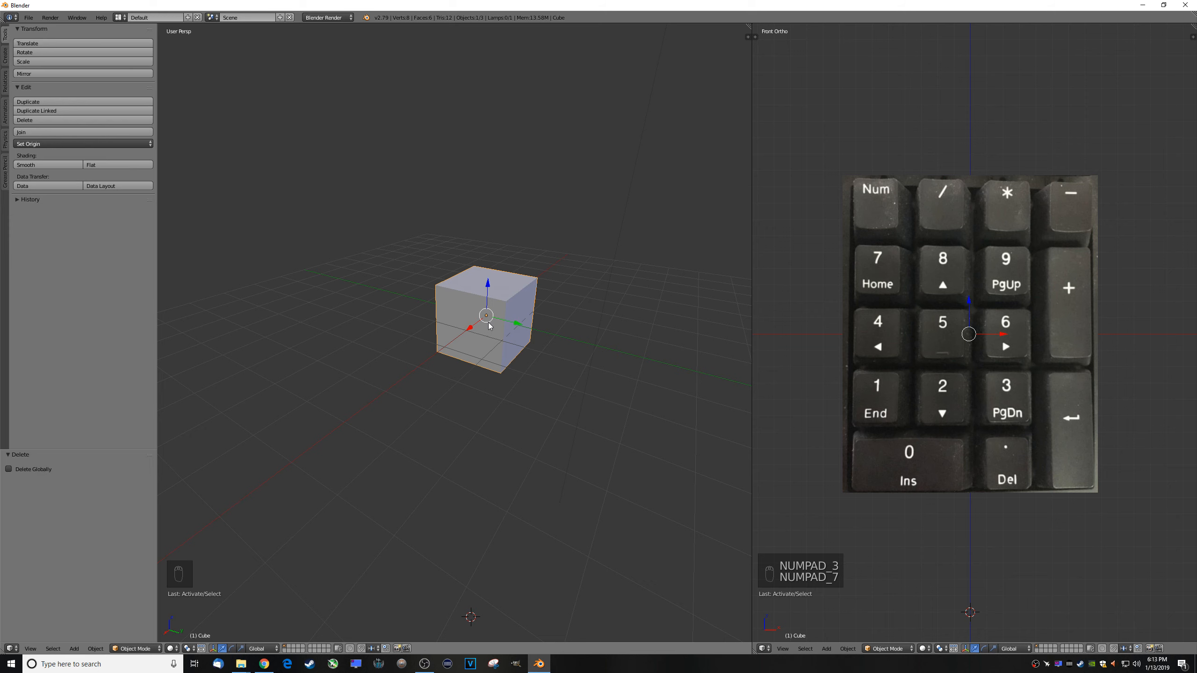
key("KP_3")
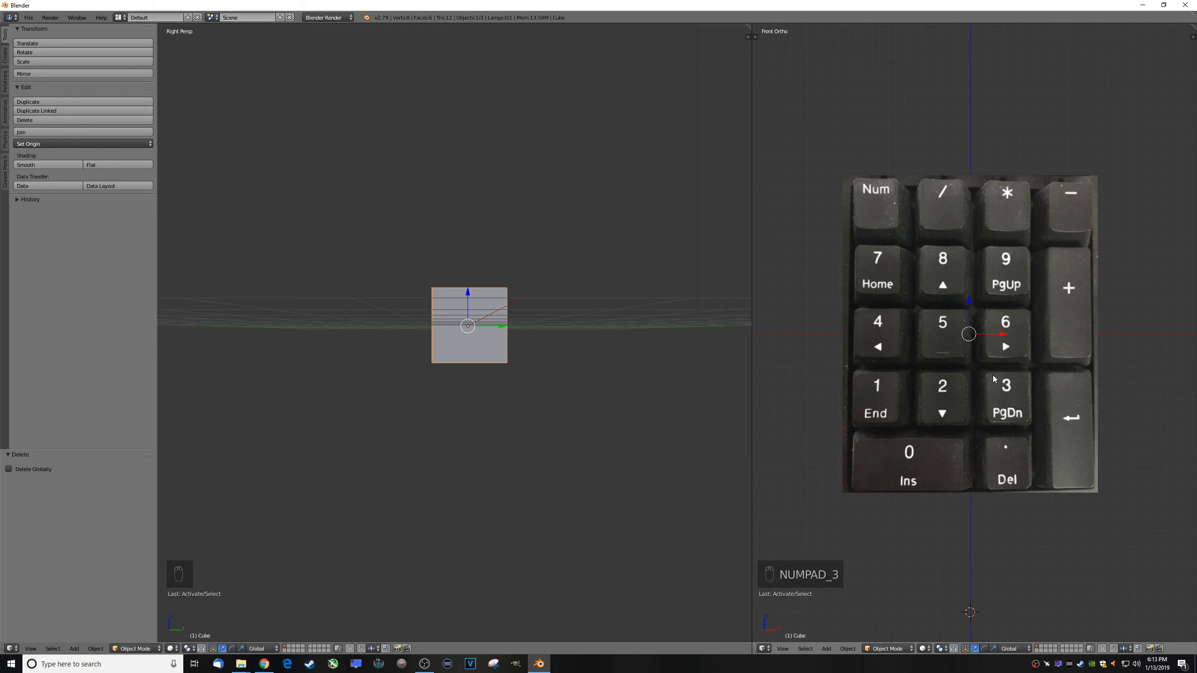
middle_click_drag(656, 353, 686, 365)
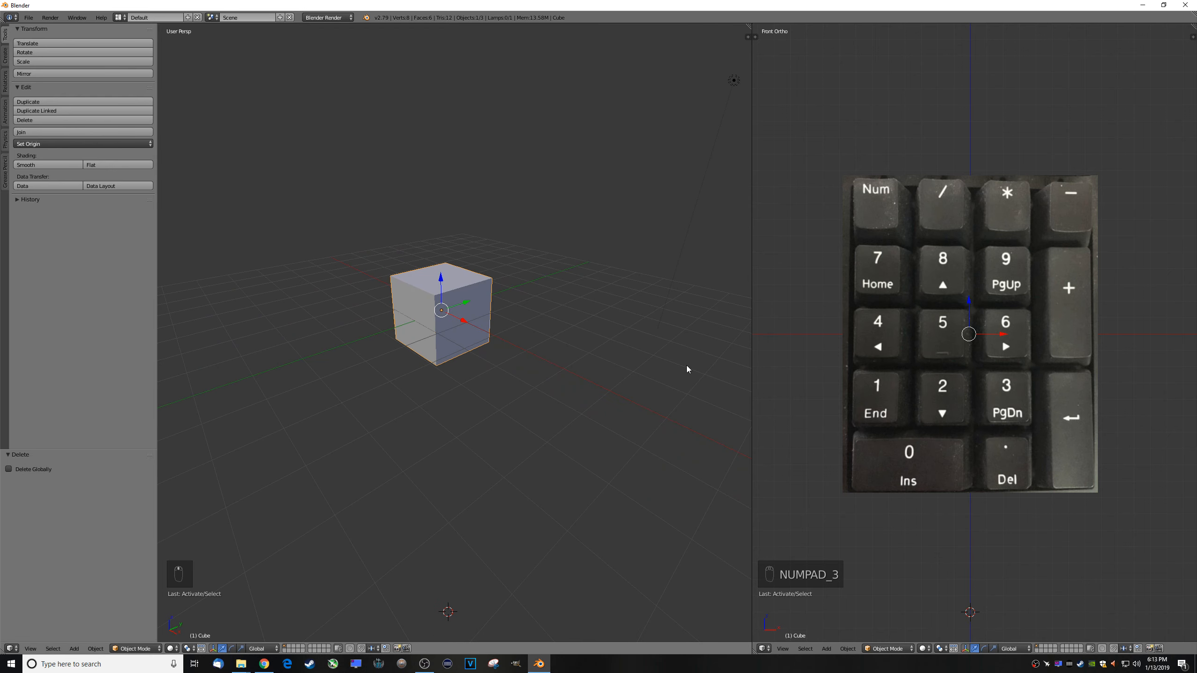
Step: View the cube from the back, left and bottom, and orbit back to an angled view from above
key("KP_1")
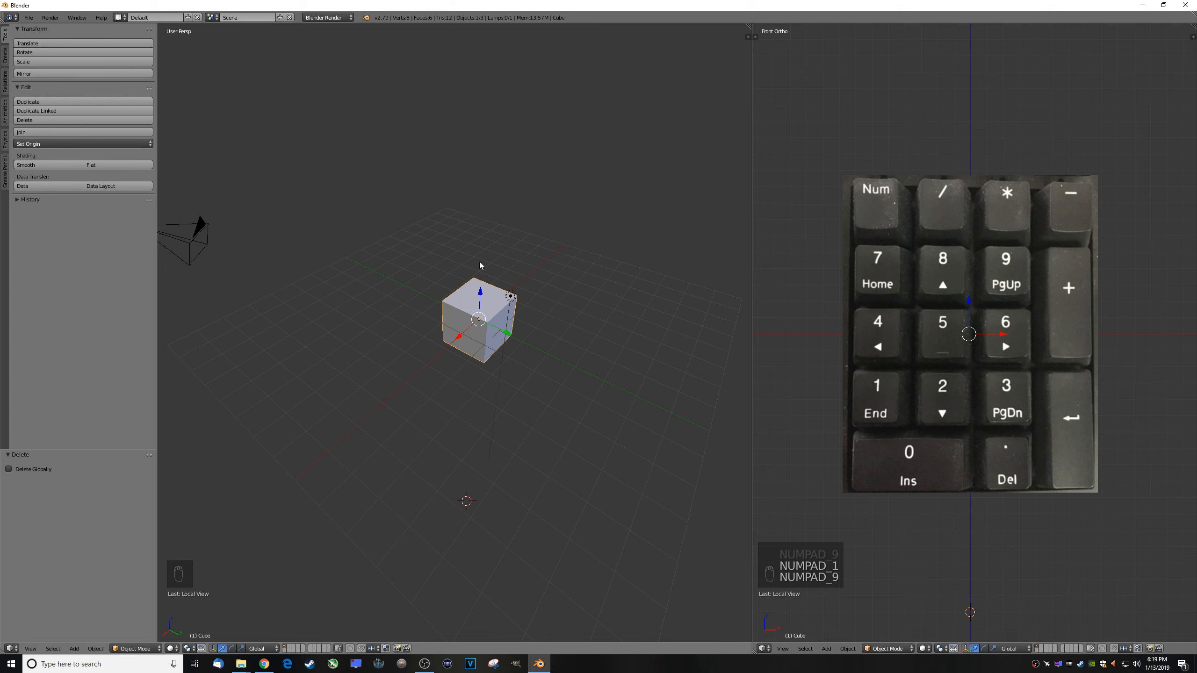
key("ctrl+KP_1")
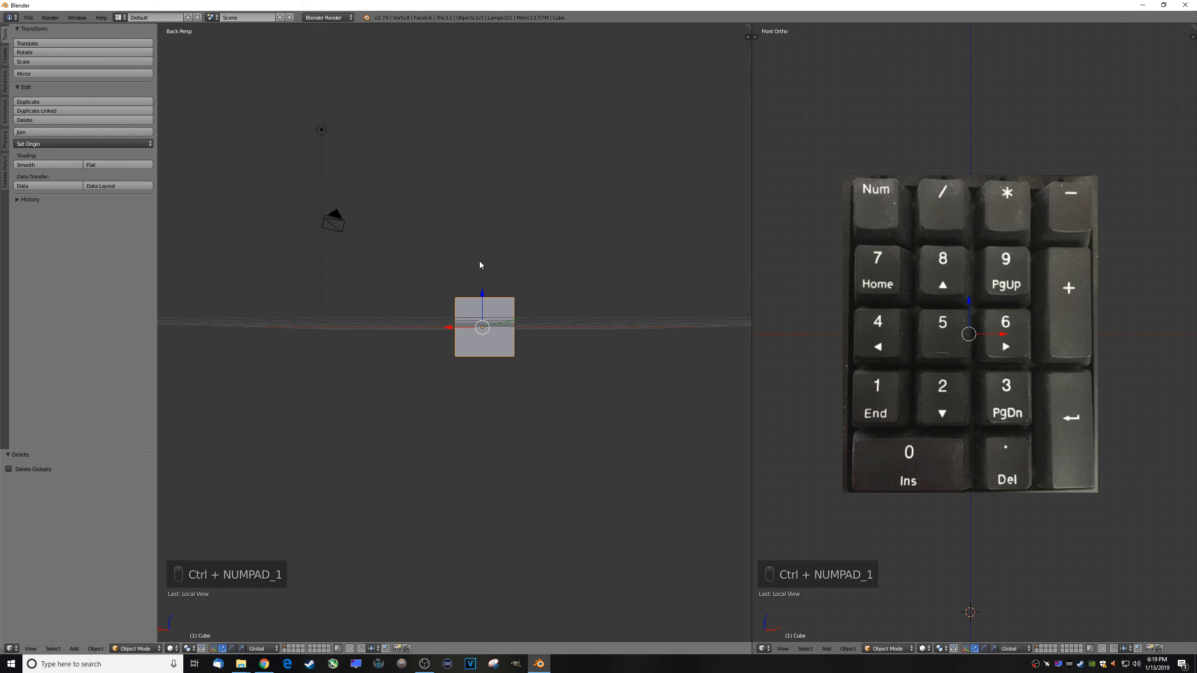
key("ctrl+KP_3")
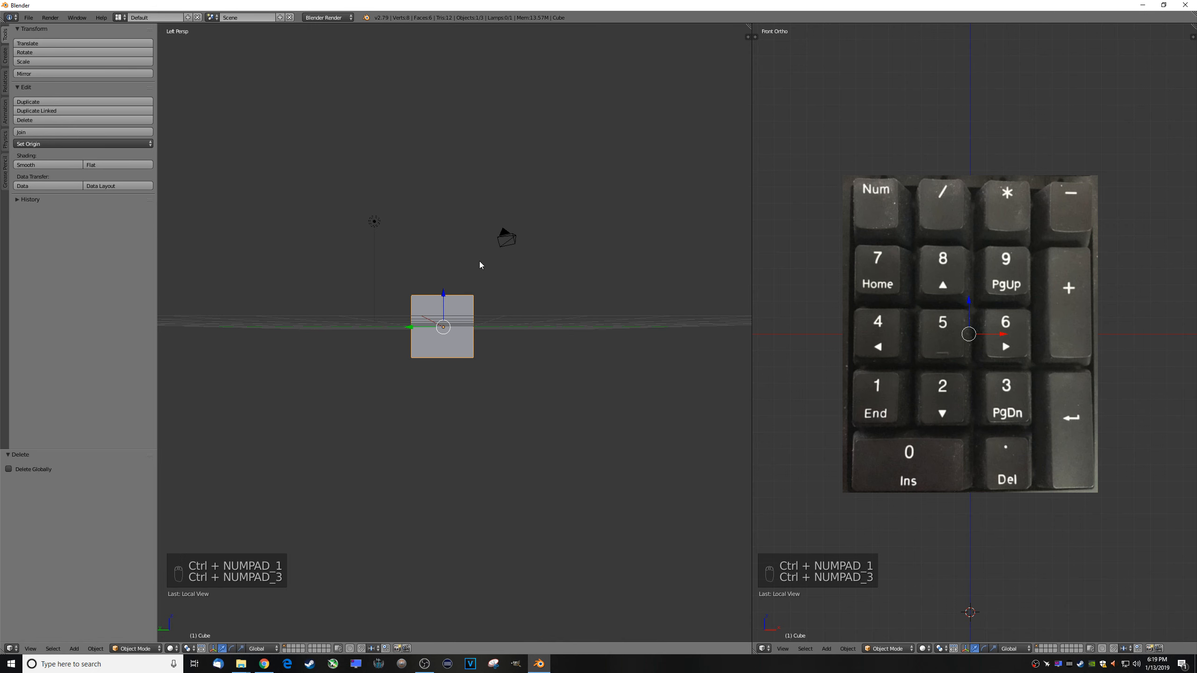
key("ctrl+KP_7")
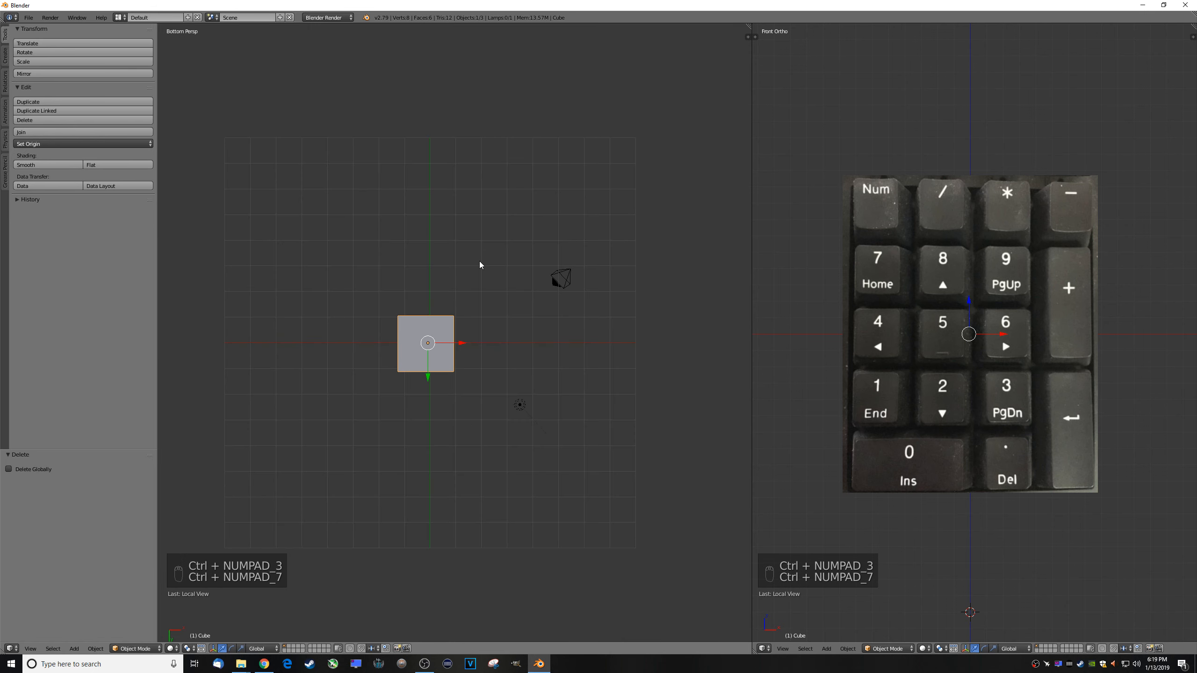
middle_click_drag(573, 328, 551, 429)
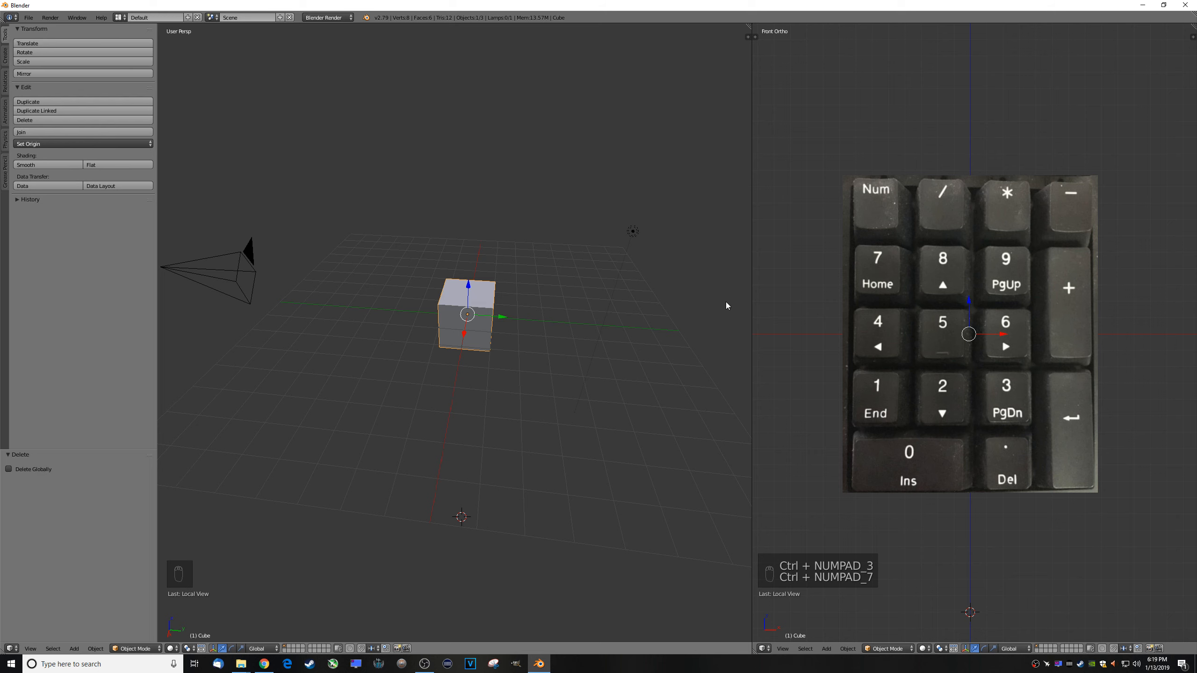
Step: Show the front and top views of the cube, flipping each one to its opposite side
key("KP_1")
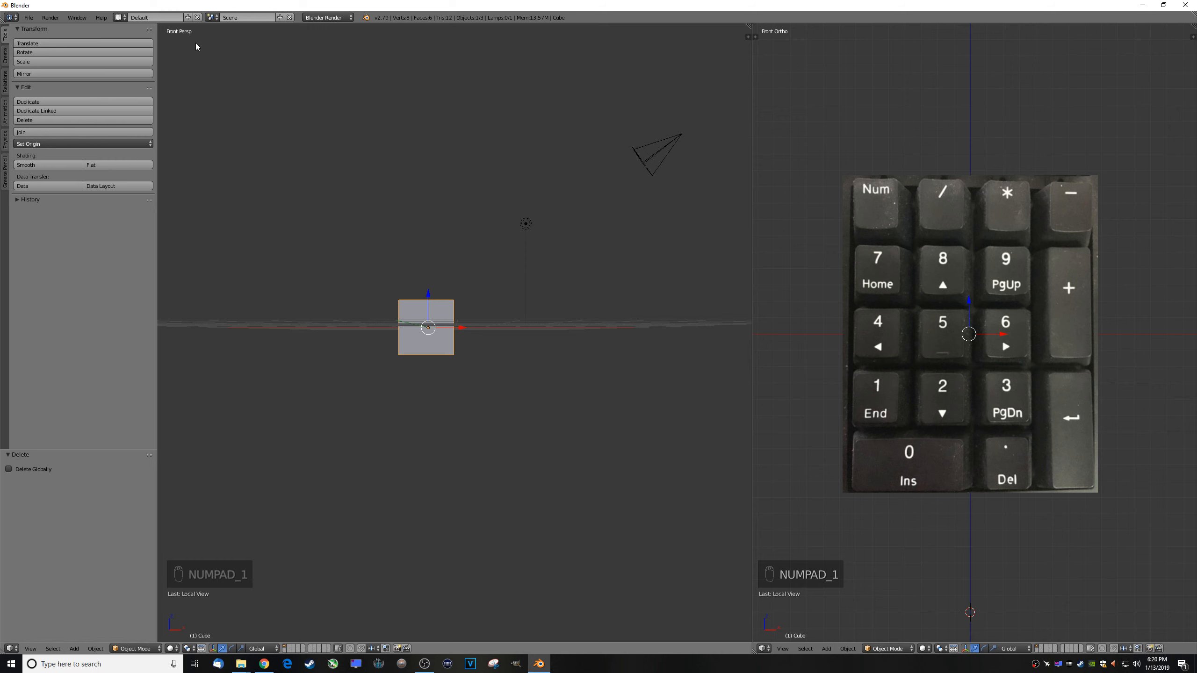
key("KP_9")
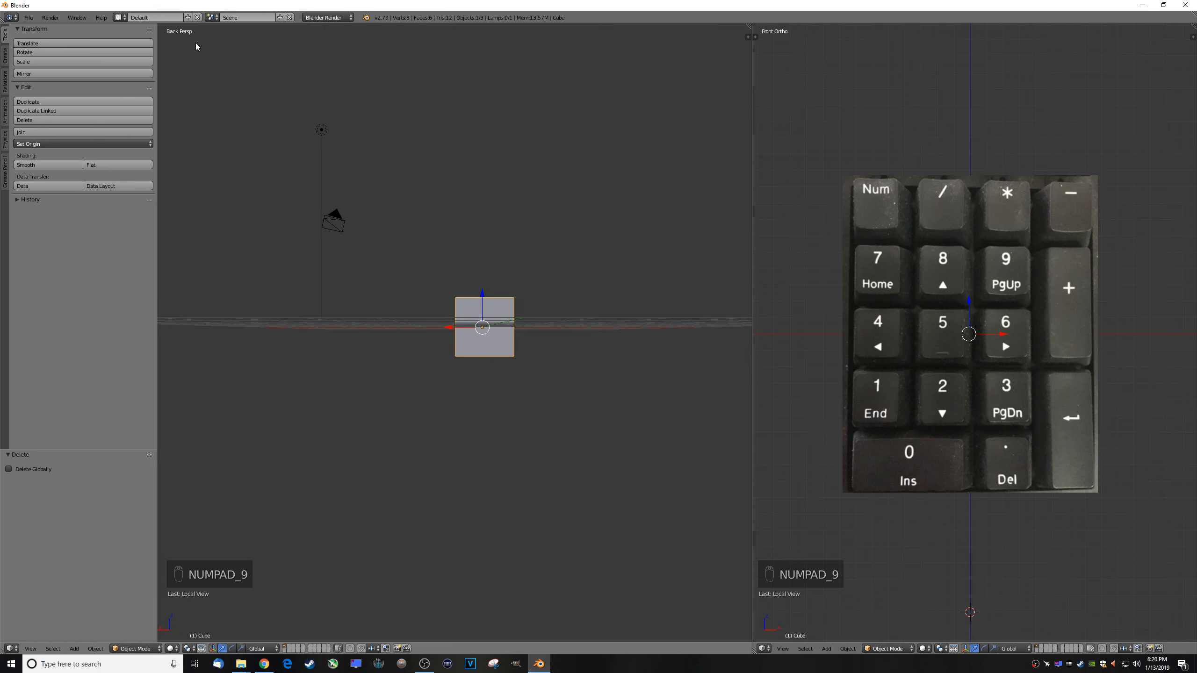
key("KP_7")
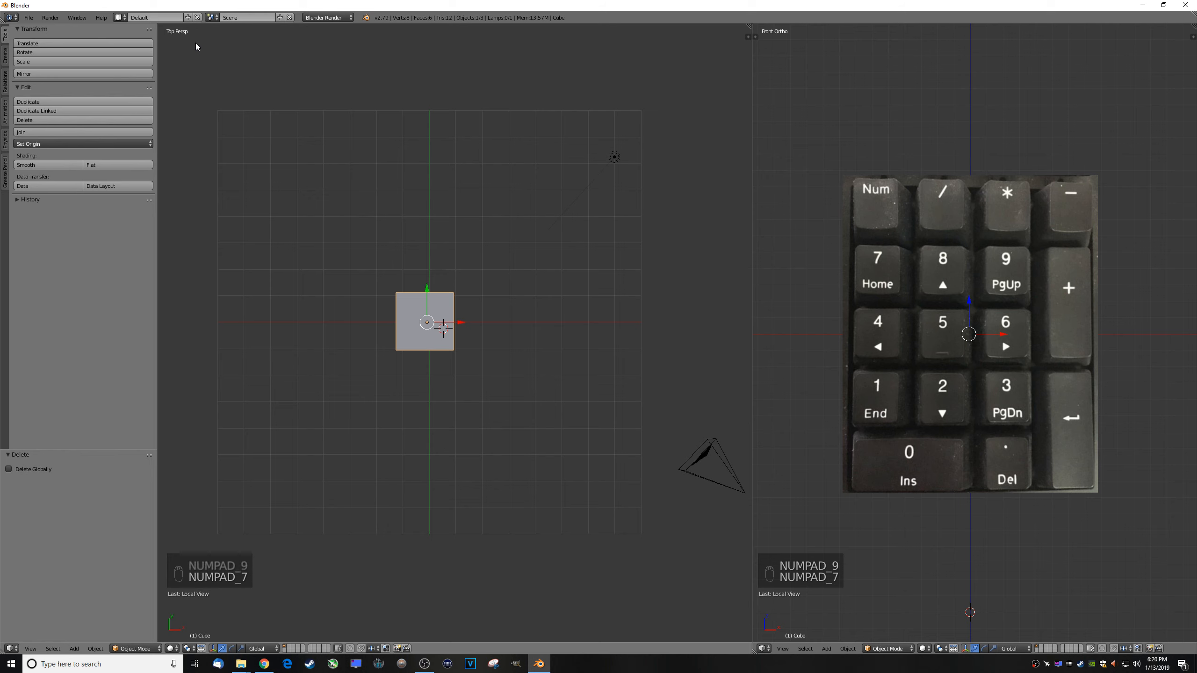
key("KP_9")
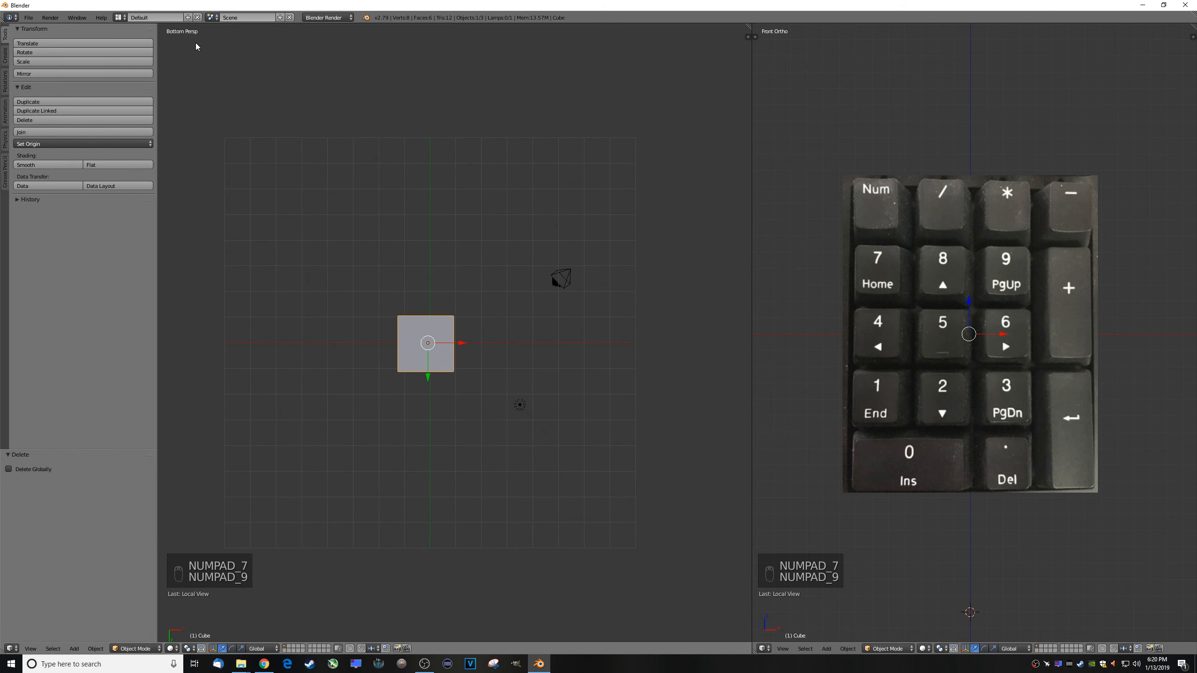
key("KP_9")
key("KP_9")
key("KP_9")
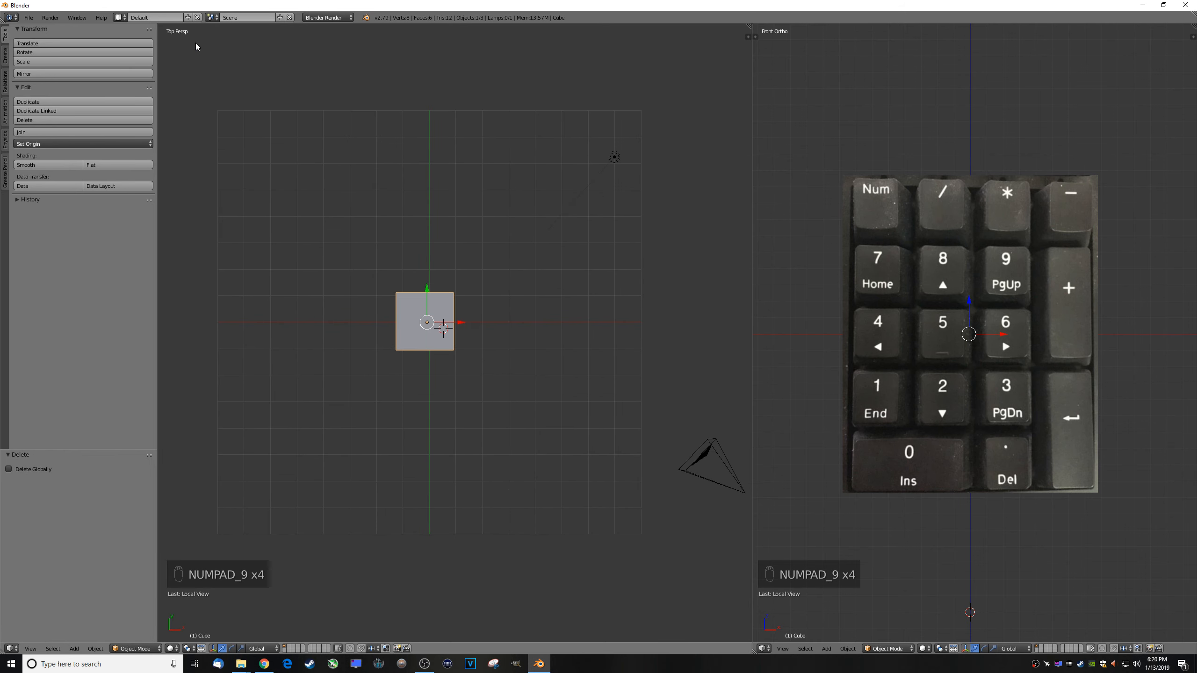
Step: Show the cube's right view and flip it repeatedly between opposite sides
key("KP_3")
key("KP_9")
key("KP_9")
key("KP_9")
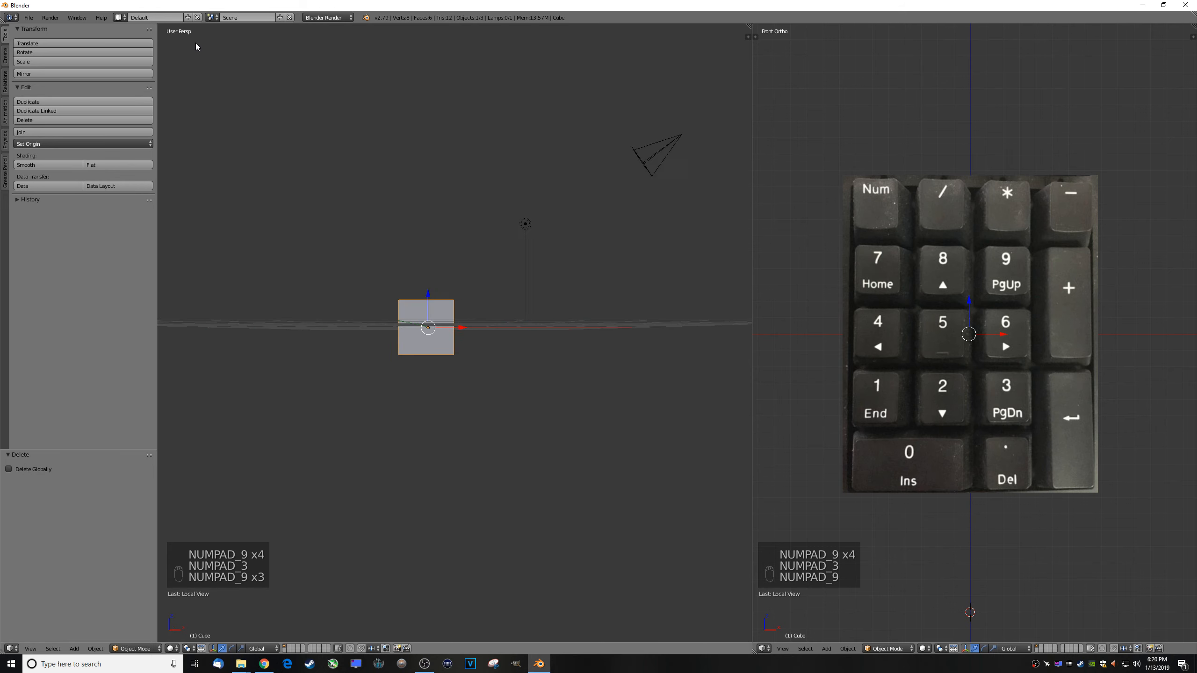
key("KP_9")
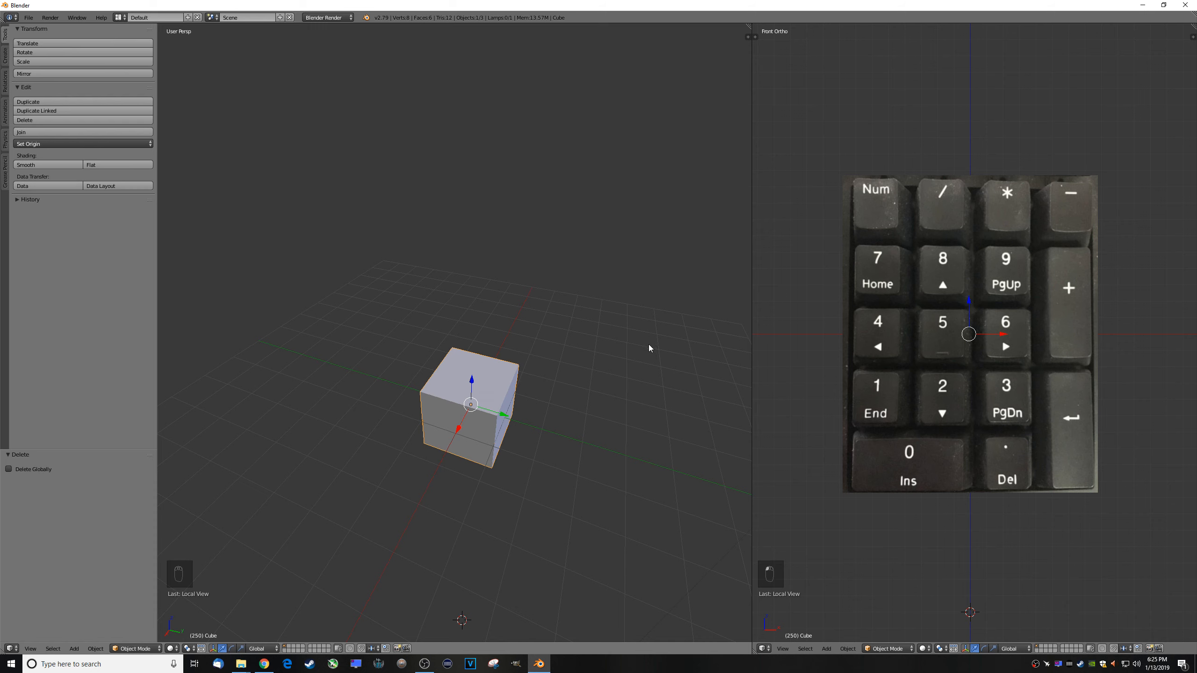
Step: Toggle the view to orthographic projection and back to perspective
key("KP_5")
key("KP_5")
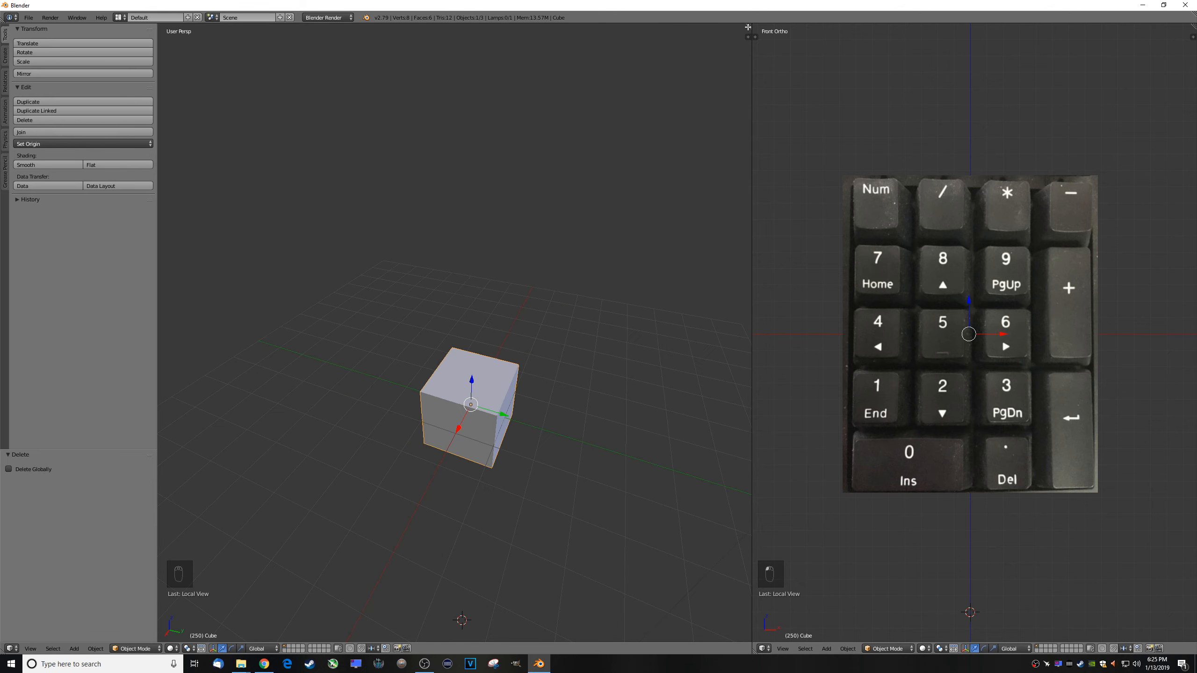
Step: Split the cube's 3D view into three stacked viewports showing the top, right and front views
left_click_drag(749, 28, 719, 473)
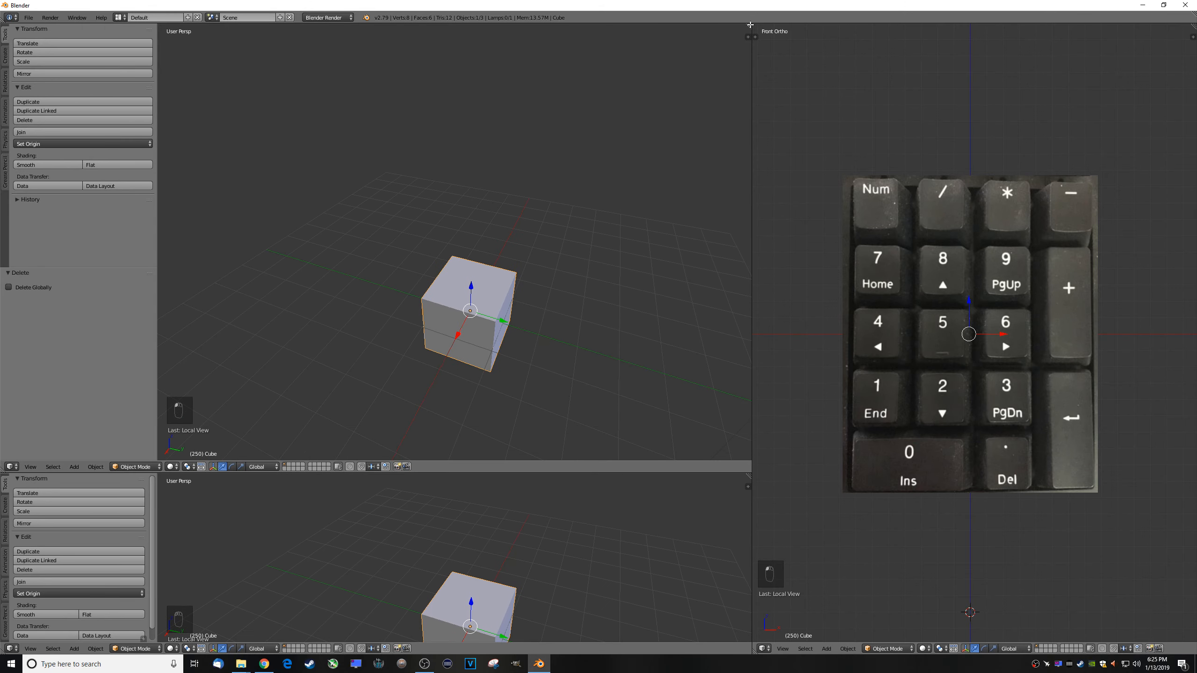
left_click_drag(750, 26, 724, 231)
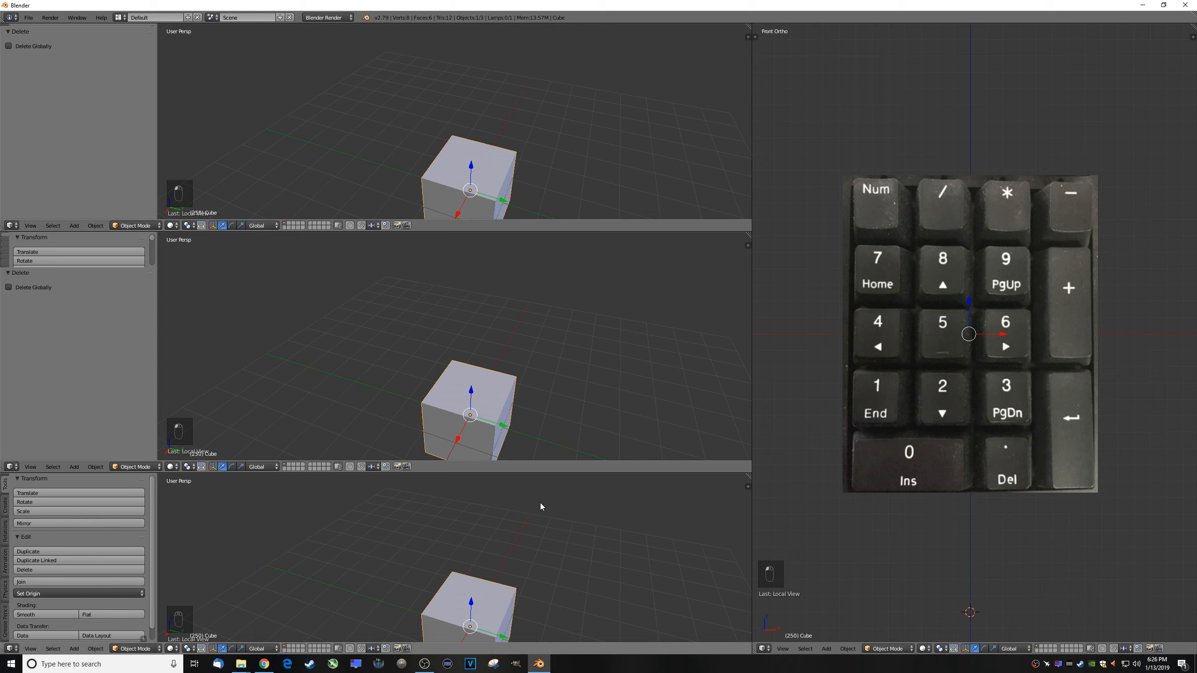
key("KP_1")
key("KP_3")
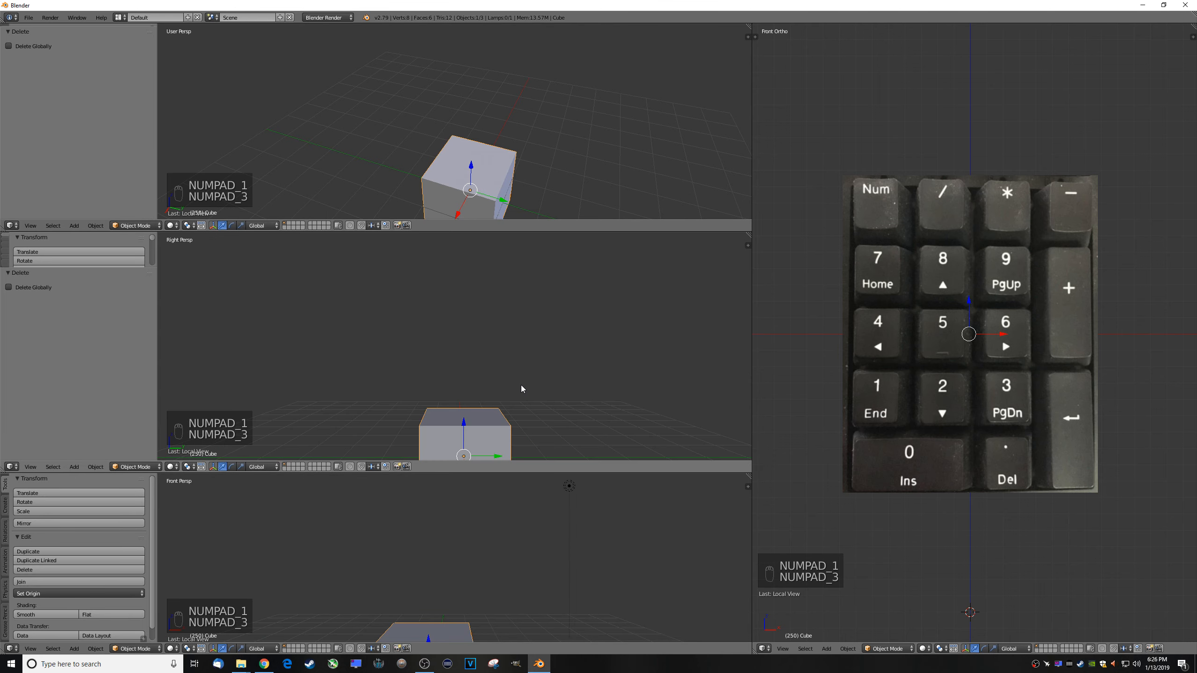
key("KP_7")
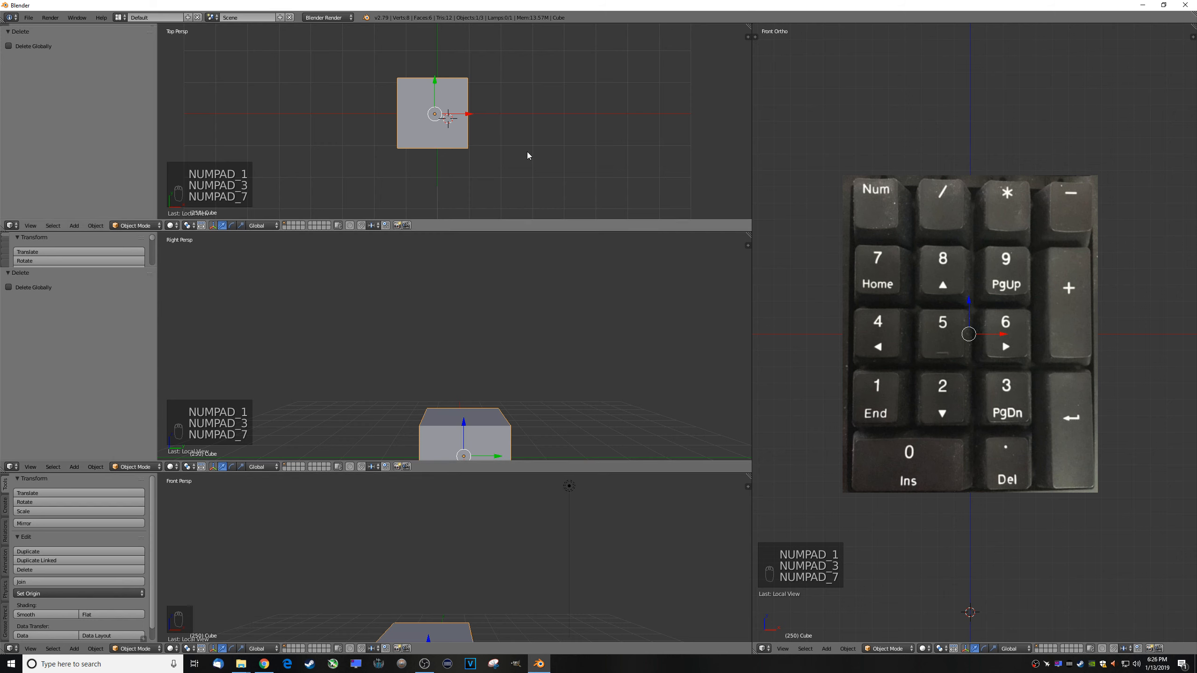
Step: Set the three stacked viewports to orthographic projection and pan the right and front views to bring the cube into frame
key("KP_5")
key("KP_5")
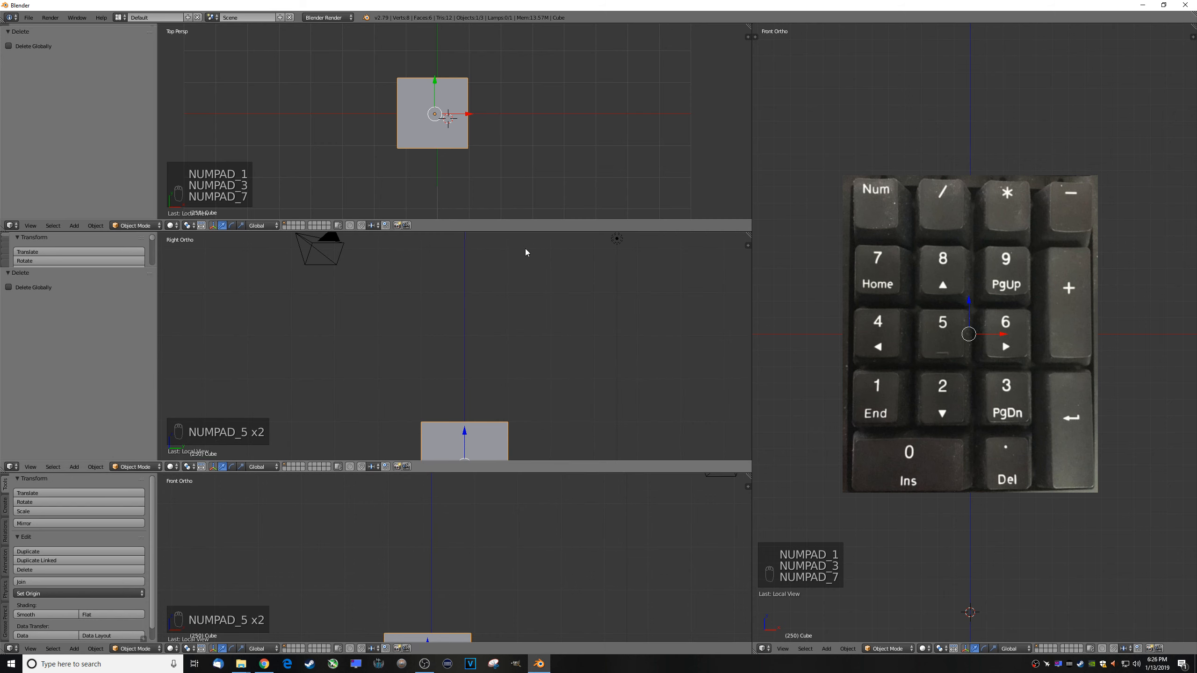
key("KP_5")
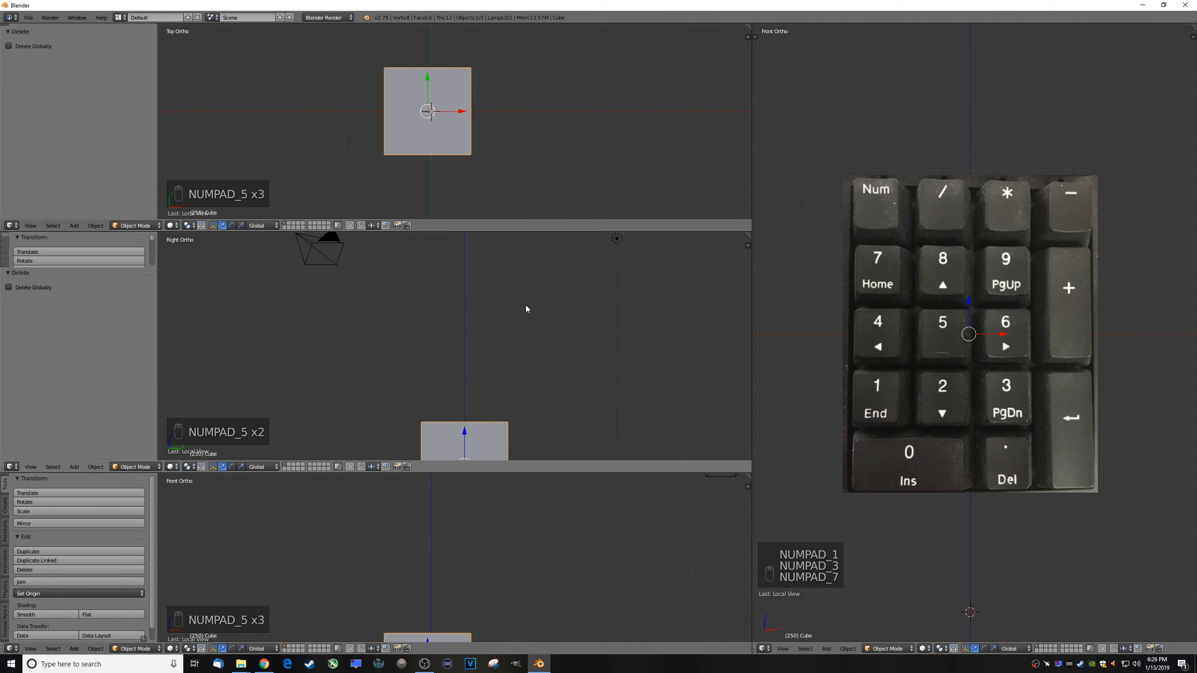
middle_click_drag(539, 364, 490, 235, "shift")
middle_click_drag(556, 573, 579, 476, "shift")
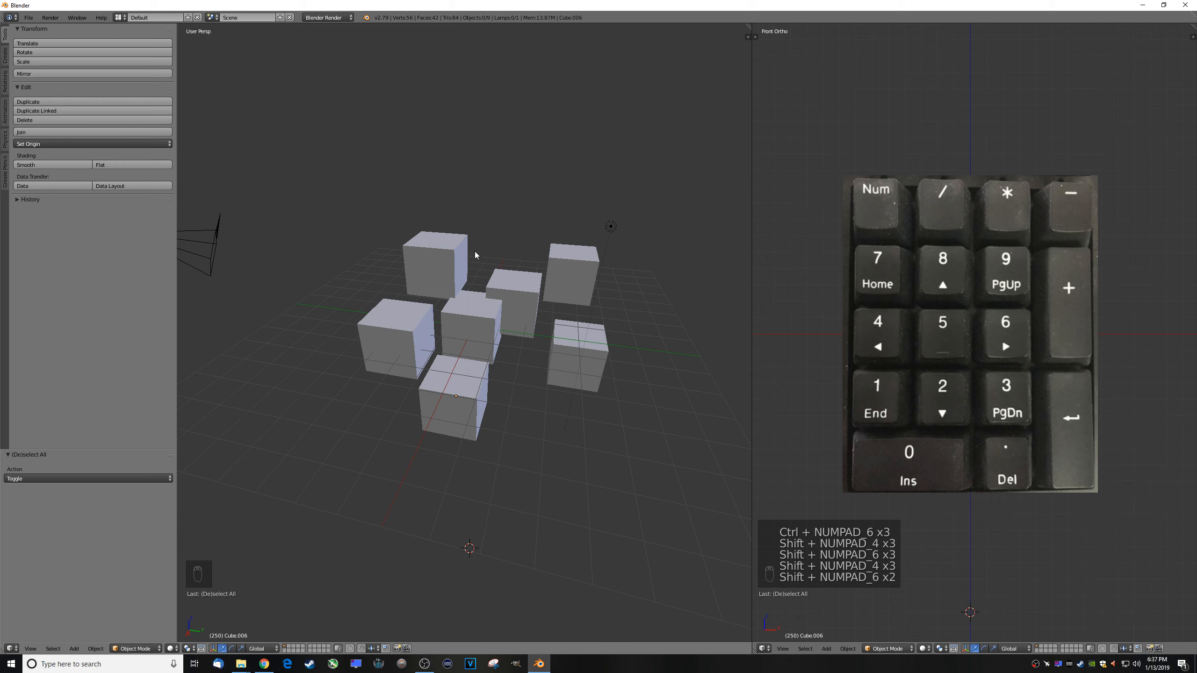
Step: Orbit the view horizontally around the seven cubes in both directions in fixed increments, returning to the starting angle
key("KP_4")
key("KP_4")
key("KP_4")
key("KP_4")
key("KP_4")
key("KP_6")
key("KP_6")
key("KP_6")
key("KP_6")
key("KP_6")
key("KP_6")
key("KP_6")
key("KP_6")
key("KP_6")
key("KP_6")
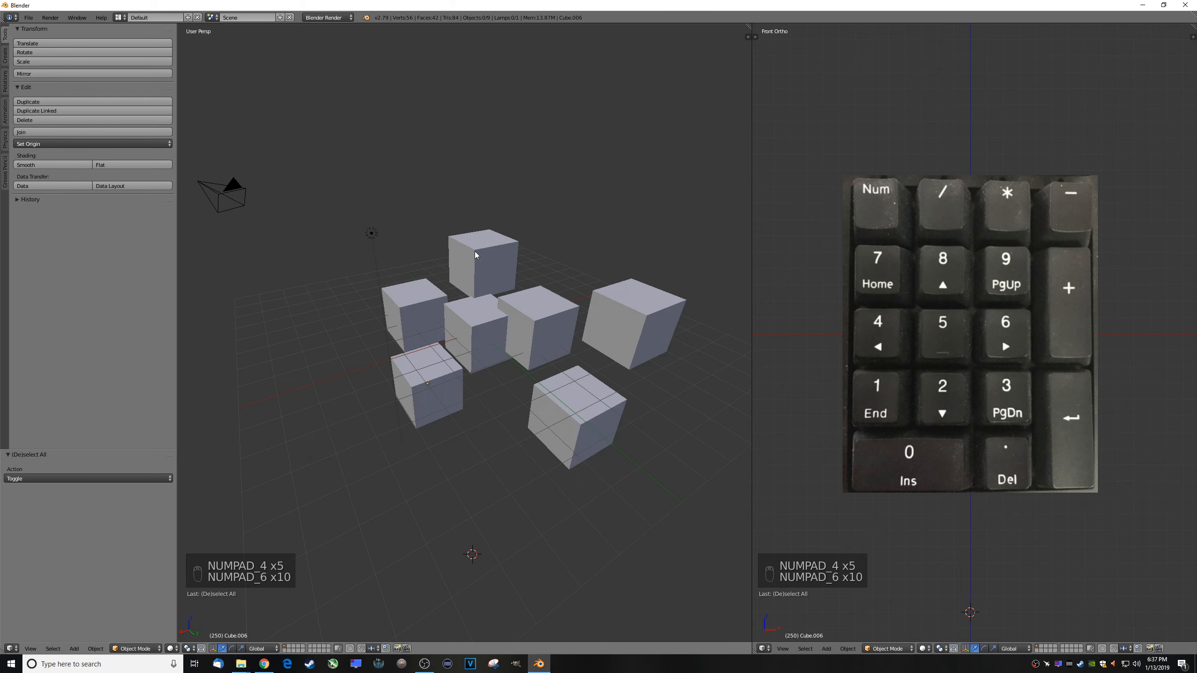
key("KP_6")
key("KP_4")
key("KP_4")
key("KP_4")
key("KP_4")
key("KP_4")
key("KP_4")
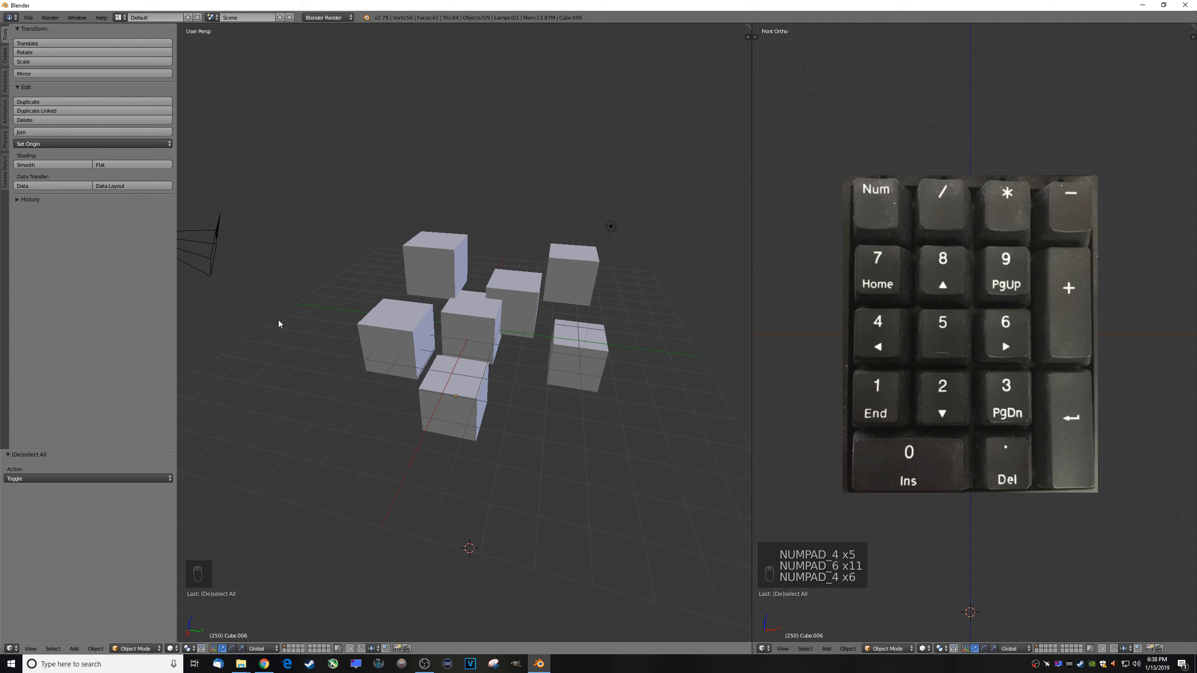
Step: Orbit the view vertically around the cubes in both directions in fixed increments, ending at a low angle above the grid
key("KP_2")
key("KP_2")
key("KP_2")
key("KP_2")
key("KP_2")
key("KP_2")
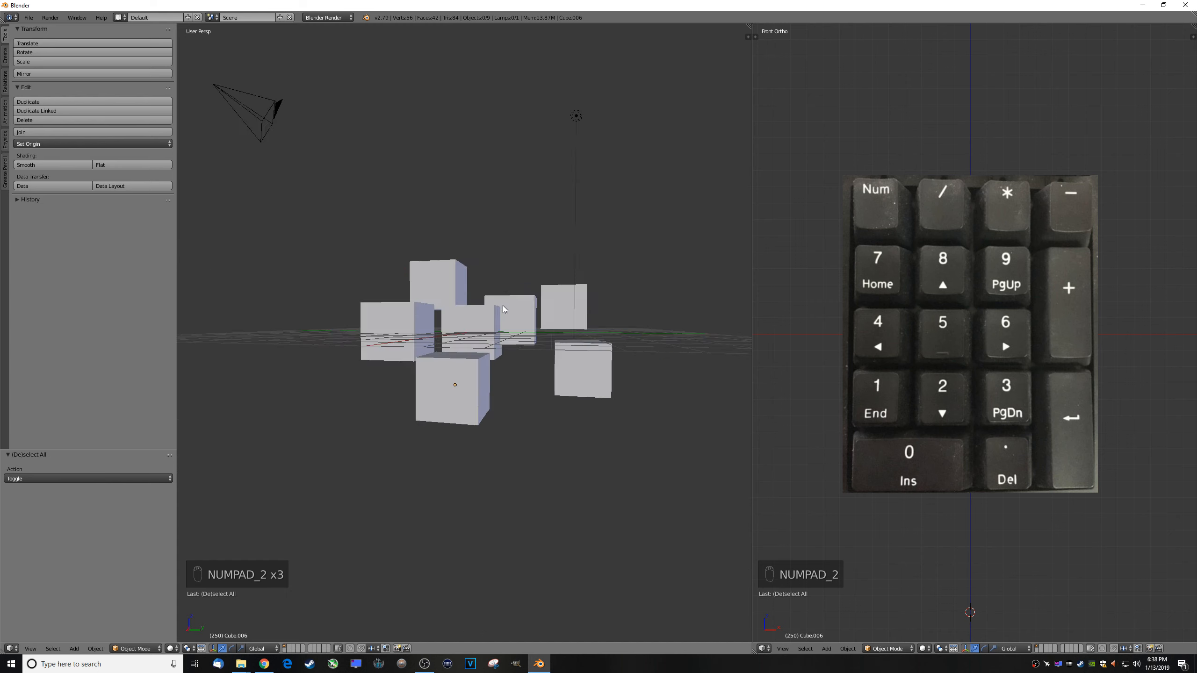
key("KP_8")
key("KP_8")
key("KP_8")
key("KP_8")
key("KP_8")
key("KP_8")
key("KP_8")
key("KP_8")
key("KP_8")
key("KP_8")
key("KP_2")
key("KP_2")
key("KP_2")
key("KP_2")
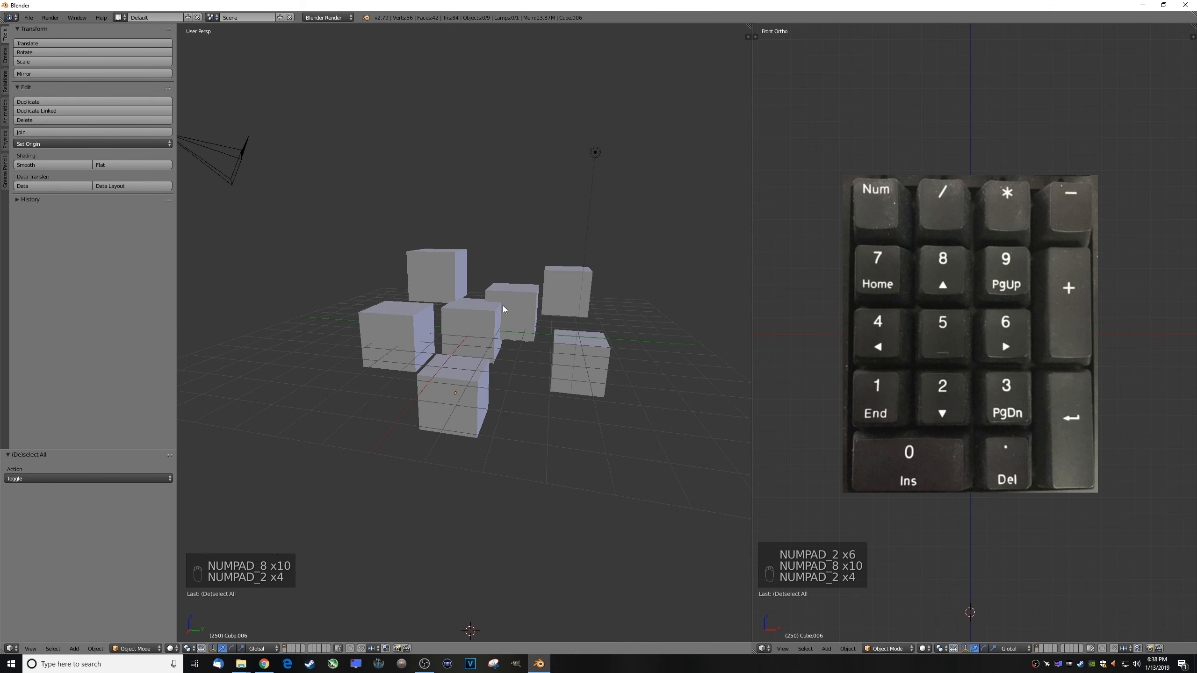
Step: Pan the view of the cubes sideways in fixed increments, first one way and then the other
key("ctrl+KP_4")
key("ctrl+KP_4")
key("ctrl+KP_4")
key("ctrl+KP_4")
key("ctrl+KP_4")
key("ctrl+KP_4")
key("ctrl+KP_4")
key("ctrl+KP_6")
key("ctrl+KP_6")
key("ctrl+KP_6")
key("ctrl+KP_6")
key("ctrl+KP_6")
key("ctrl+KP_6")
key("ctrl+KP_6")
key("ctrl+KP_6")
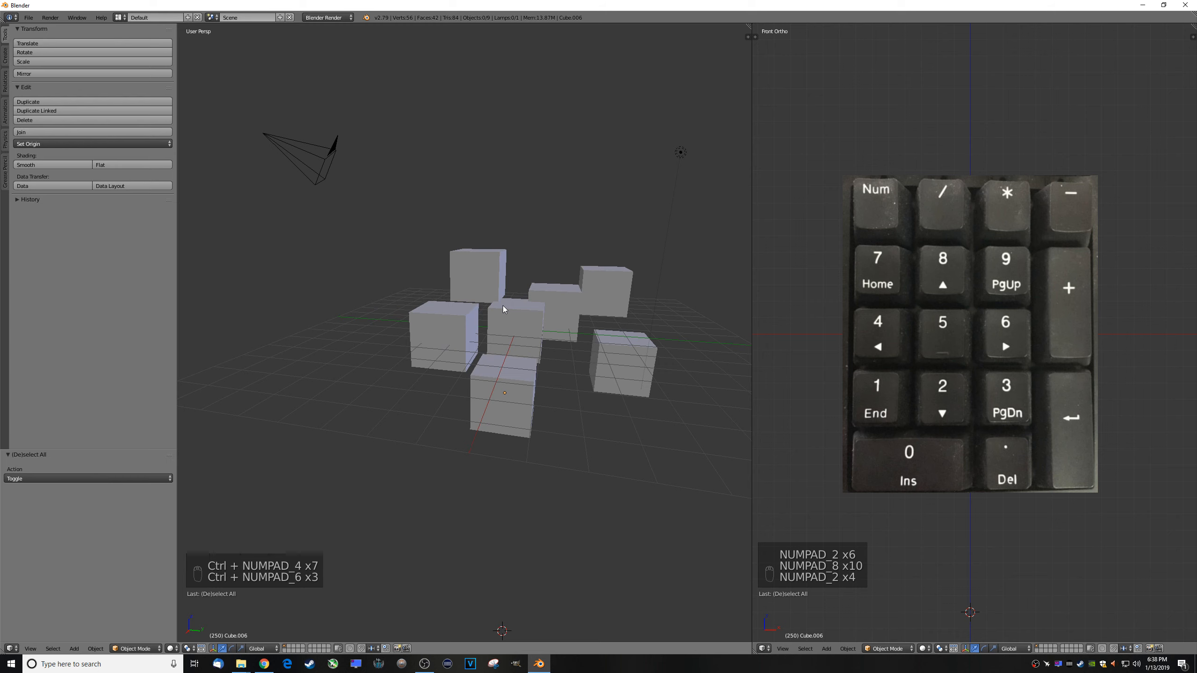
Step: Pan the view of the cubes up and down in fixed increments
key("ctrl+KP_8")
key("ctrl+KP_8")
key("ctrl+KP_8")
key("ctrl+KP_8")
key("ctrl+KP_8")
key("ctrl+KP_8")
key("ctrl+KP_2")
key("ctrl+KP_2")
key("ctrl+KP_2")
key("ctrl+KP_2")
key("ctrl+KP_2")
key("ctrl+KP_2")
key("ctrl+KP_2")
key("ctrl+KP_2")
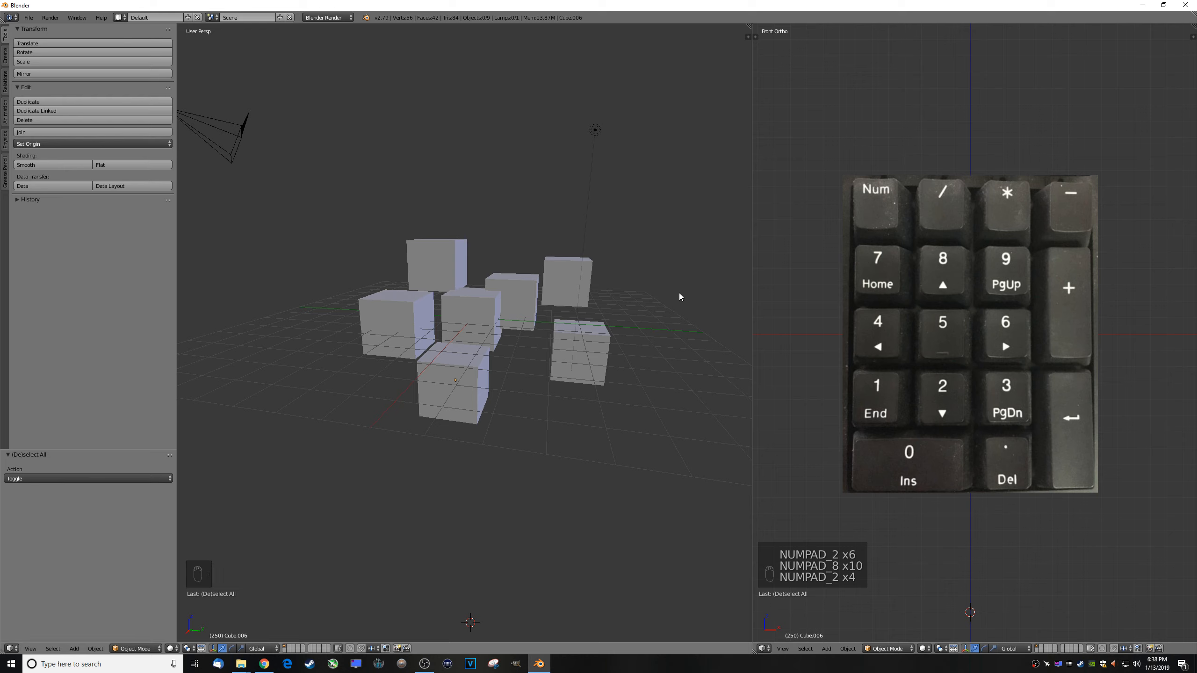
Step: Roll the view of the cubes in fixed increments, first one way and then the other
key("shift+KP_4")
key("shift+KP_4")
key("shift+KP_4")
key("shift+KP_4")
key("shift+KP_4")
key("shift+KP_4")
key("shift+KP_4")
key("shift+KP_4")
key("shift+KP_6")
key("shift+KP_6")
key("shift+KP_6")
key("shift+KP_6")
key("shift+KP_6")
key("shift+KP_6")
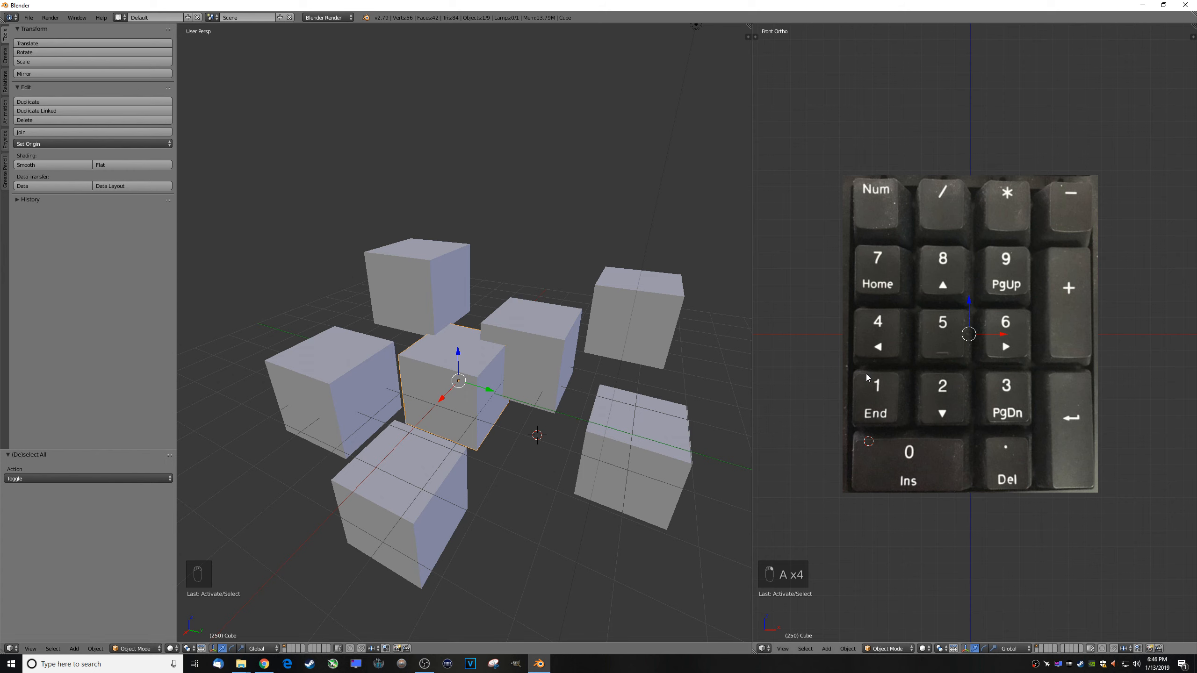
Step: Centre the view on the selected middle cube and zoom out to include the surrounding cubes
key("KP_Decimal")
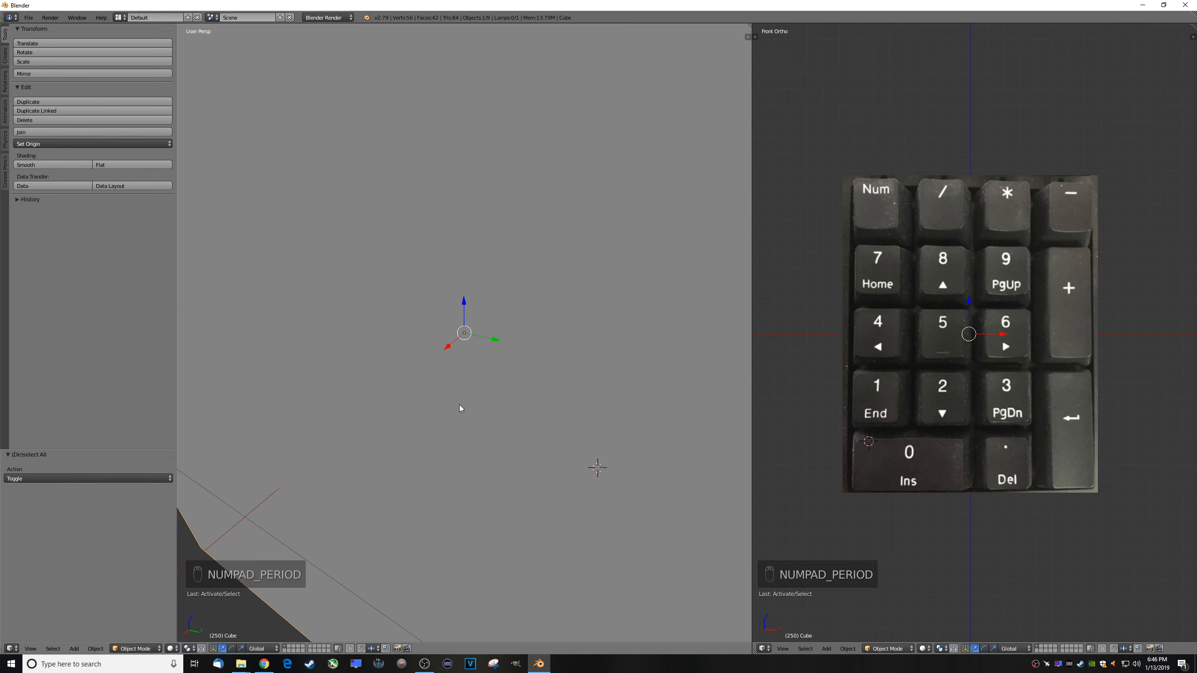
scroll(472, 374, "down", 2)
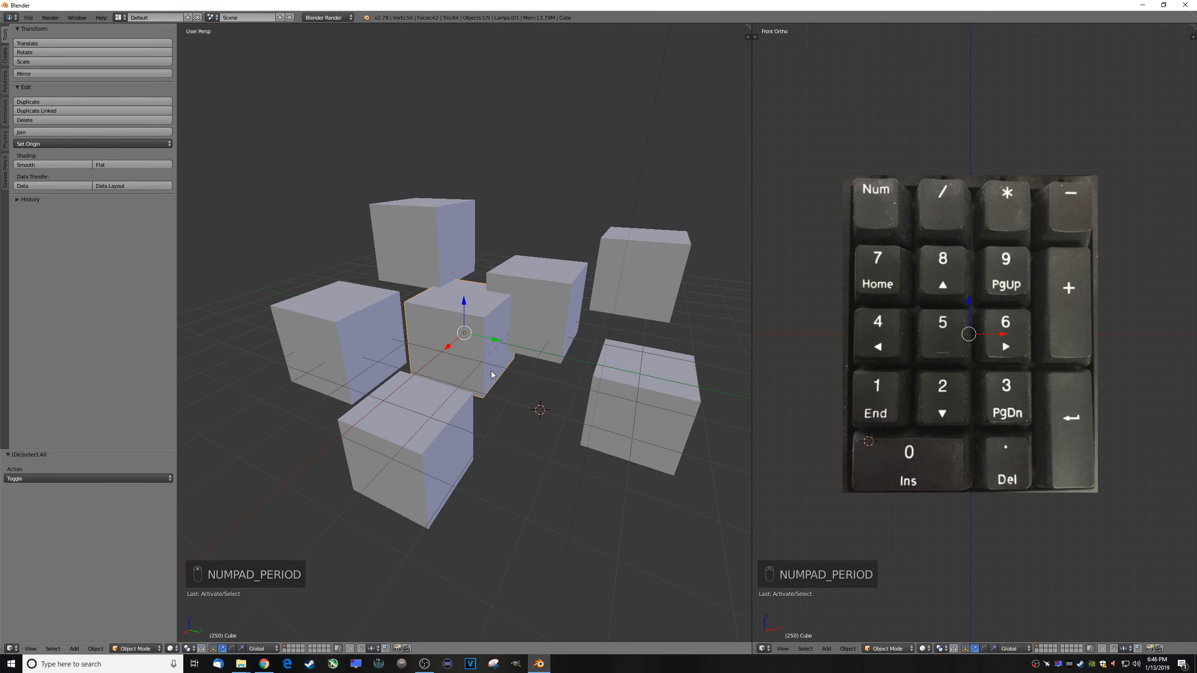
Step: Add the cube behind the middle one and the far upper cube to the selection, and focus the view on the selected cubes
right_click(547, 314, "shift")
right_click(610, 267, "shift")
middle_click_drag(558, 362, 538, 375)
key("KP_Decimal")
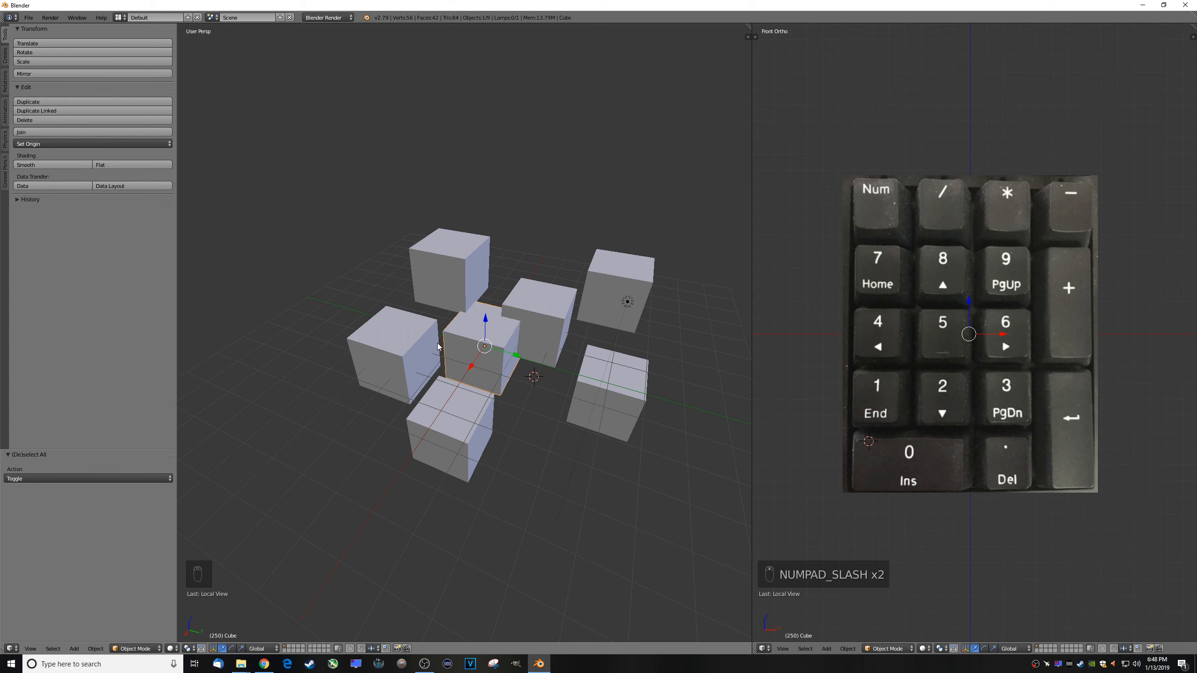
Step: Isolate the middle cube and the cube behind it in local view, and return to the full scene
left_click(535, 313, "shift")
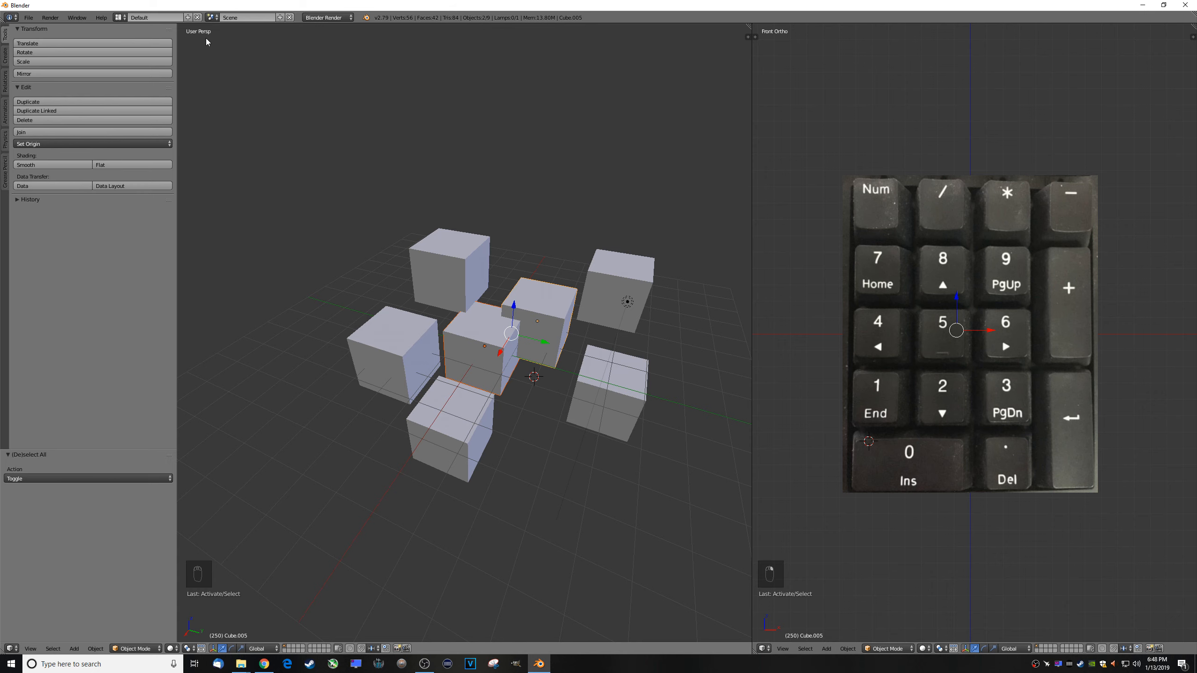
key("KP_Divide")
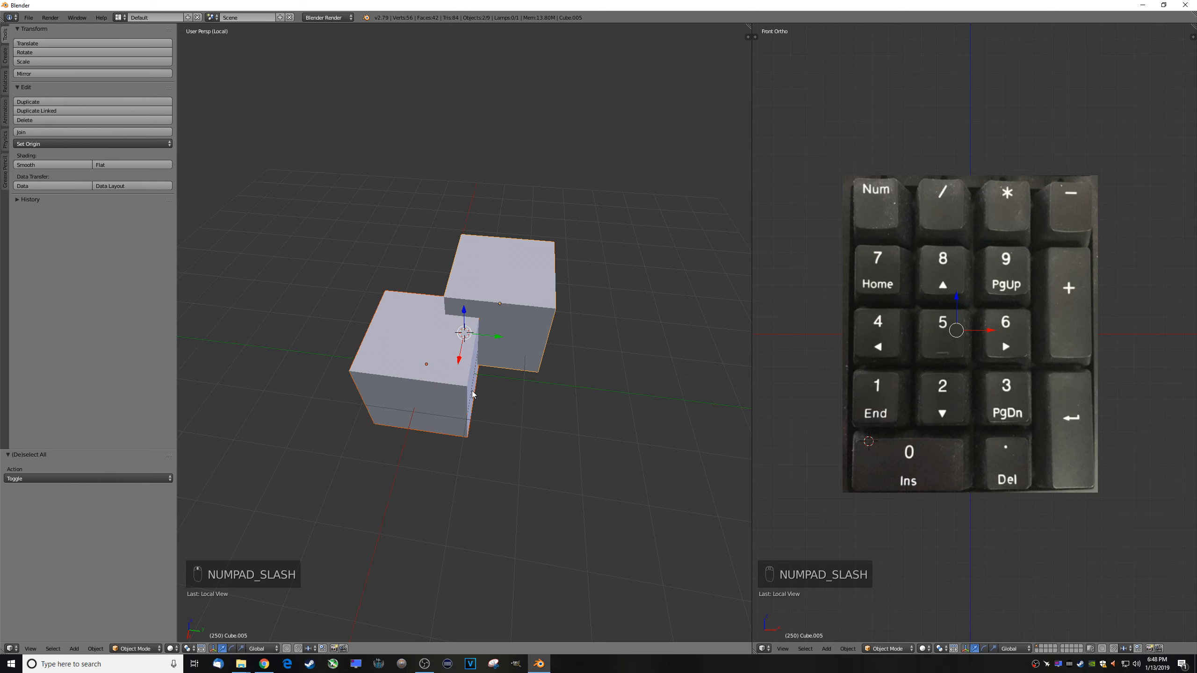
middle_click_drag(382, 405, 549, 230)
mouse_move(439, 432)
middle_mouse_down("shift")
mouse_move(489, 423)
mouse_move(481, 433)
mouse_move(437, 418)
middle_mouse_up("shift")
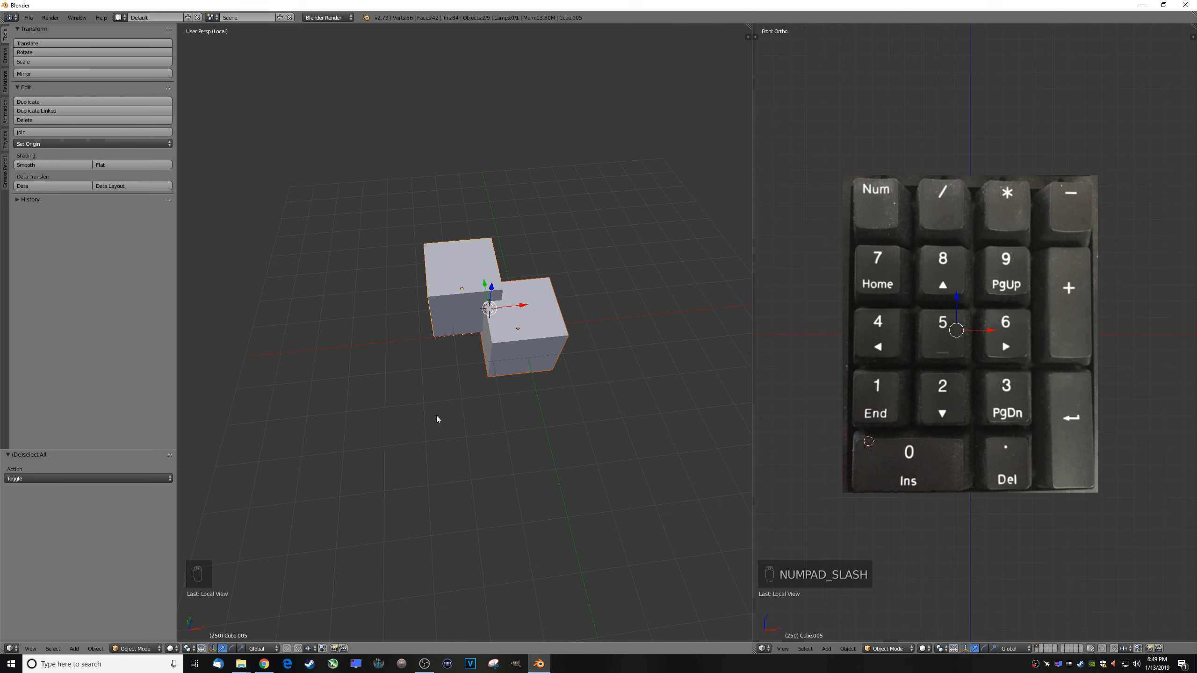
key("KP_Divide")
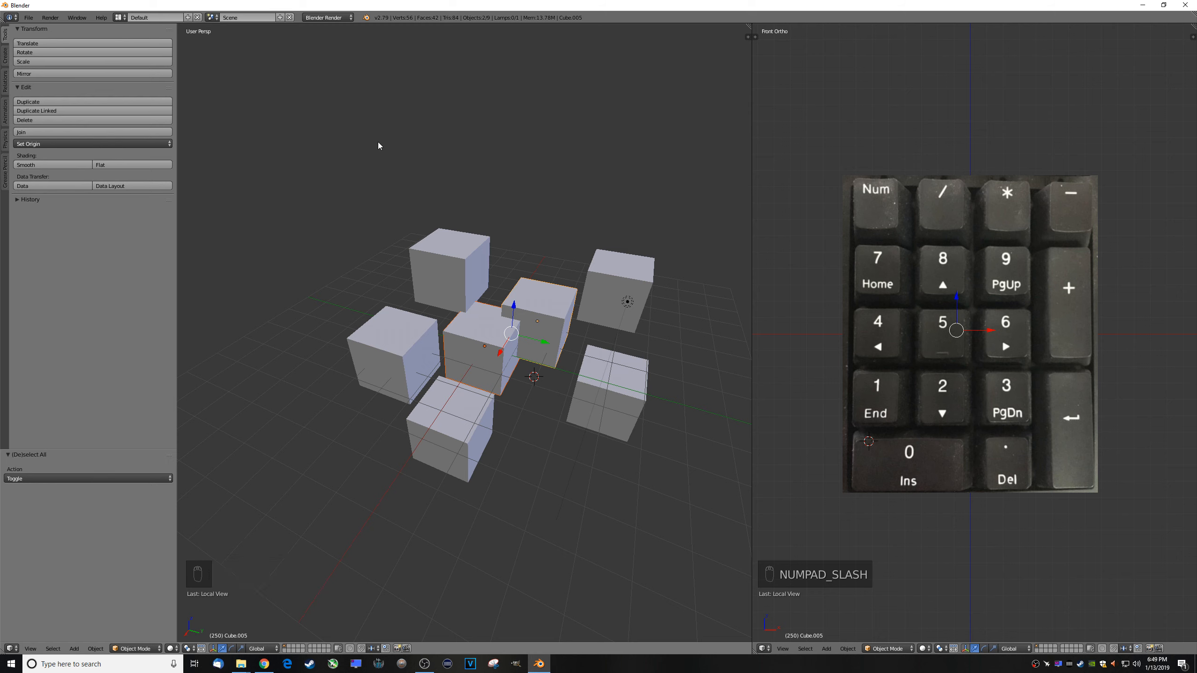
Step: Isolate only the far upper cube in local view and return to the full scene
right_click(611, 302)
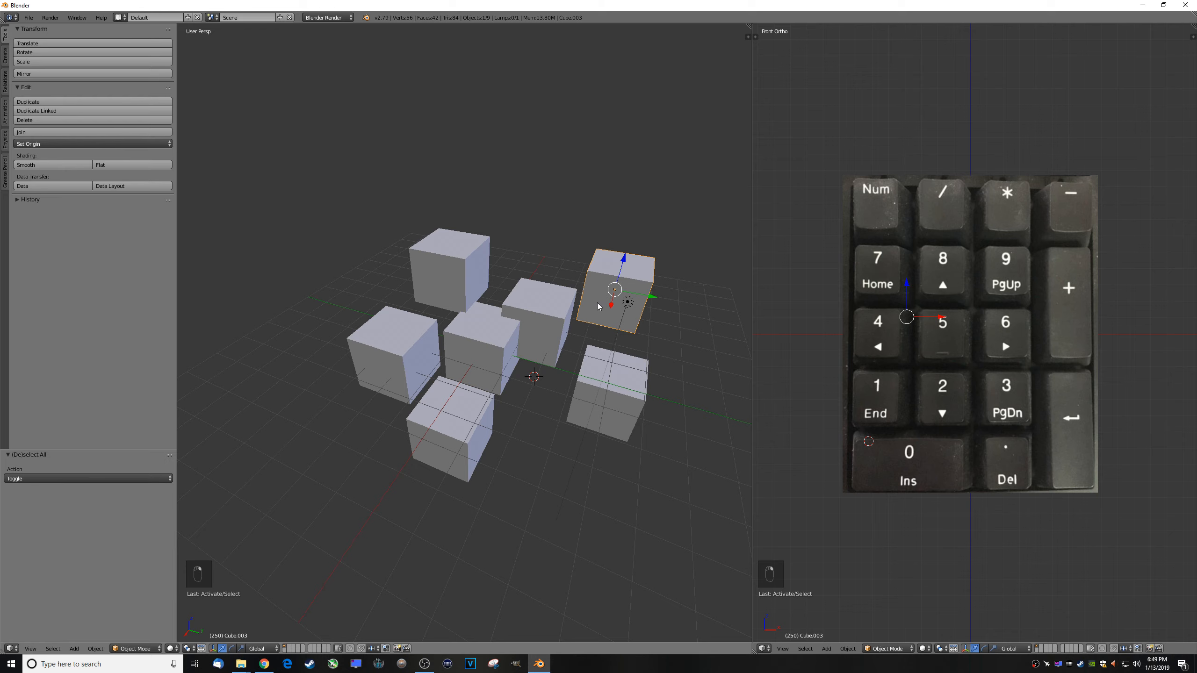
key("KP_Divide")
key("KP_Divide")
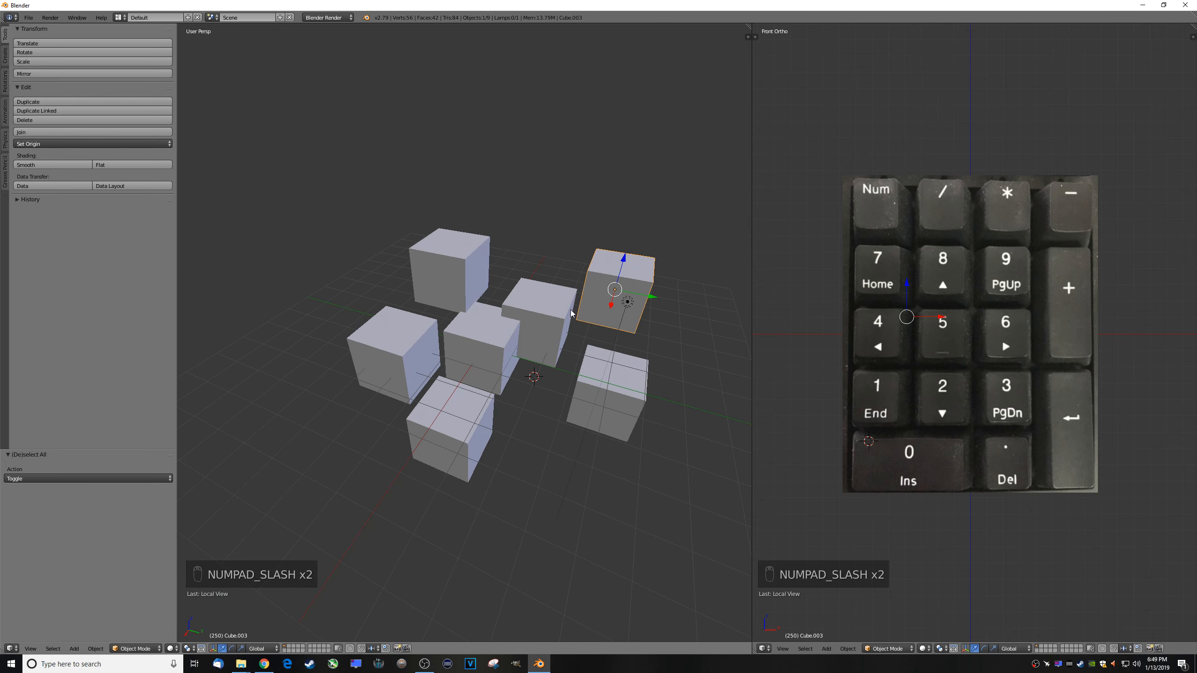
Step: Add three more cubes to the far upper cube's selection, isolate all four in local view, and exit local view
right_click(556, 321, "shift")
right_click(483, 353, "shift")
right_click(464, 274, "shift")
key("KP_Divide")
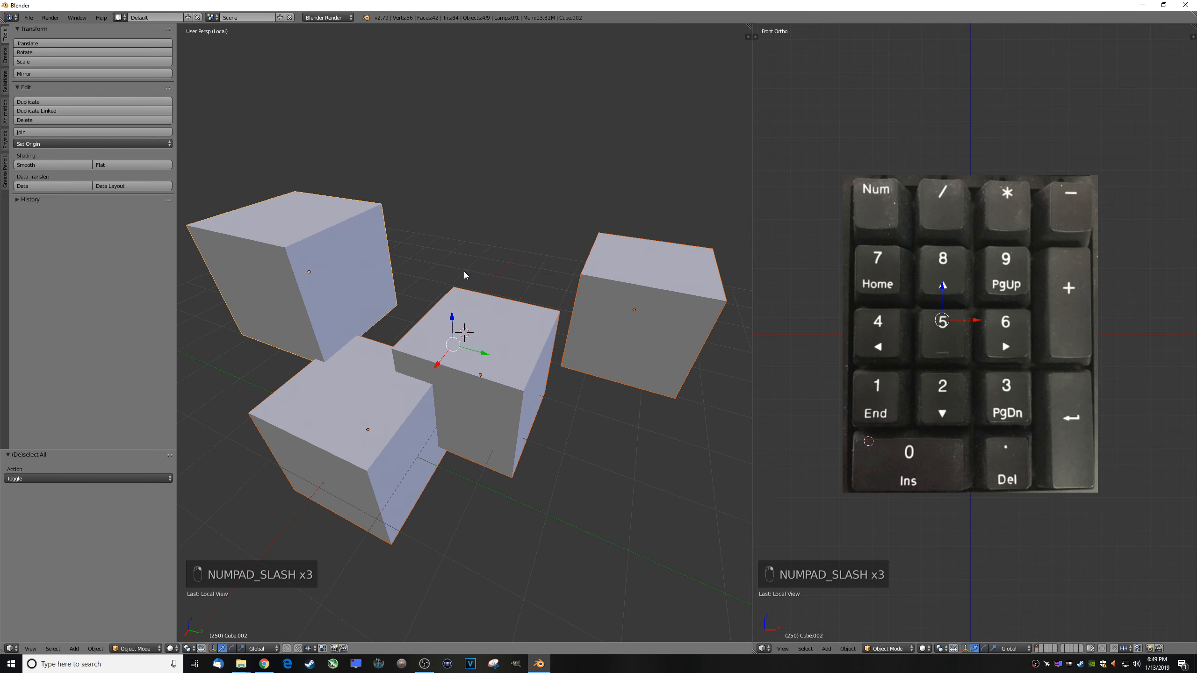
key("KP_Divide")
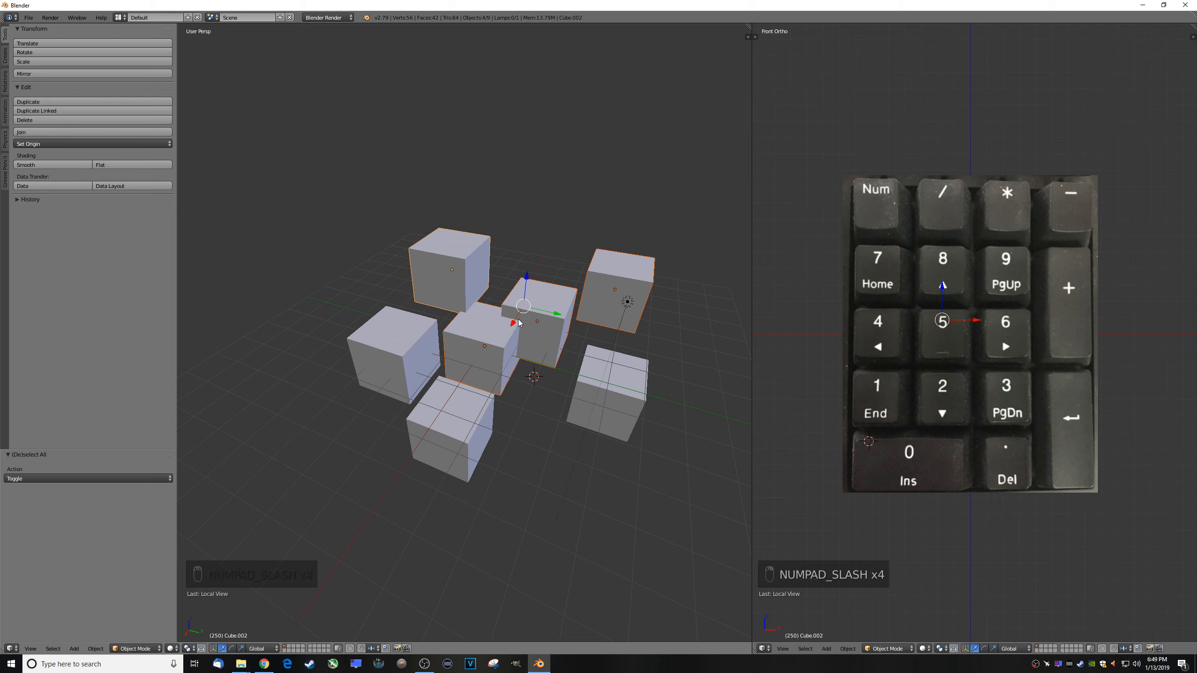
Step: Zoom the 3D view of the cubes out in seven fixed increments and back in by nine
middle_click_drag(542, 379, 495, 346)
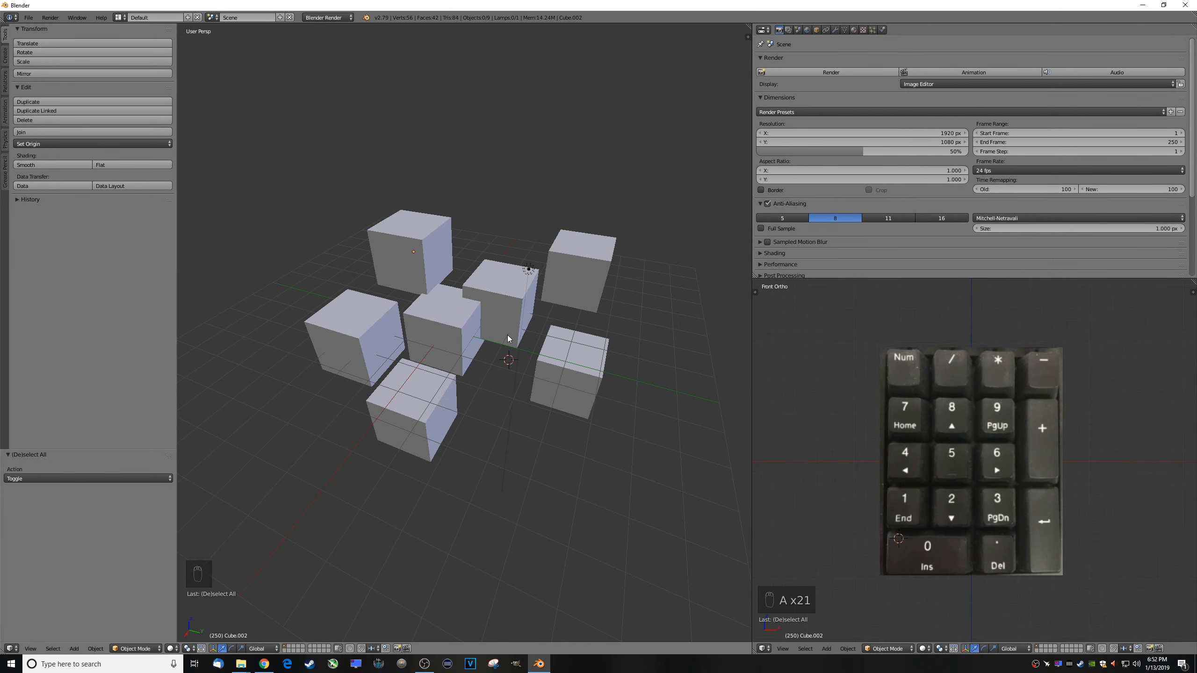
key("KP_Multiply")
key("KP_Multiply")
key("KP_Multiply")
key("KP_Multiply")
key("KP_Multiply")
key("KP_Multiply")
key("KP_Multiply")
key("KP_Subtract")
key("KP_Subtract")
key("KP_Subtract")
key("KP_Subtract")
key("KP_Subtract")
key("KP_Subtract")
key("KP_Subtract")
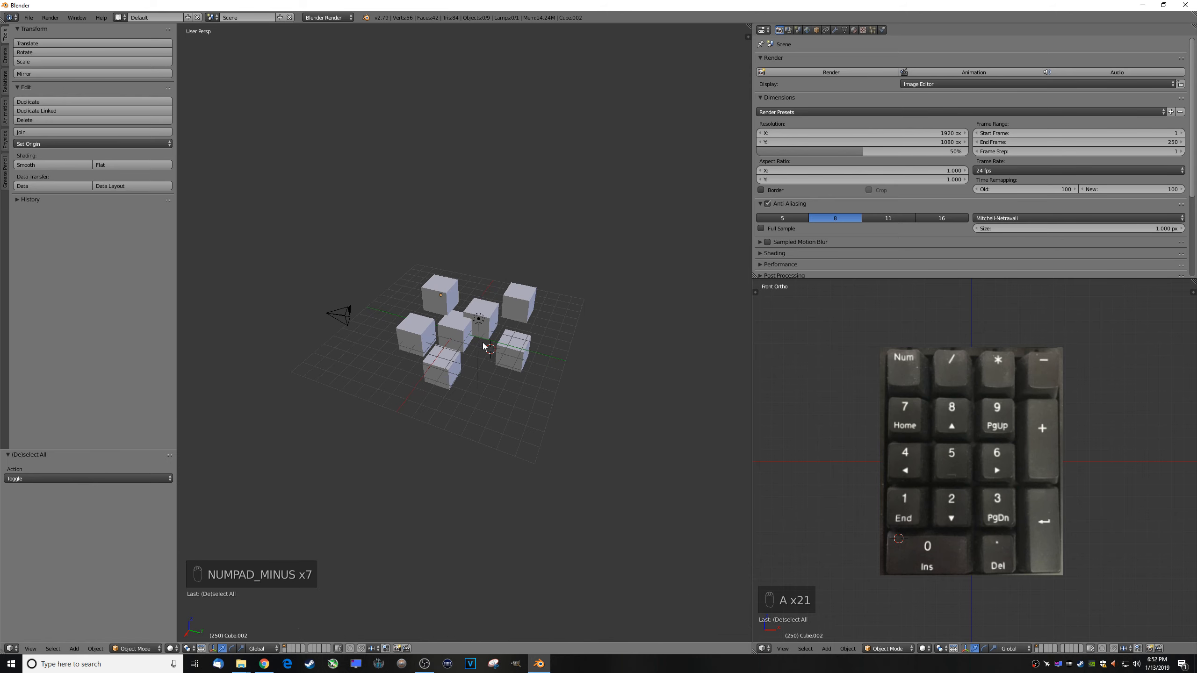
key("KP_Add")
key("KP_Add")
key("KP_Add")
key("KP_Add")
key("KP_Add")
key("KP_Add")
key("KP_Add")
key("KP_Add")
key("KP_Add")
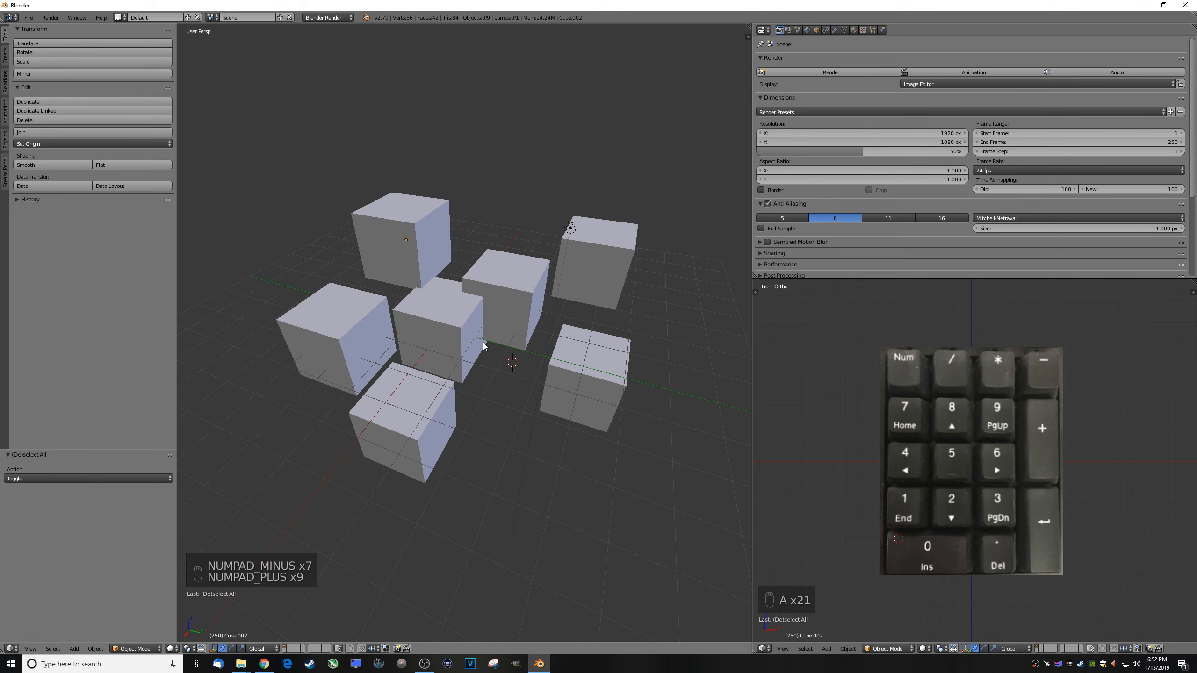
Step: Toggle between selecting and deselecting all objects in the scene repeatedly, ending with everything deselected
key("a")
key("a")
key("a")
key("a")
key("a")
key("a")
key("a")
key("a")
key("a")
key("a")
key("a")
key("a")
key("a")
key("a")
key("a")
key("a")
key("a")
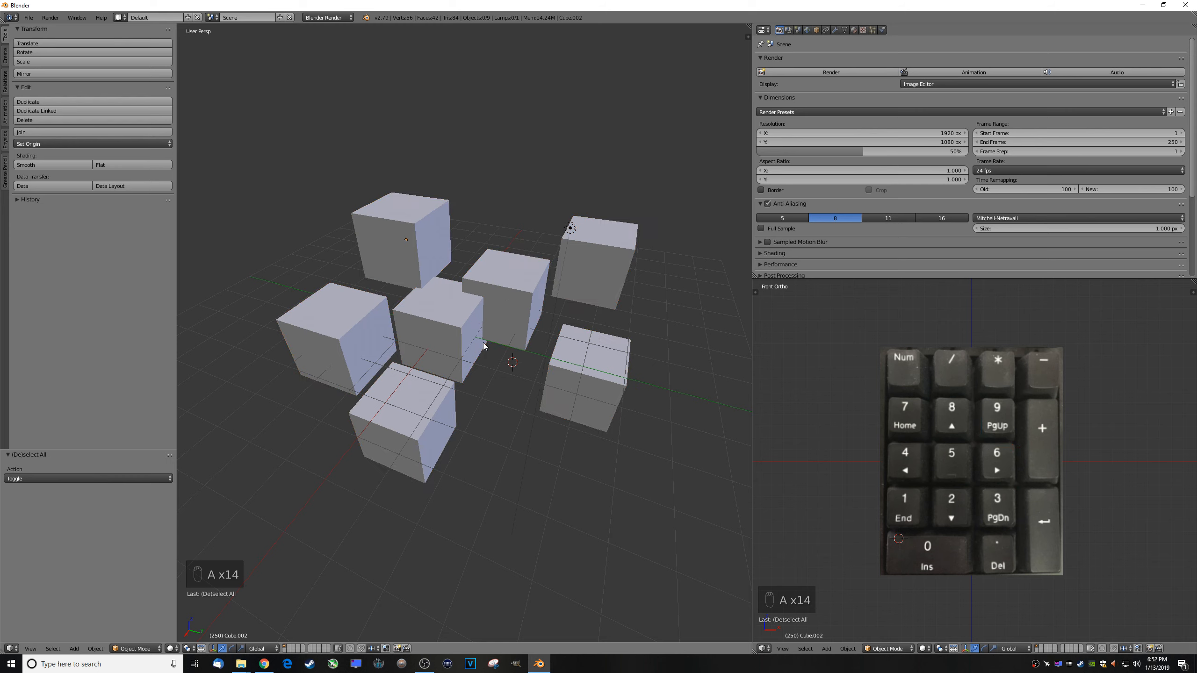
key("a")
key("a")
key("a")
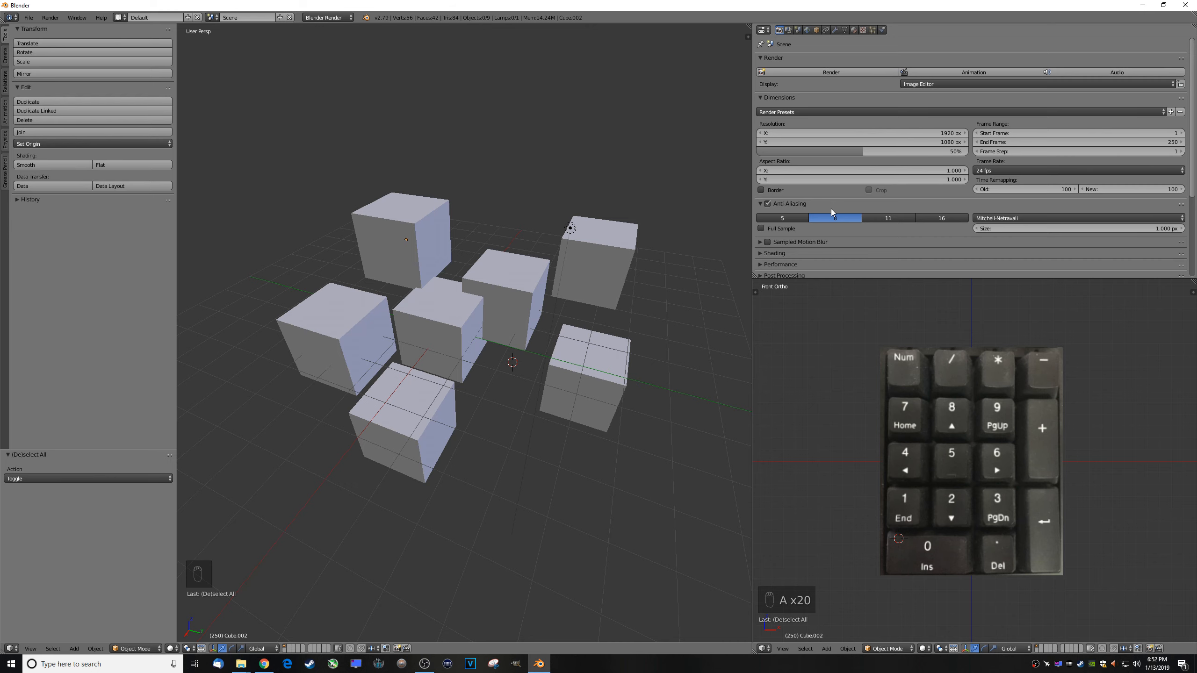
Step: Magnify the controls in the properties editor by zooming in on its contents
key("KP_Subtract")
key("KP_Subtract")
key("KP_Subtract")
key("KP_Subtract")
key("KP_Subtract")
key("KP_Subtract")
key("KP_Subtract")
key("KP_Add")
key("KP_Add")
key("KP_Add")
key("KP_Add")
key("KP_Add")
key("KP_Add")
key("KP_Add")
key("KP_Add")
key("KP_Add")
key("KP_Add")
key("KP_Add")
key("KP_Add")
key("KP_Add")
key("KP_Add")
key("KP_Add")
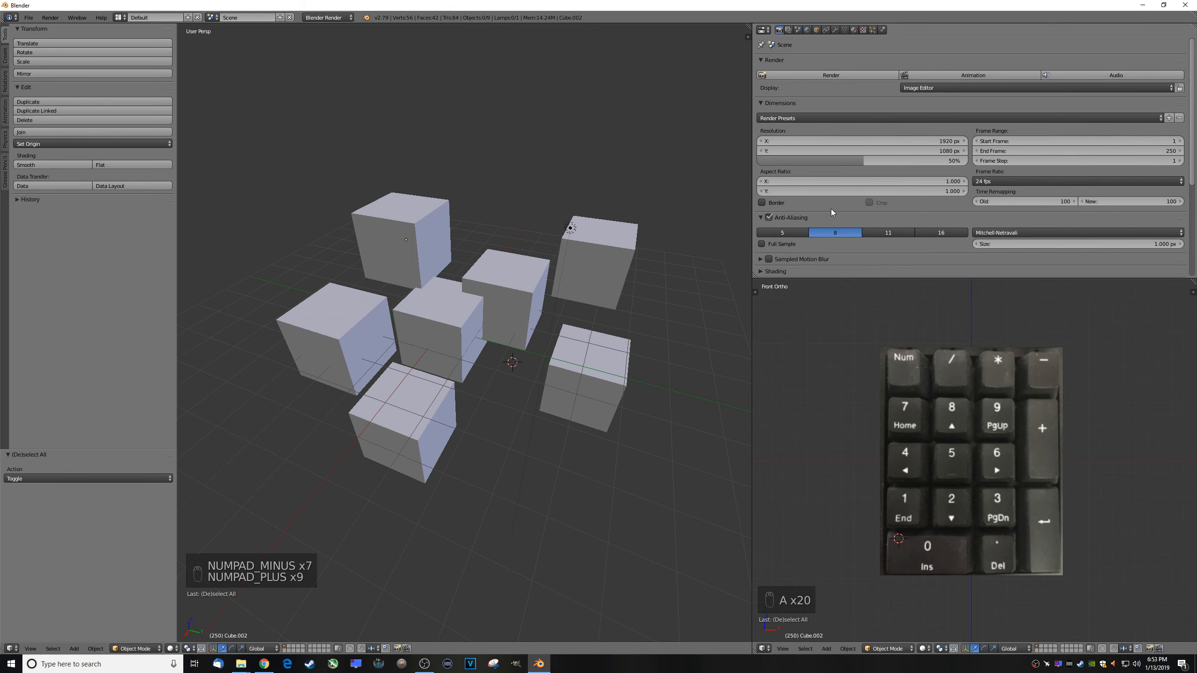
Step: Magnify the tool shelf's controls, shrinking them by four increments and enlarging them again by six
key("KP_Add")
key("KP_Add")
key("KP_Add")
key("KP_Add")
key("KP_Add")
key("KP_Add")
key("KP_Add")
key("KP_Add")
key("KP_Add")
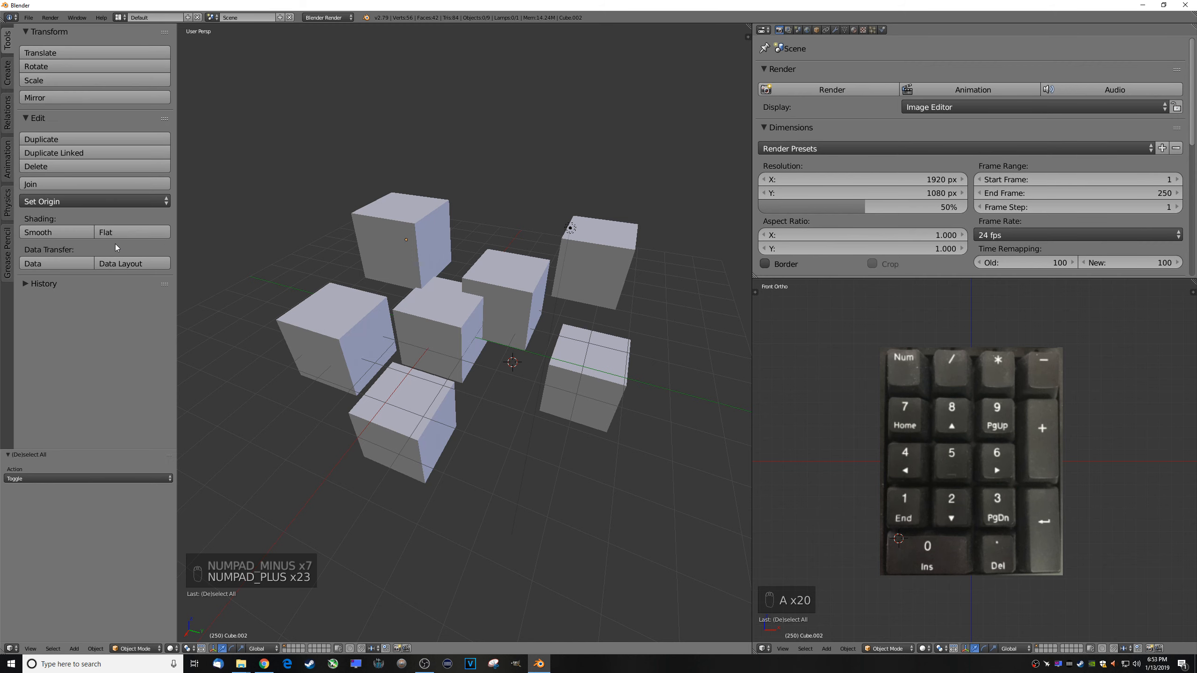
key("KP_Subtract")
key("KP_Subtract")
key("KP_Subtract")
key("KP_Subtract")
key("KP_Add")
key("KP_Add")
key("KP_Add")
key("KP_Add")
key("KP_Add")
key("KP_Add")
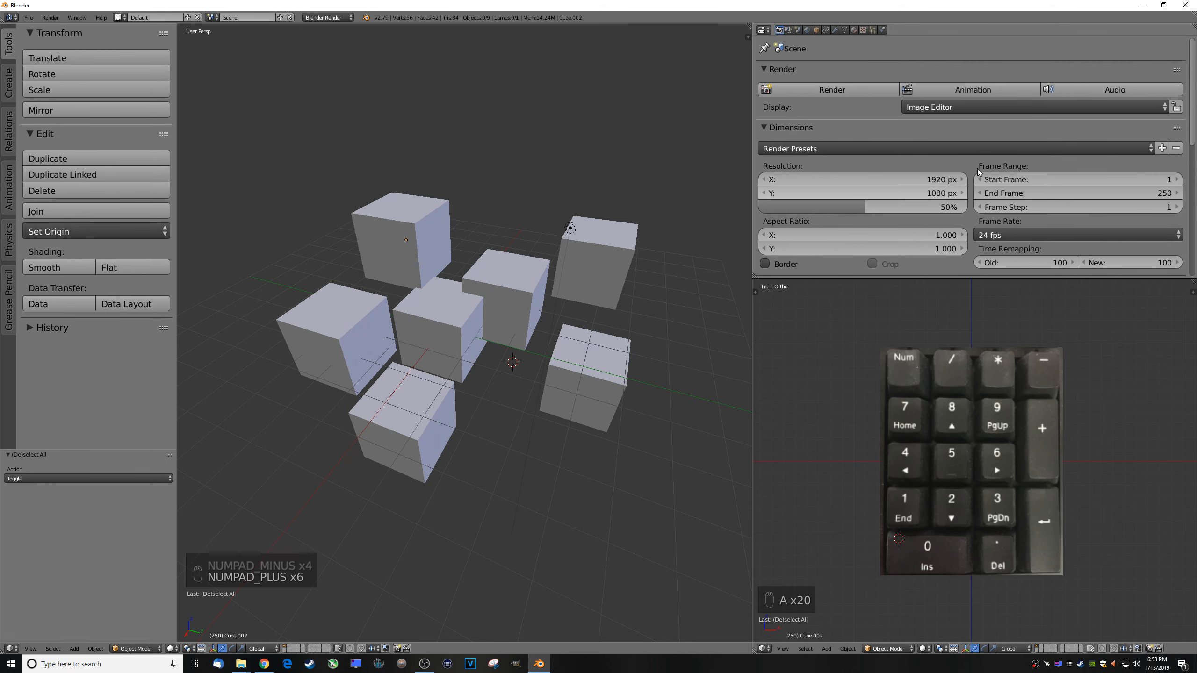
Step: Reset the properties editor and the tool shelf to their default zoom
key("Home")
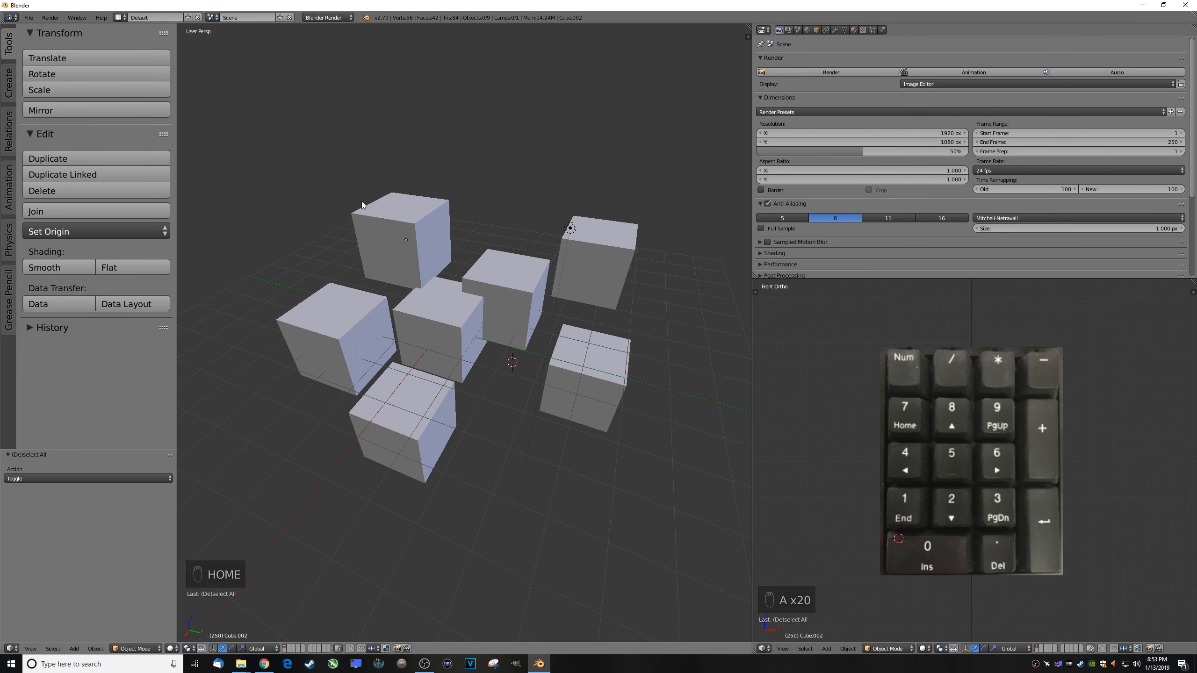
key("Home")
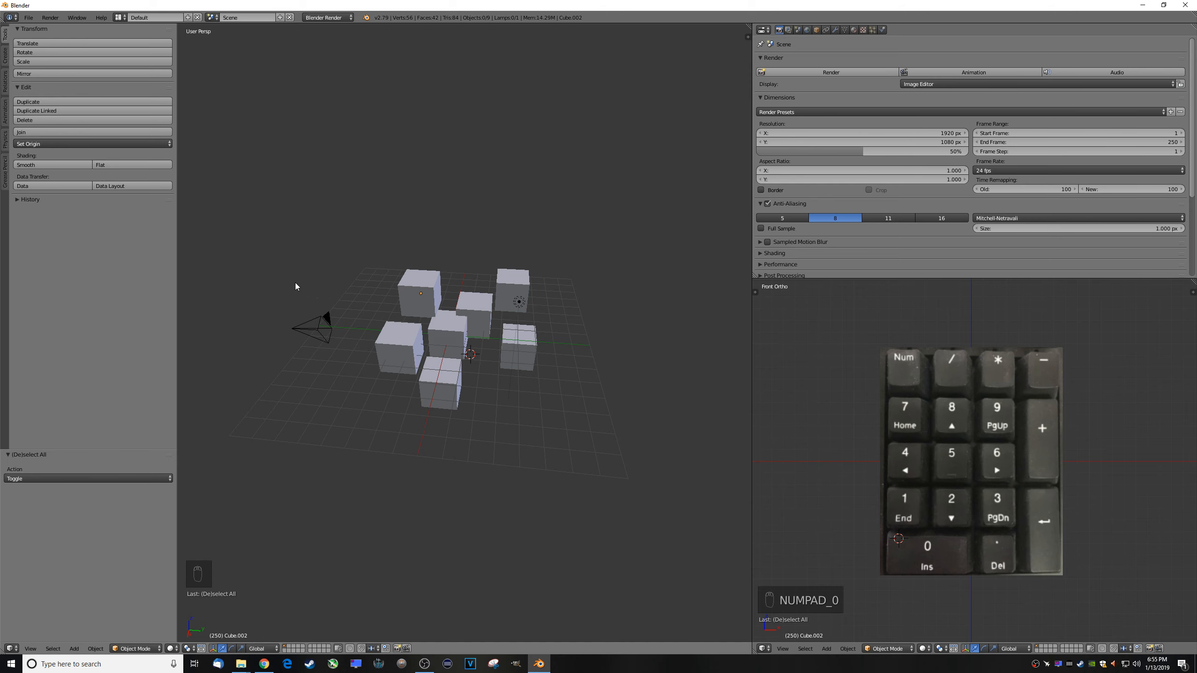
Step: Switch the 3D view in and out of the camera's perspective, and orbit away to leave the camera view
key("KP_0")
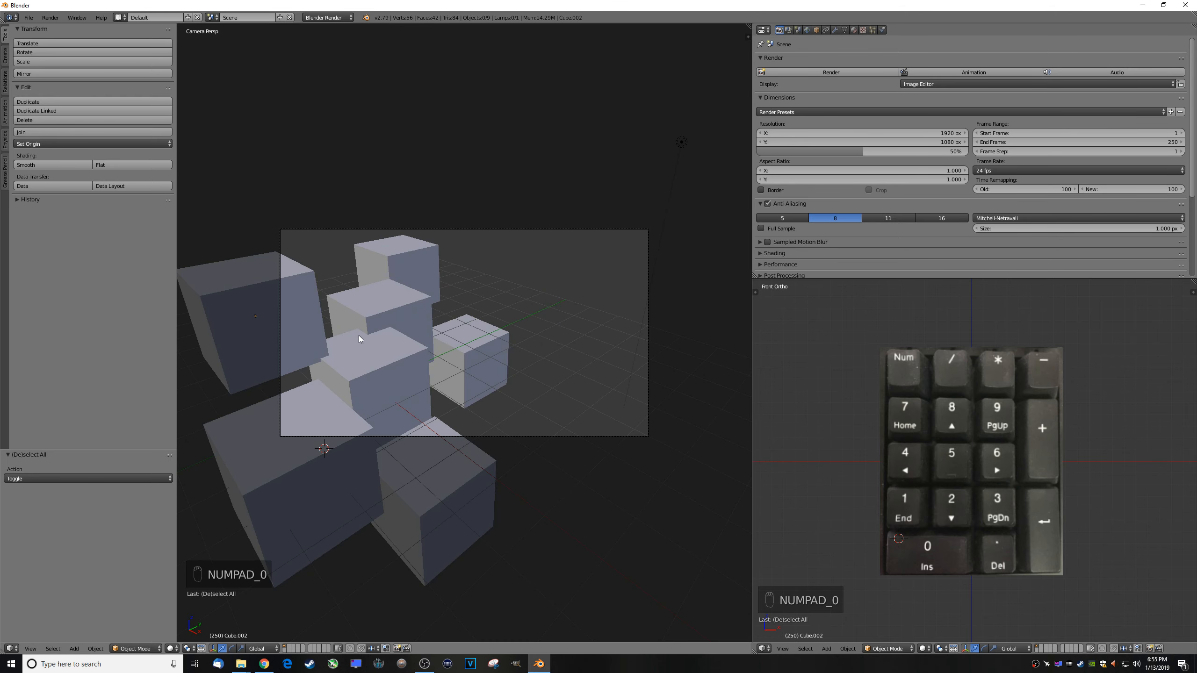
key("KP_0")
key("KP_0")
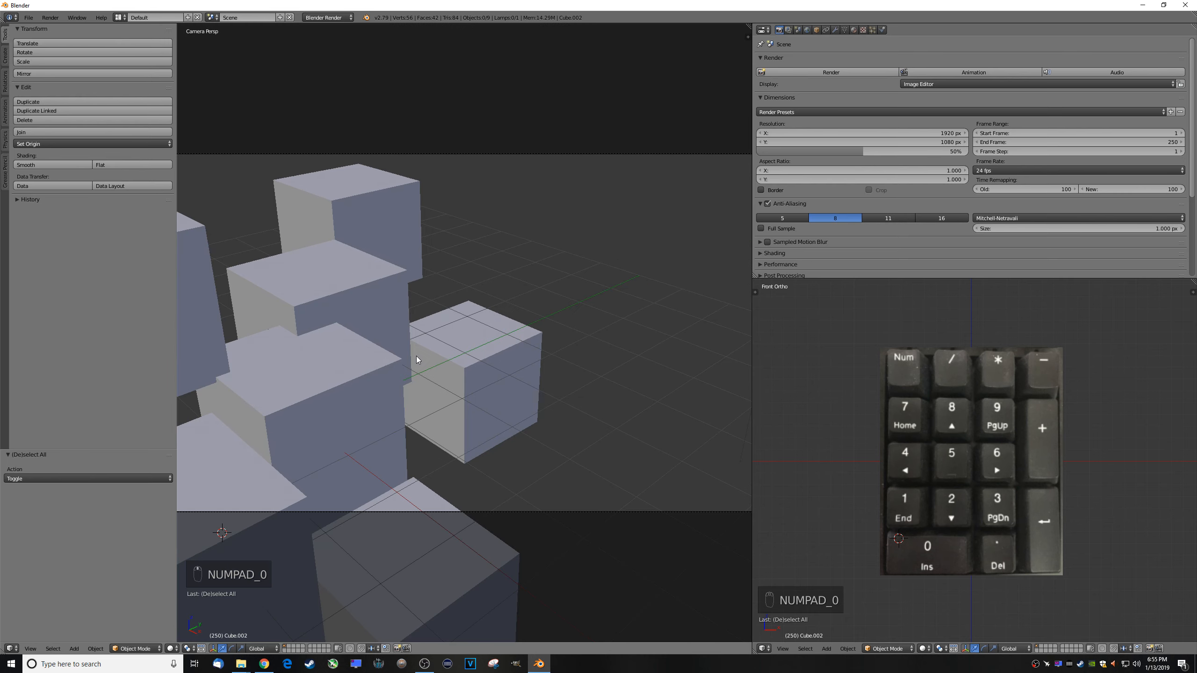
middle_click_drag(526, 363, 486, 388)
scroll(486, 388, "down", 5)
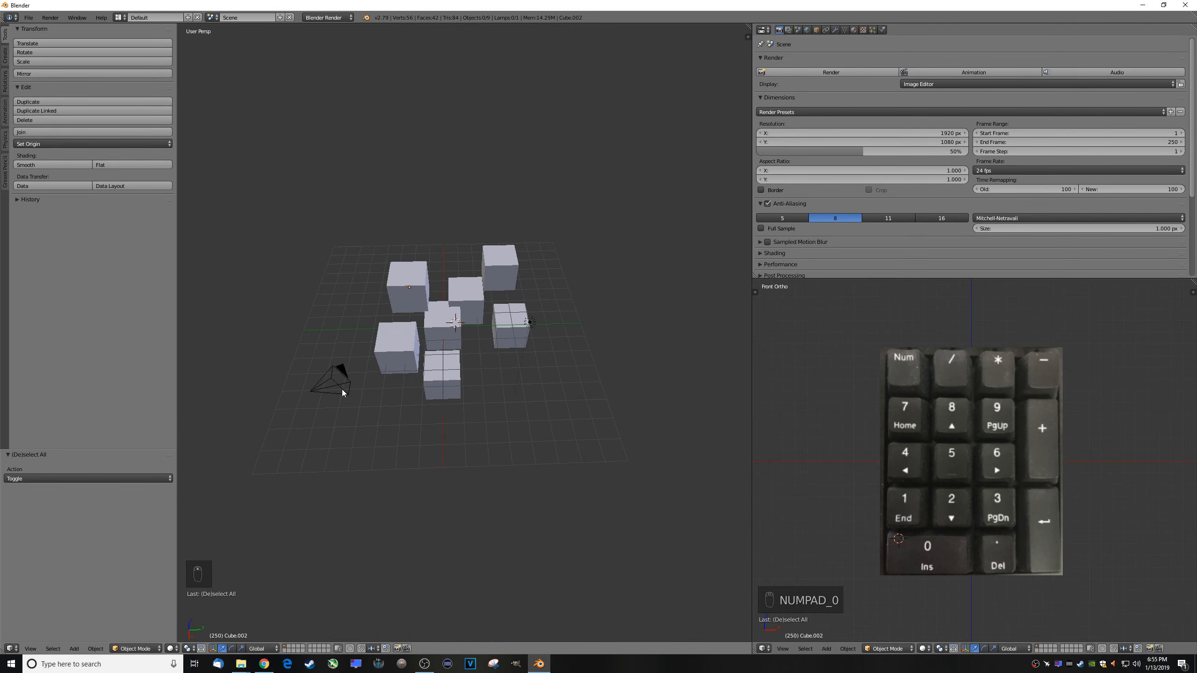
Step: Look through the camera from a different starting angle, zoom out its frame, and switch between the free and camera views
middle_click_drag(415, 422, 505, 404)
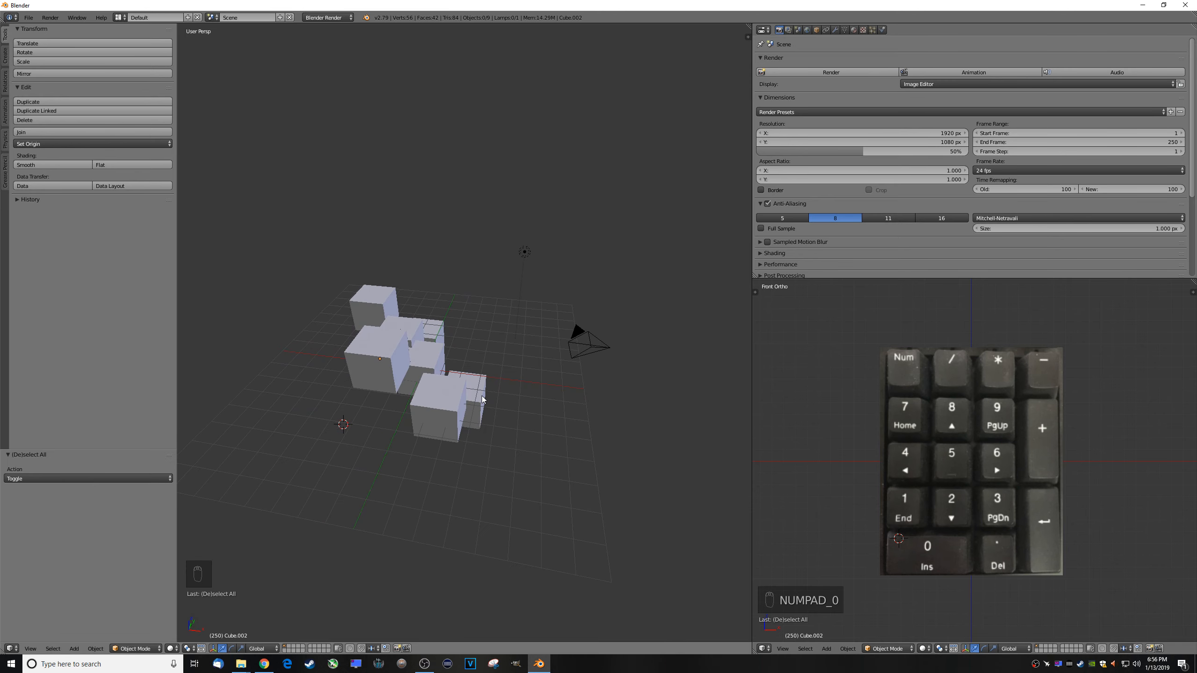
key("KP_0")
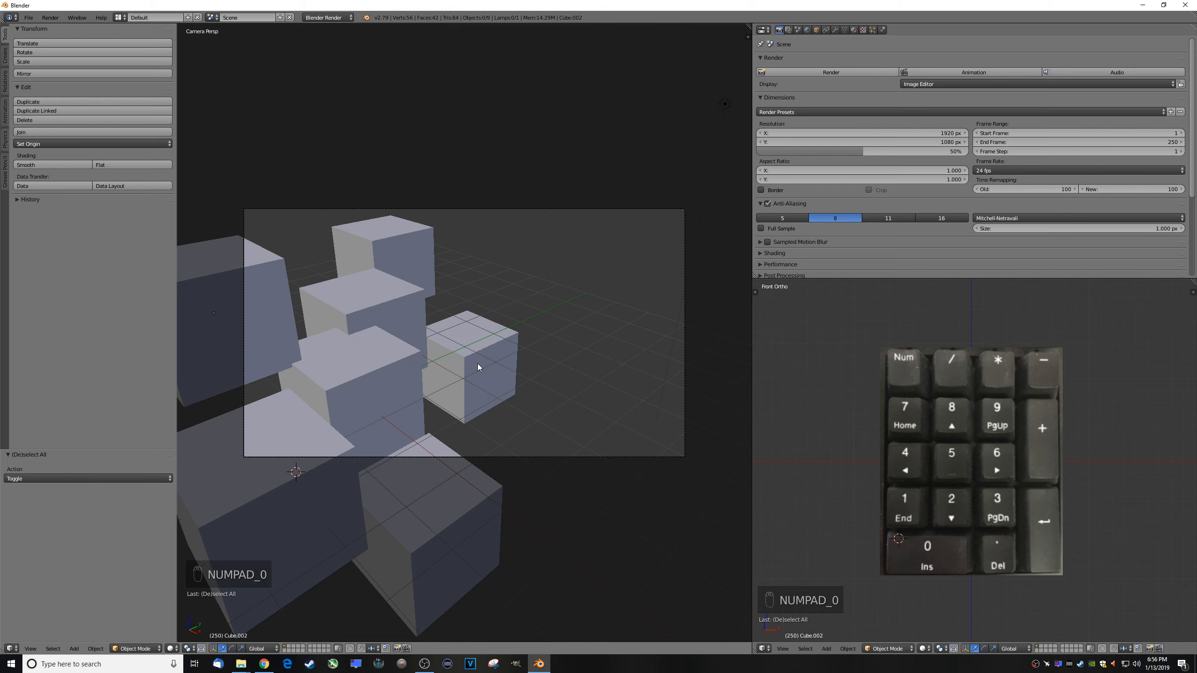
scroll(477, 364, "down", 8)
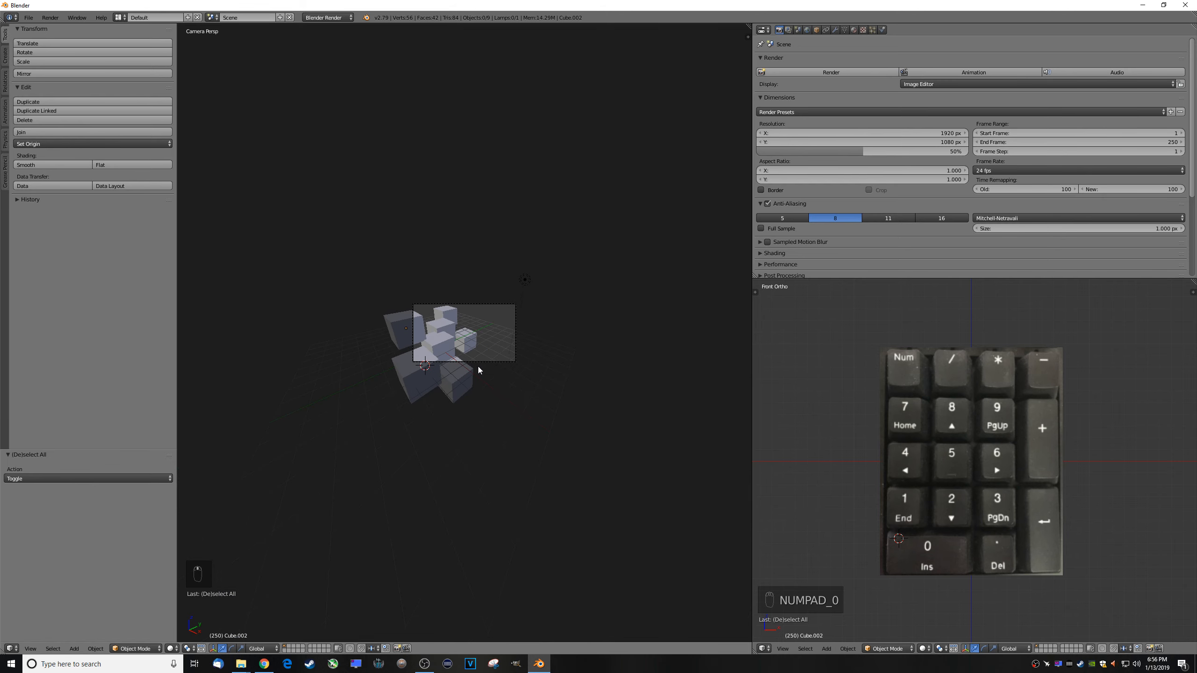
middle_click_drag(478, 367, 451, 412)
scroll(459, 417, "down", 9)
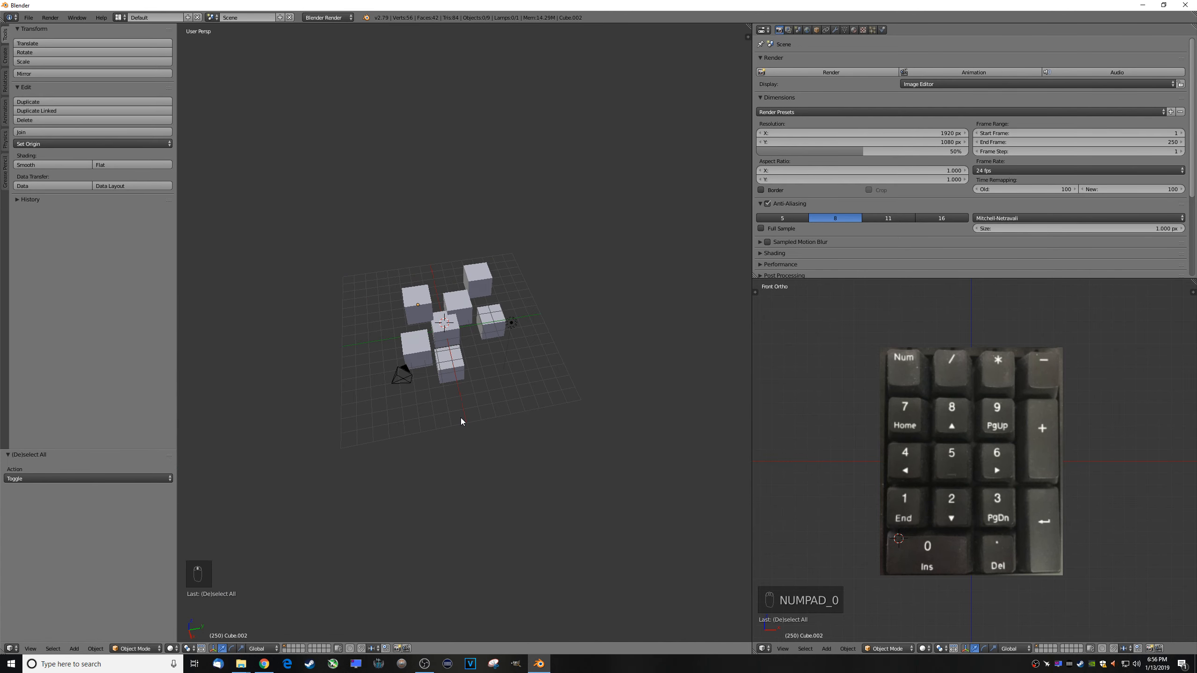
key("KP_0")
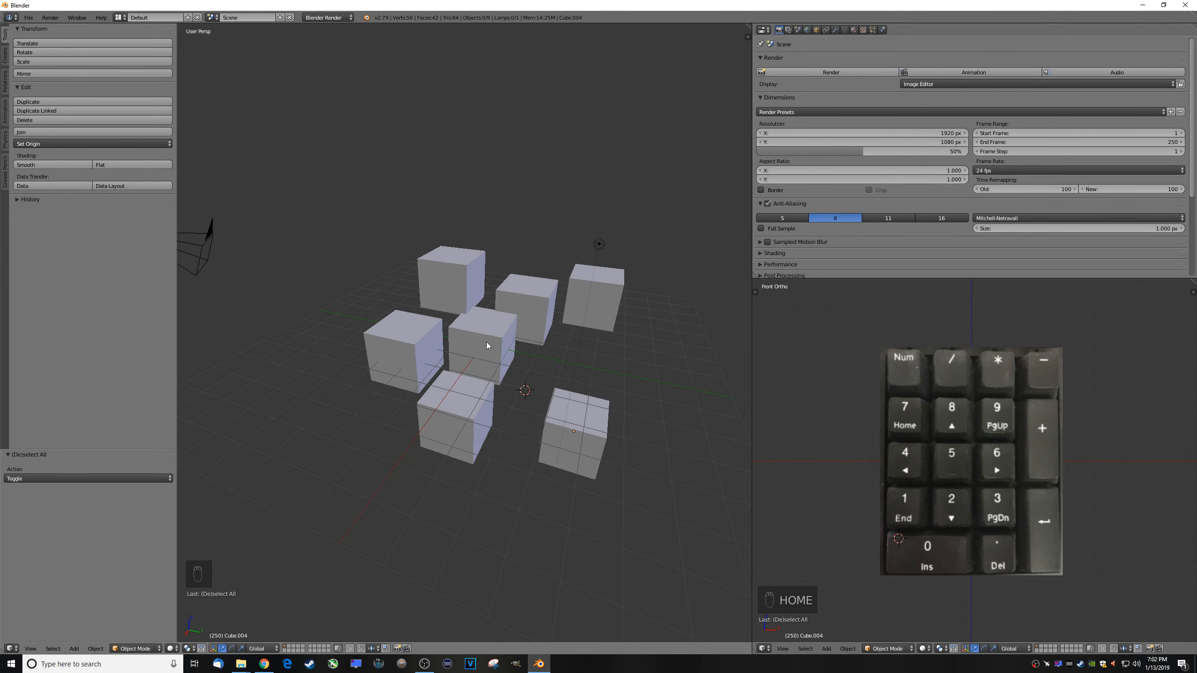
Step: Orbit freely around the cubes while zooming the 3D view in and out
middle_click_drag(486, 342, 497, 375)
scroll(480, 358, "up", 3)
scroll(498, 375, "up", 2)
scroll(525, 441, "up", 1)
scroll(524, 440, "down", 6)
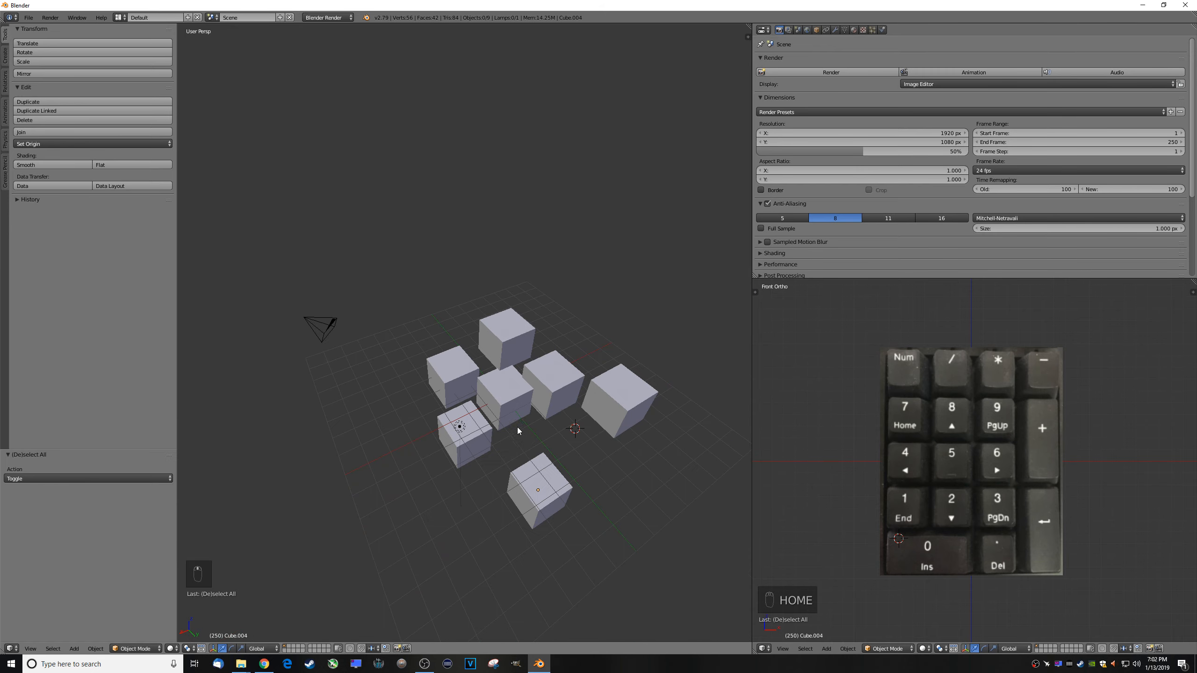
middle_click_drag(517, 426, 581, 413)
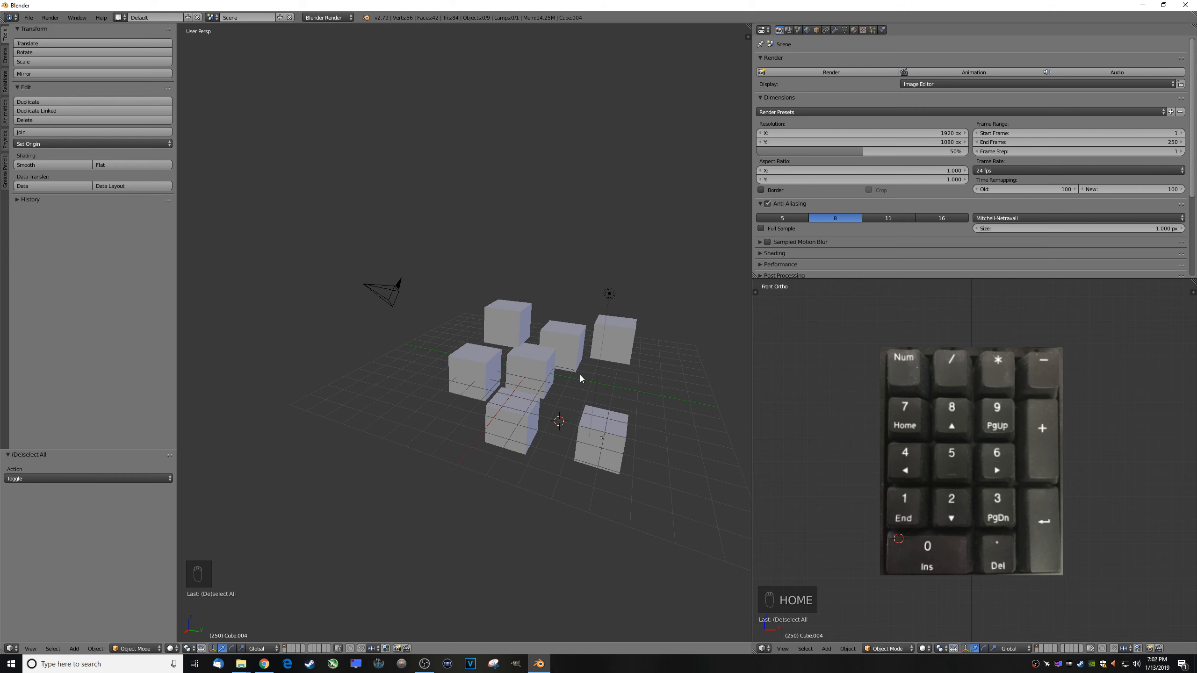
Step: Start walk navigation in the 3D view and travel forward, backward, up, down and sideways among the cubes
key("shift+f")
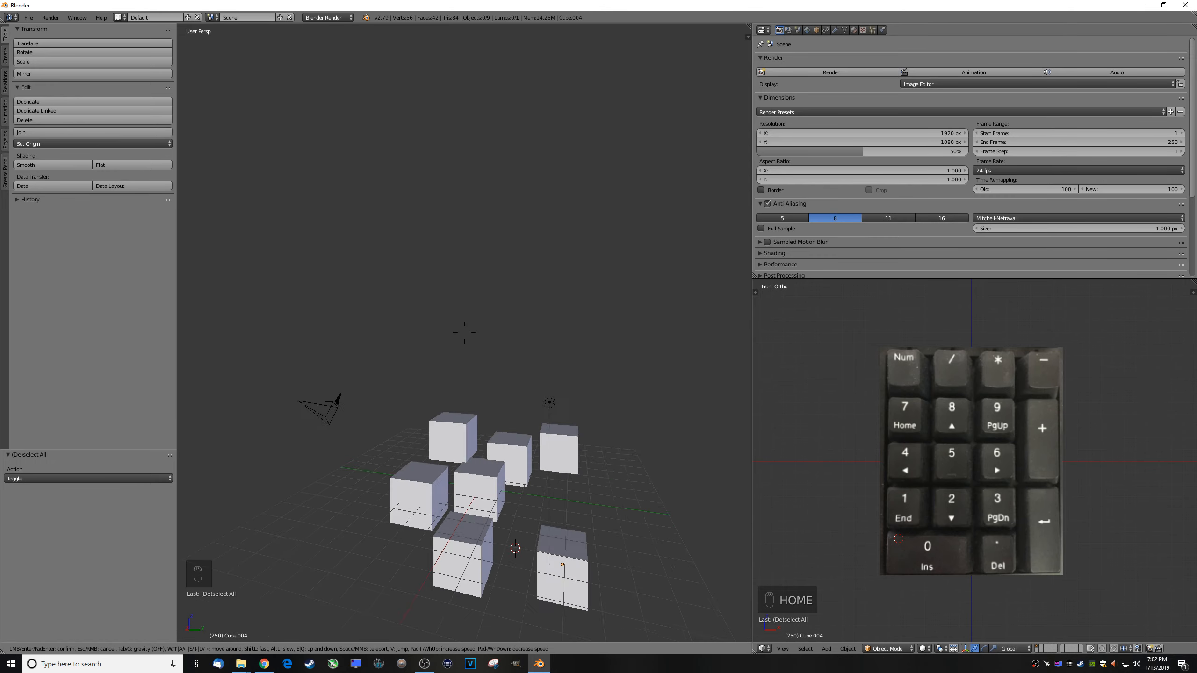
key("w")
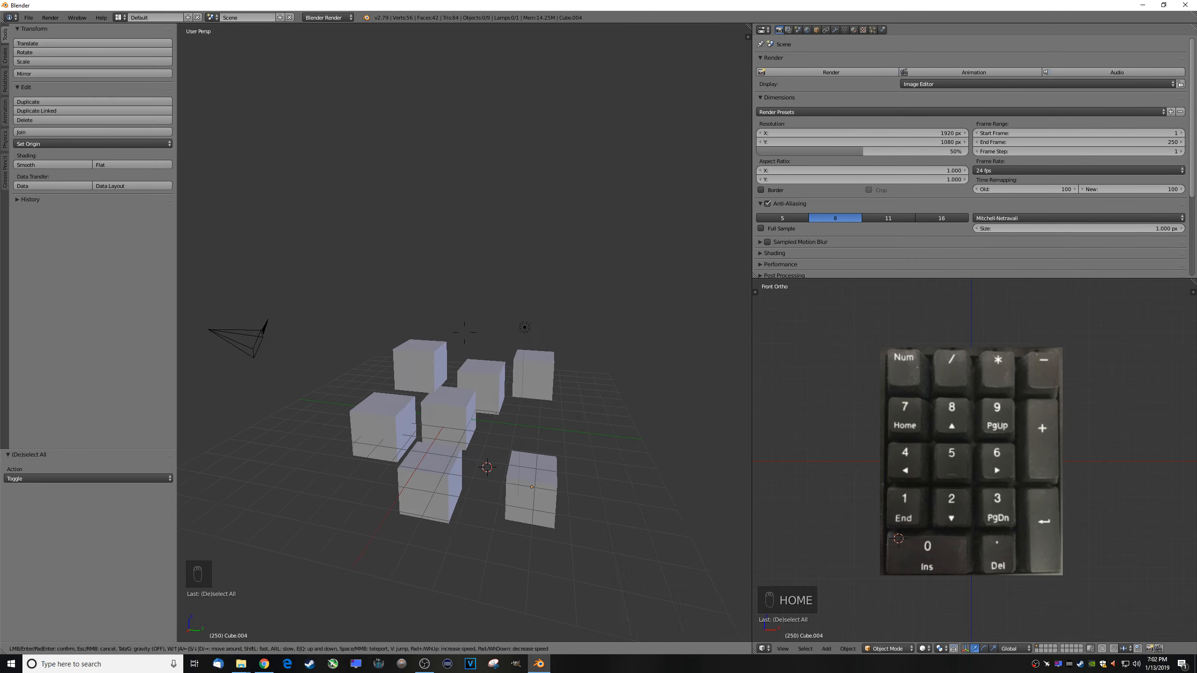
key("w")
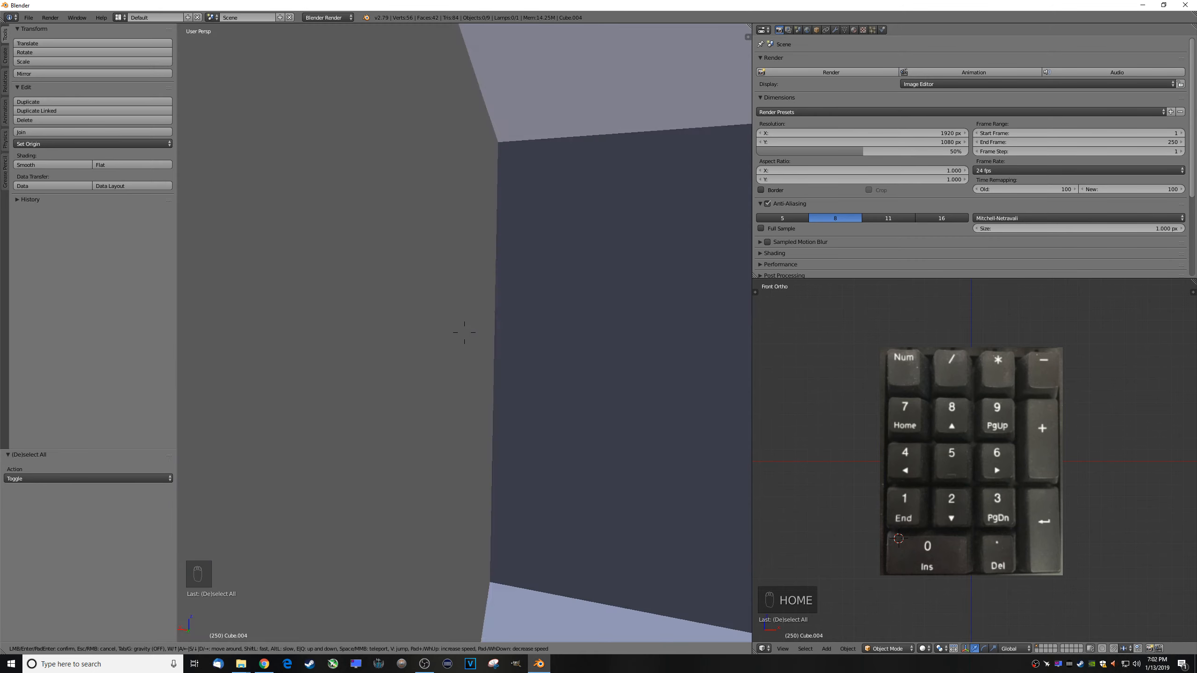
key("s")
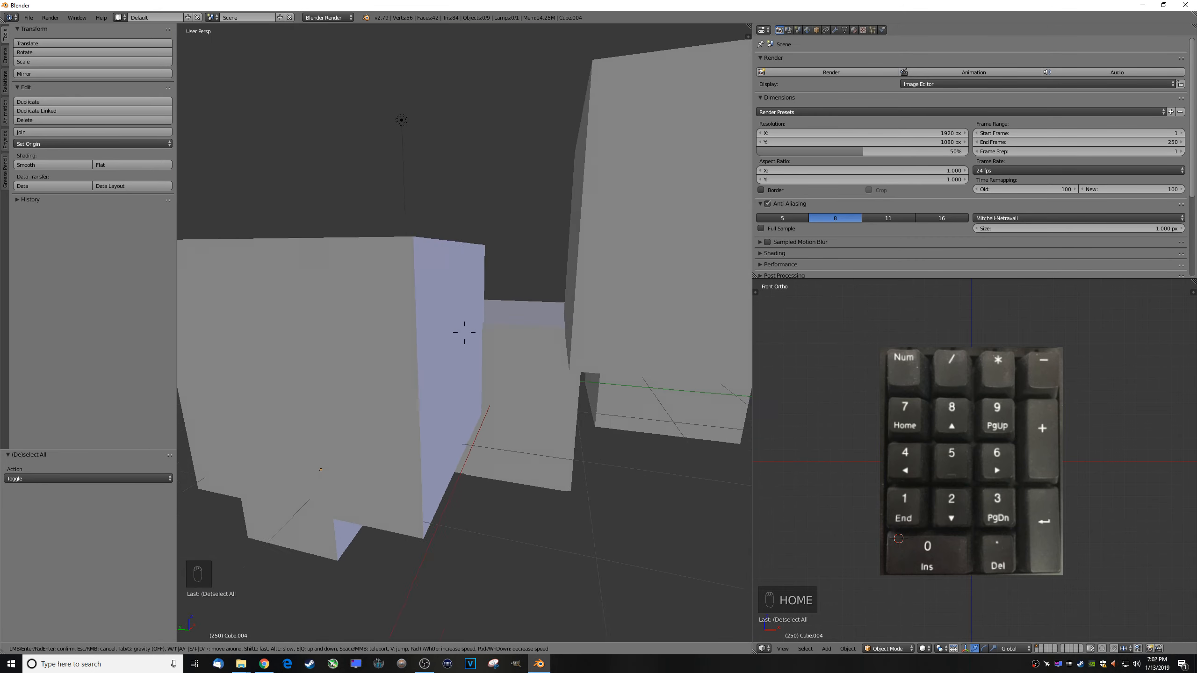
key("q")
key("e")
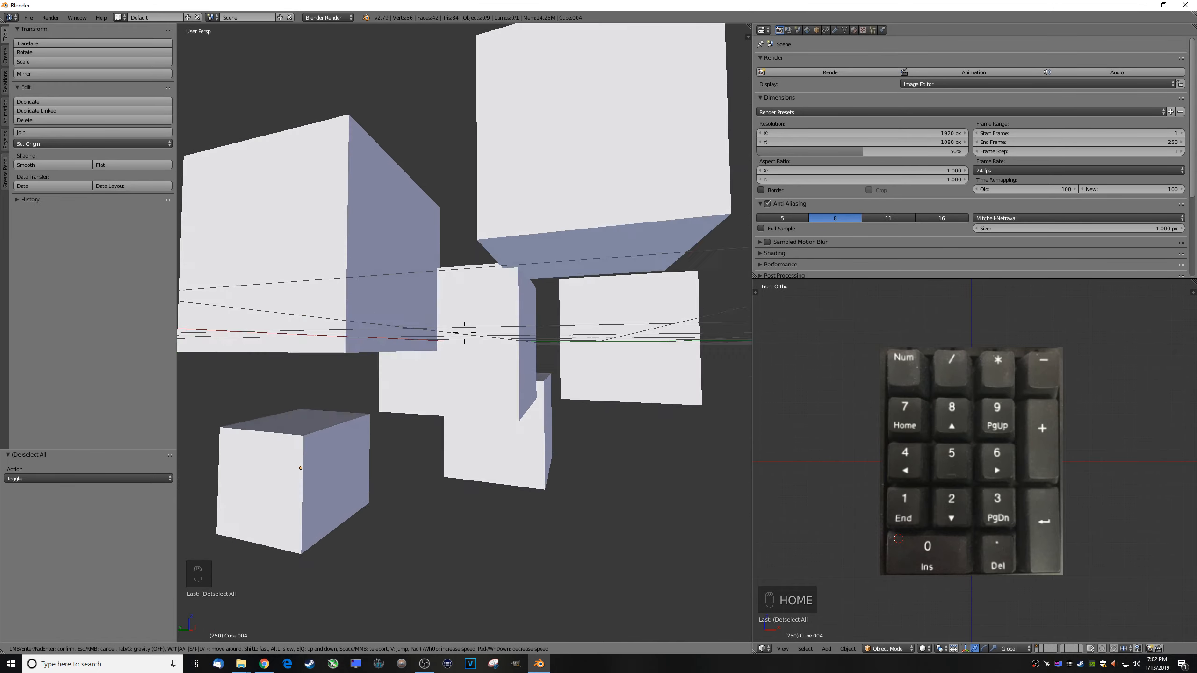
key("s")
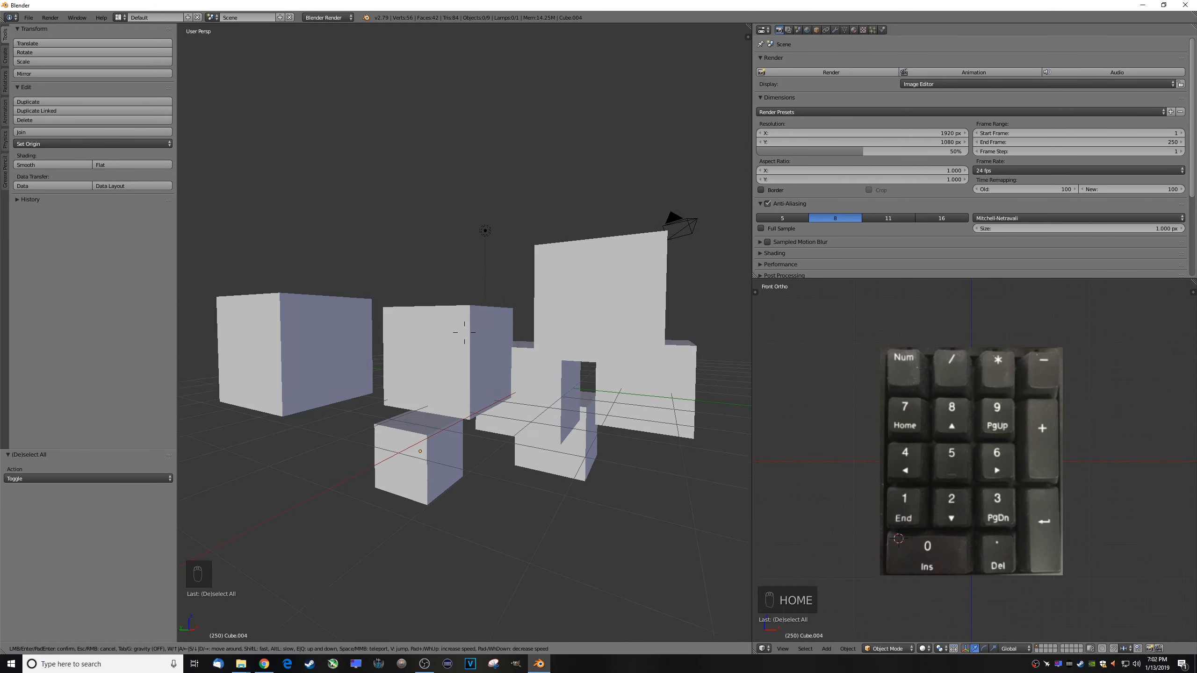
key("e")
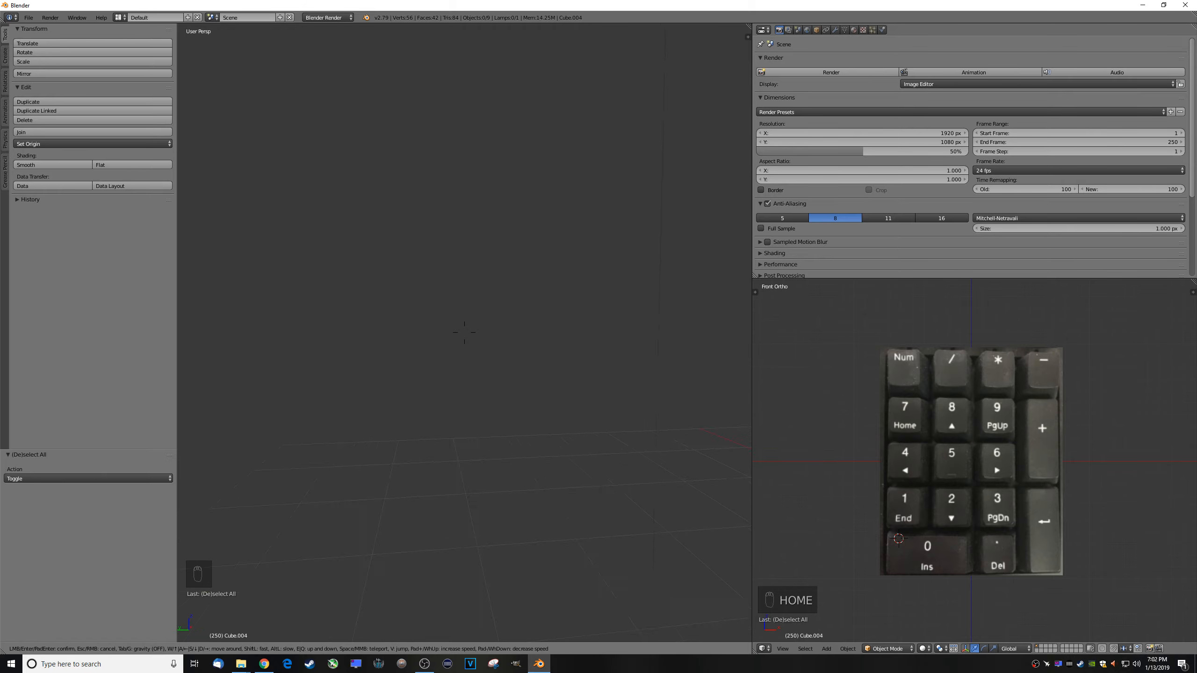
key("d")
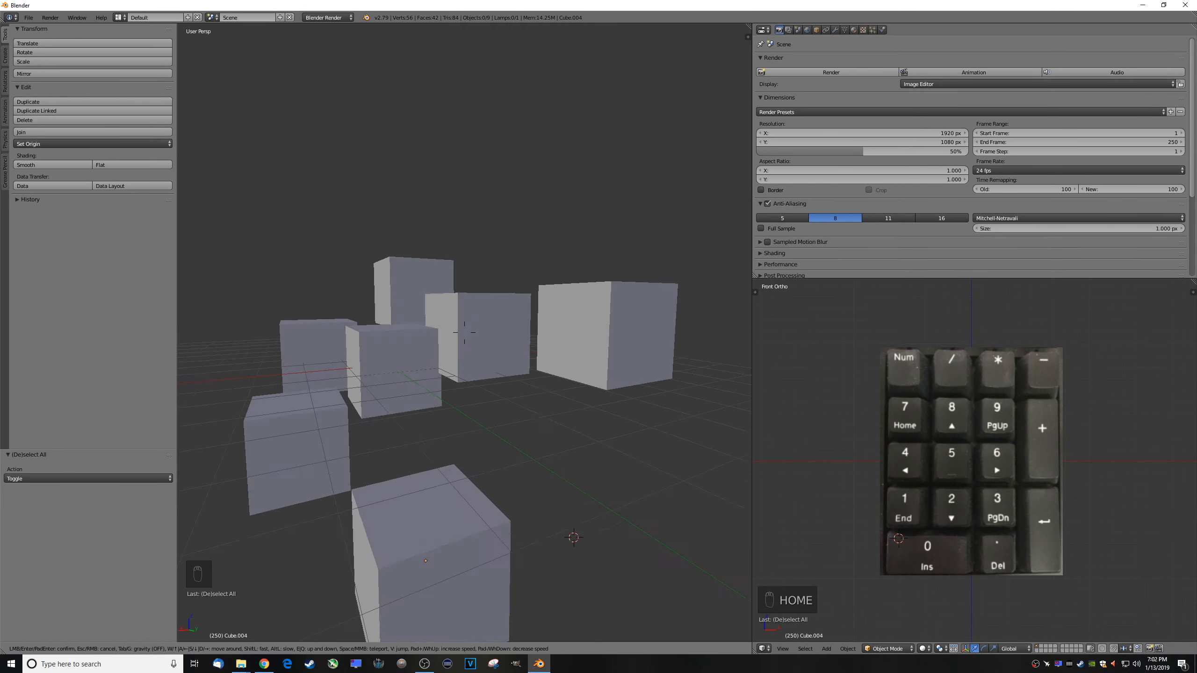
key("d")
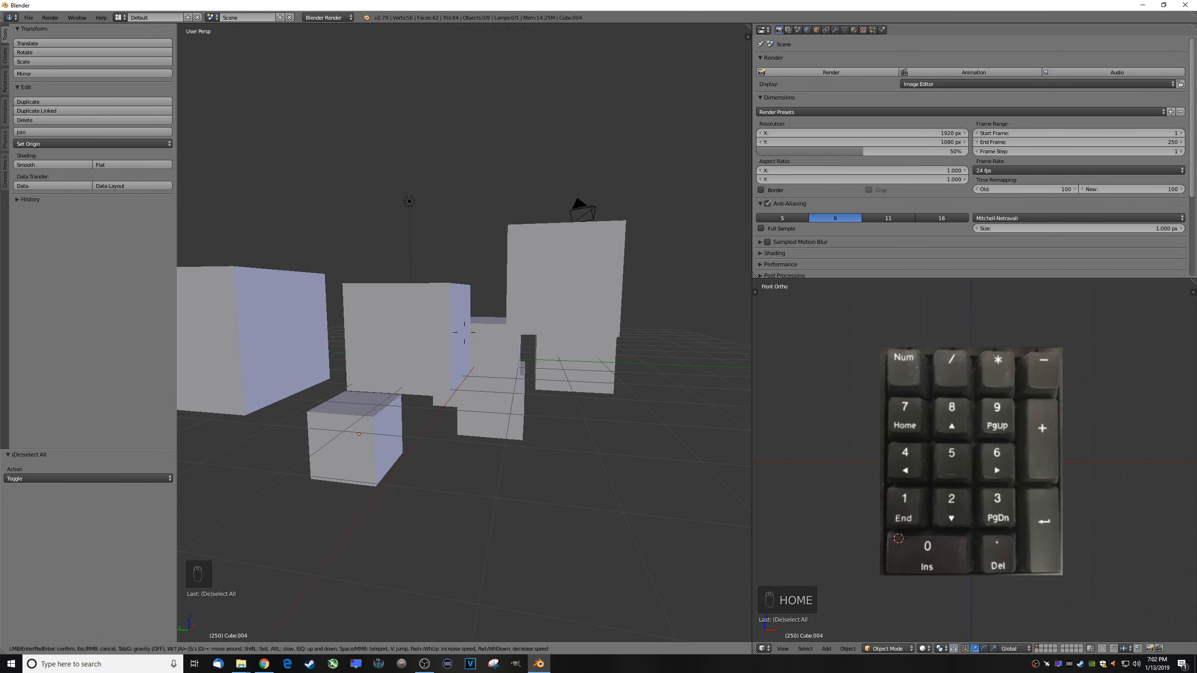
Step: Walk forward into the cubes and back out, and cancel walk navigation to restore the starting view
key("w")
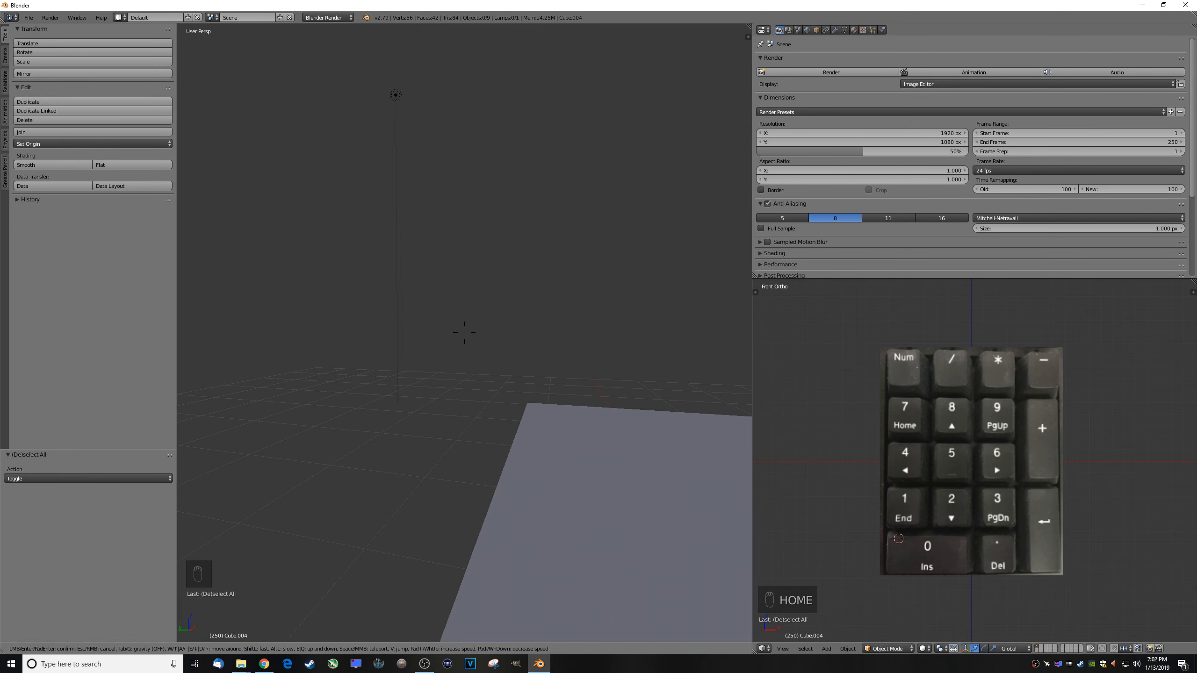
key("s")
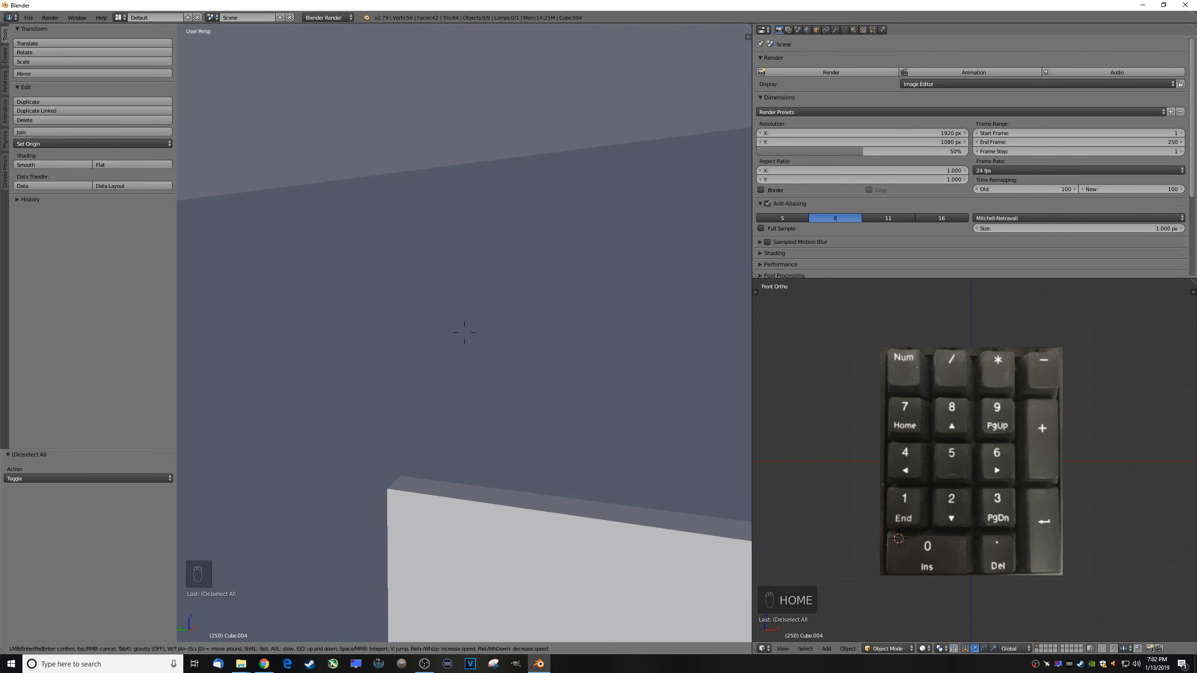
key("s")
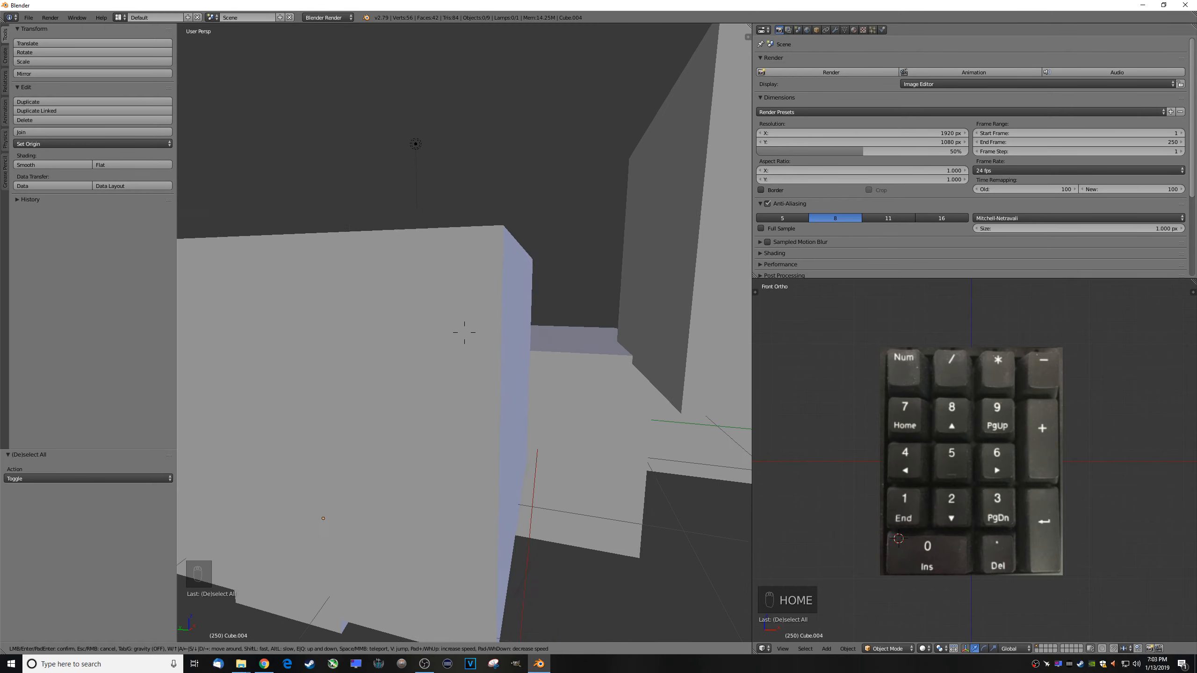
key("s")
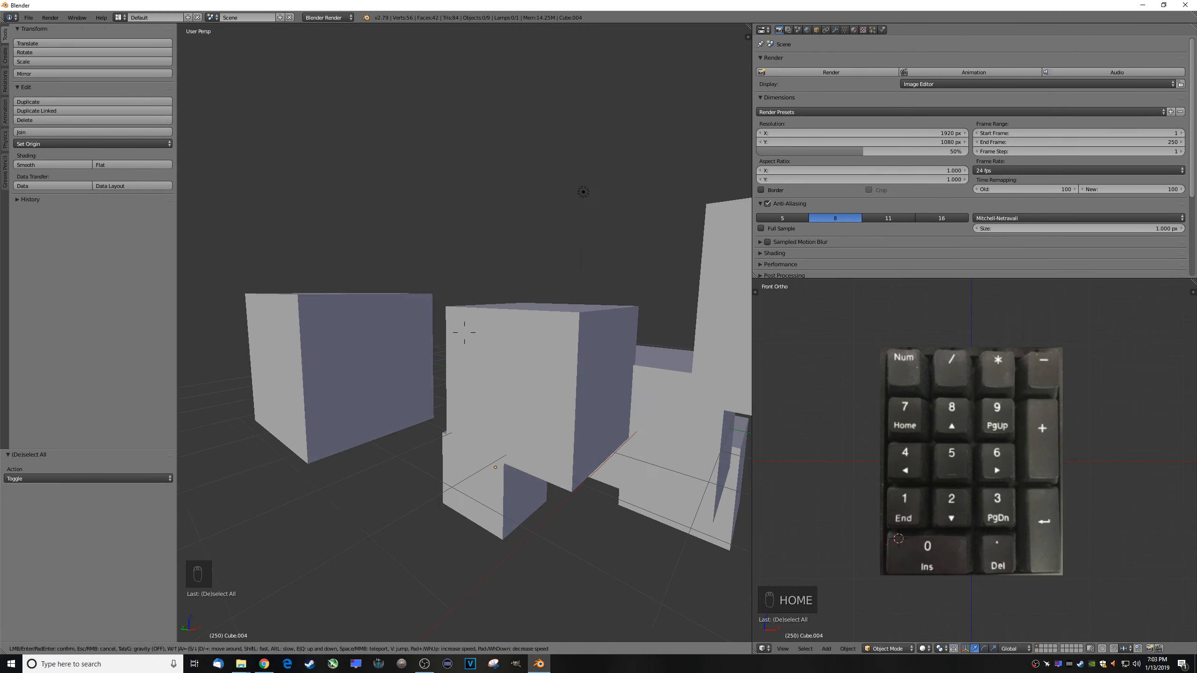
key("s")
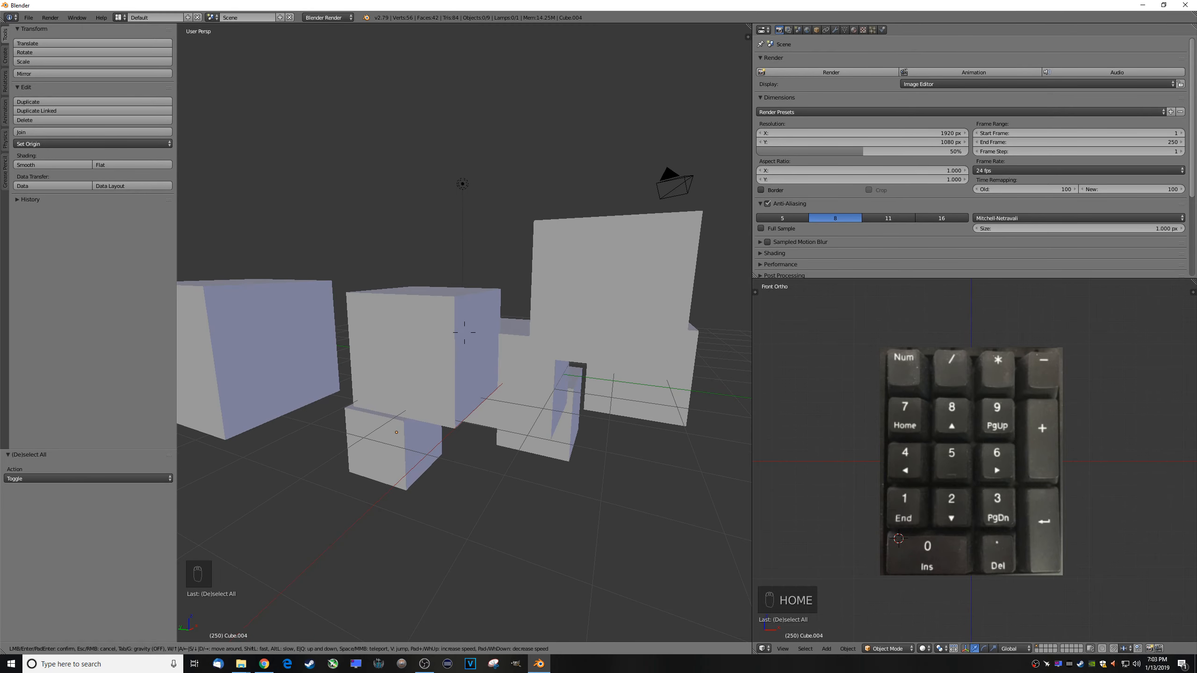
key("Escape")
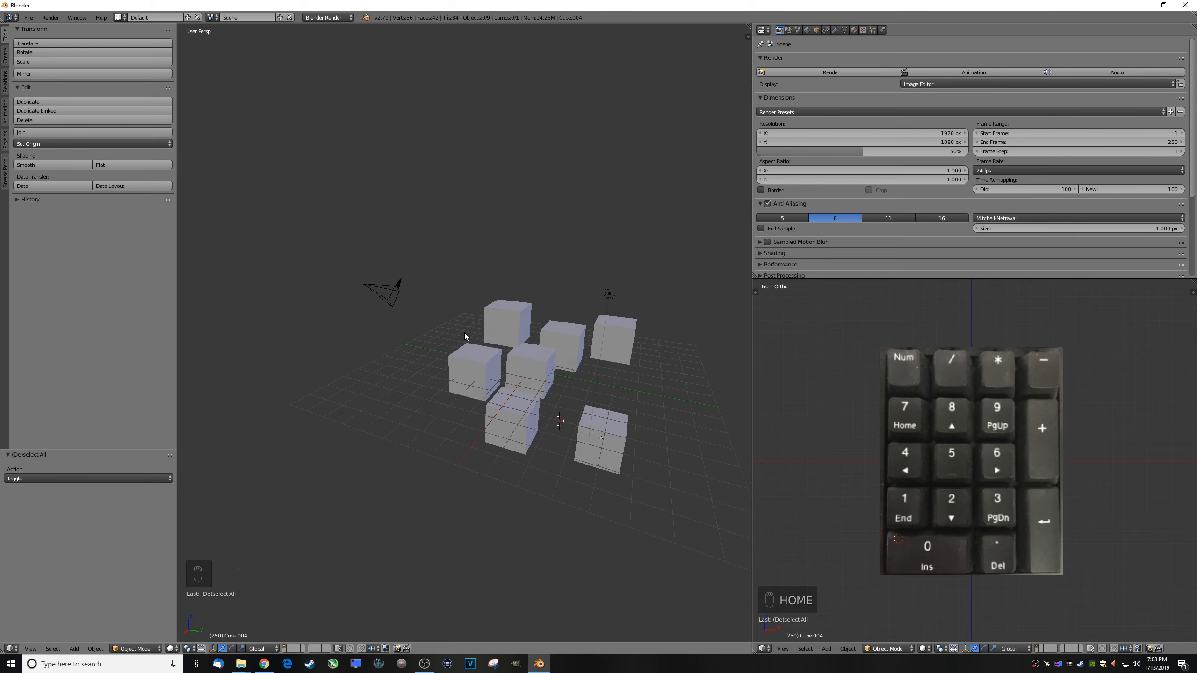
Step: Orbit the view slightly, walk in close to the cubes with walk navigation, and confirm the new viewpoint
mouse_move(528, 380)
middle_mouse_down()
mouse_move(565, 387)
mouse_move(522, 386)
mouse_move(550, 395)
mouse_move(534, 401)
middle_mouse_up()
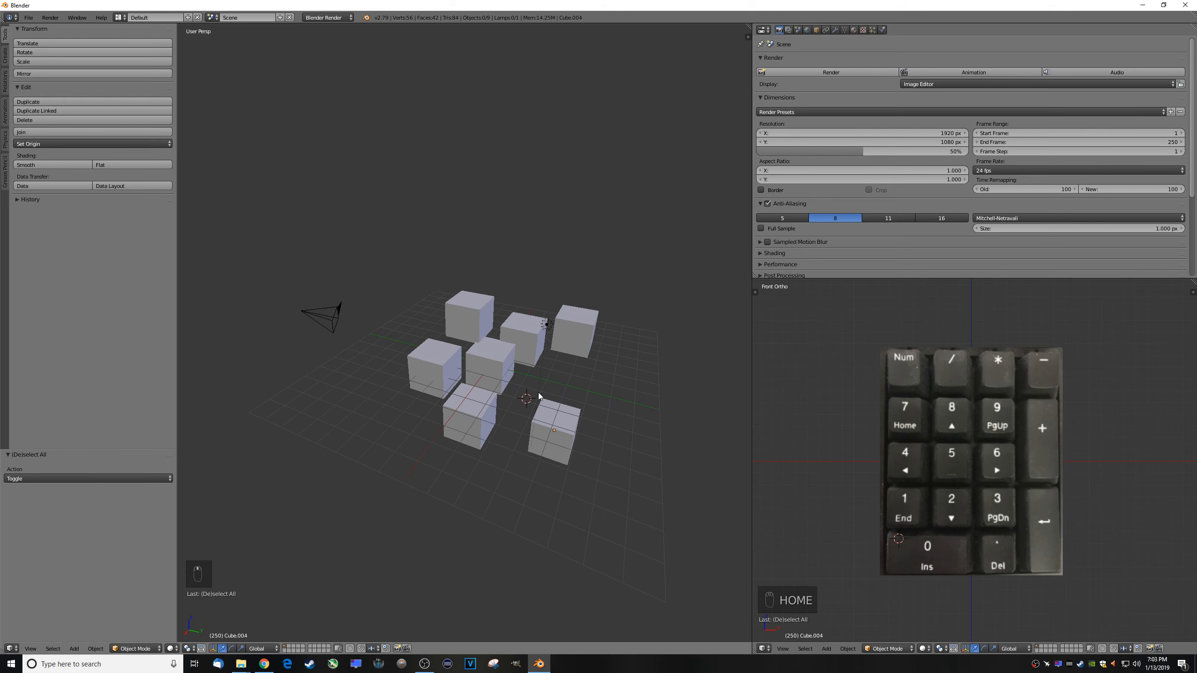
key("shift+f")
key("w")
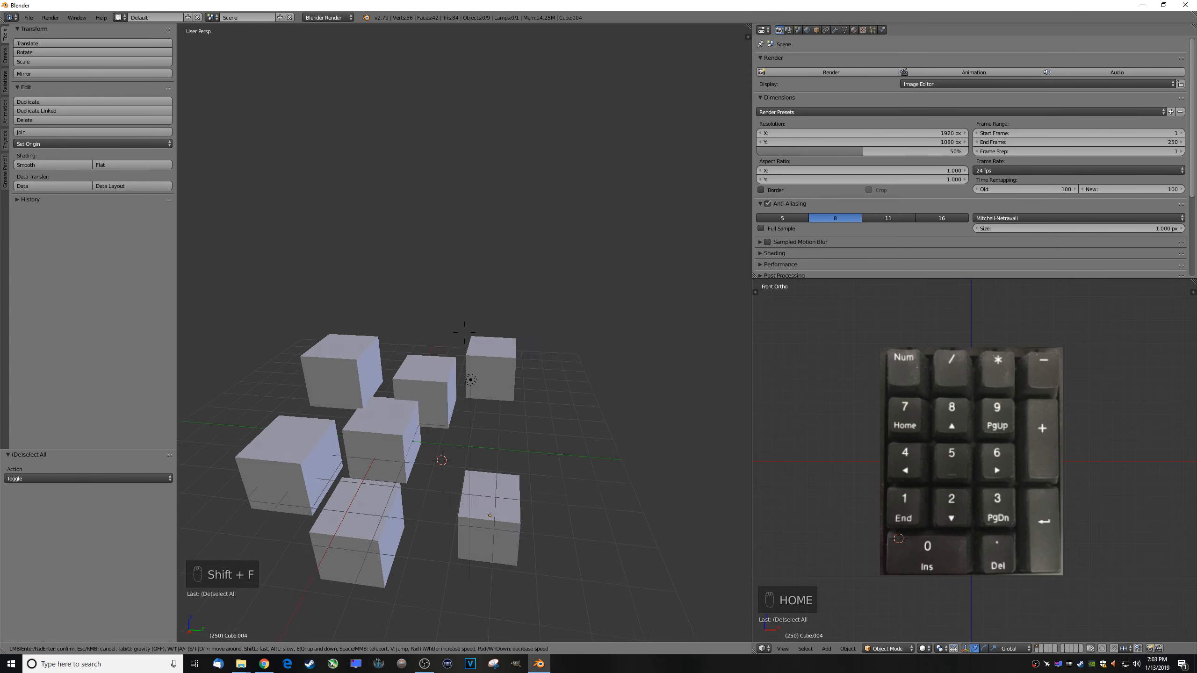
key("w")
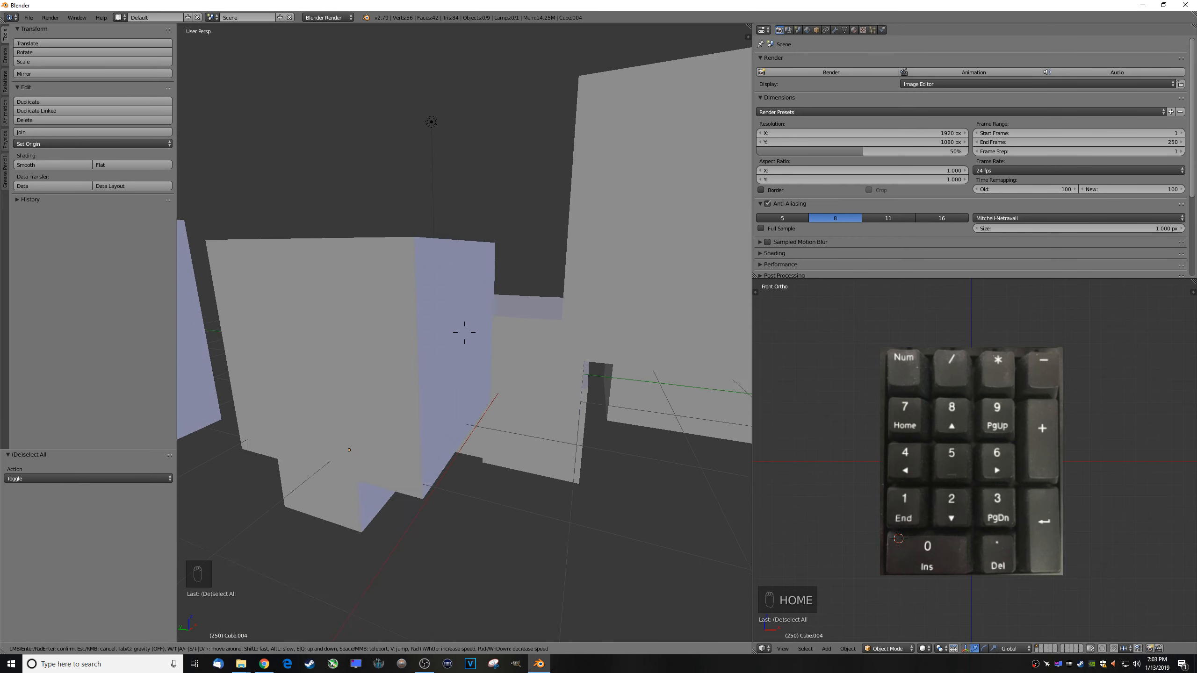
left_click(464, 332)
middle_click_drag(473, 354, 470, 354)
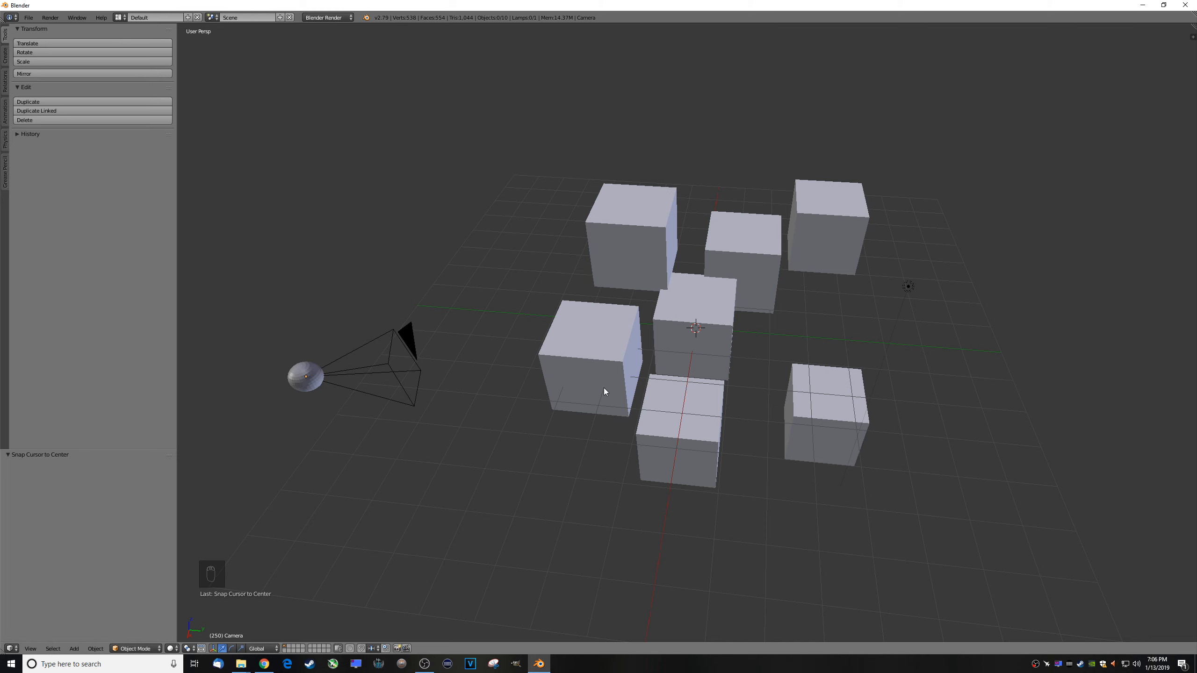
Step: Look through the camera, reposition it with walk navigation to frame the group of cubes, confirm, and leave the camera view
key("KP_0")
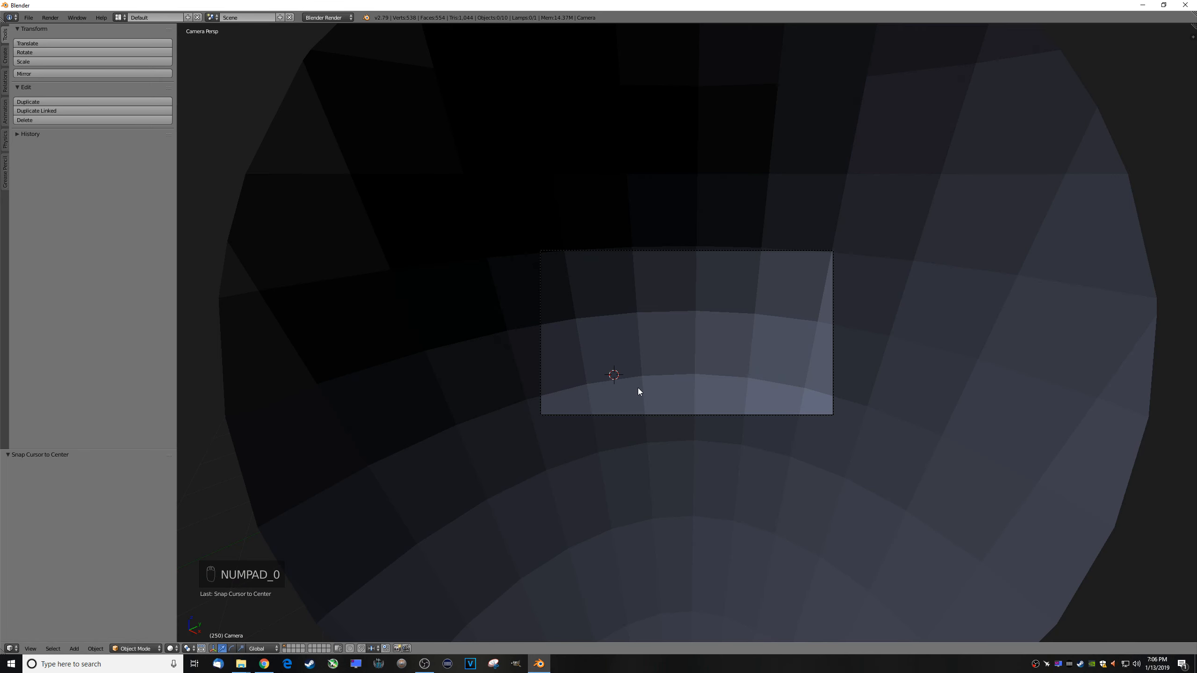
scroll(639, 391, "up", 5)
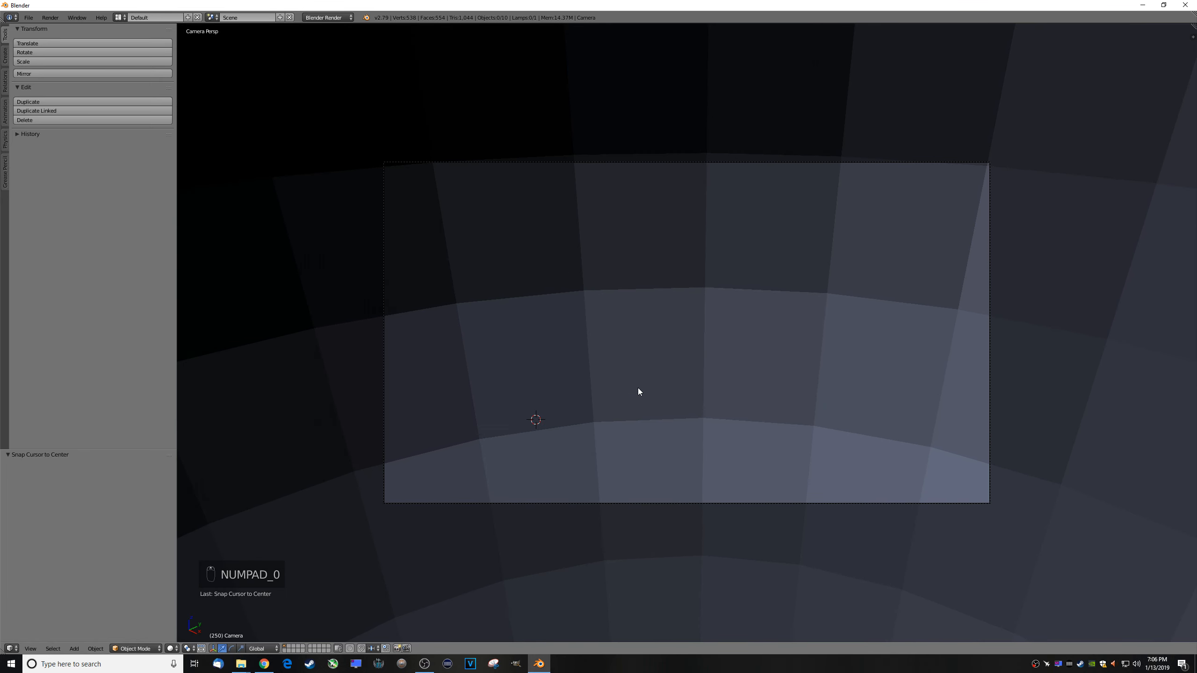
key("shift+f")
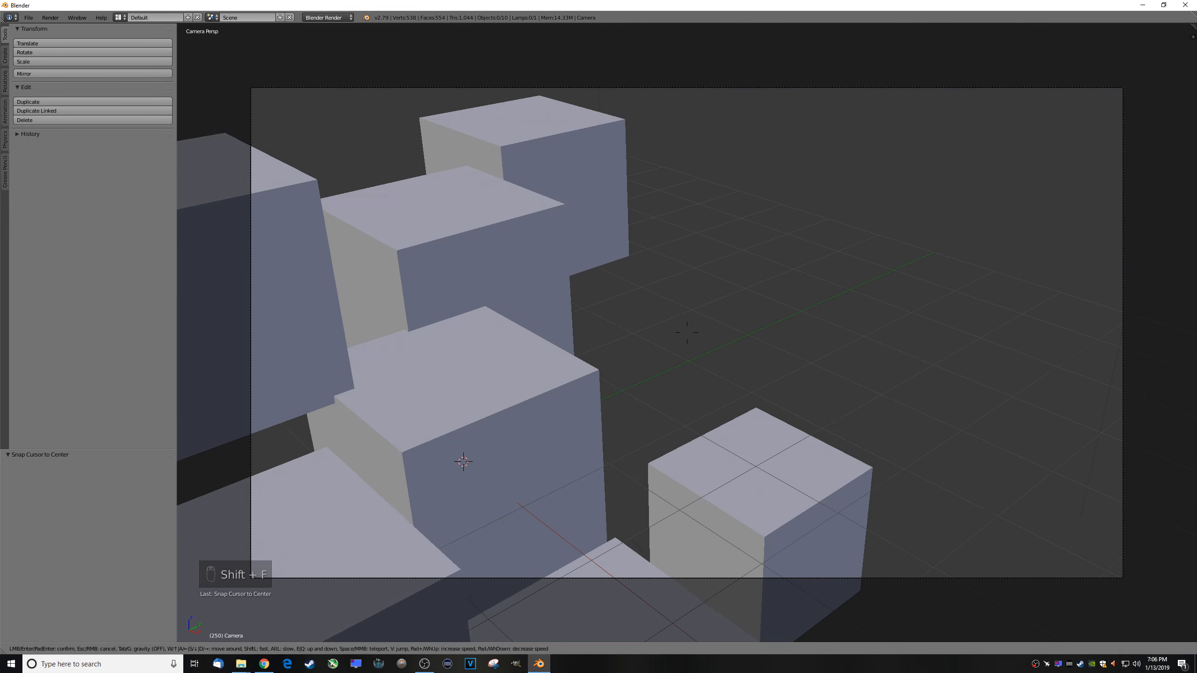
key("w")
key("w")
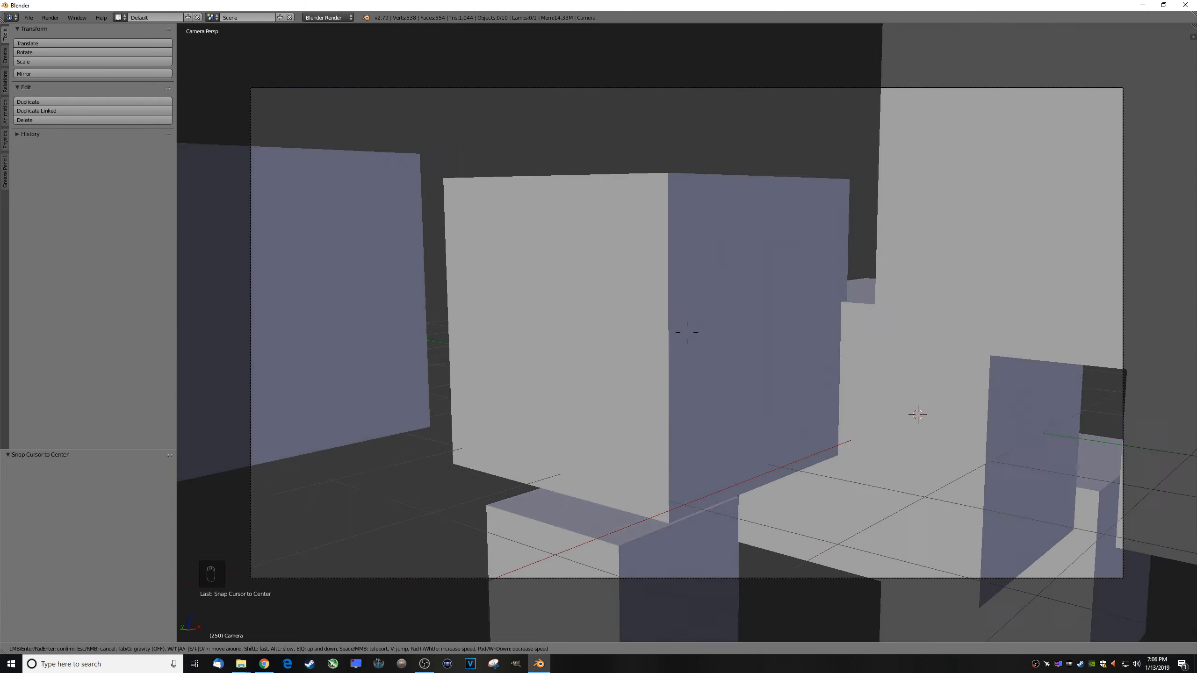
key("s")
key("s")
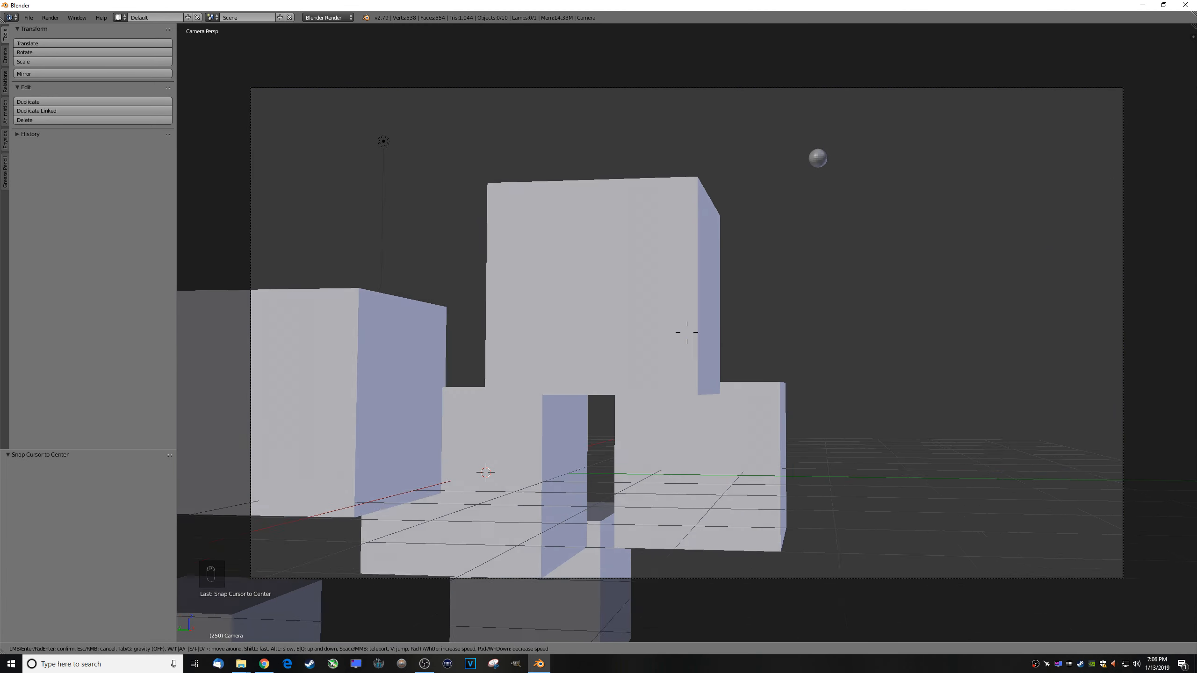
key("w")
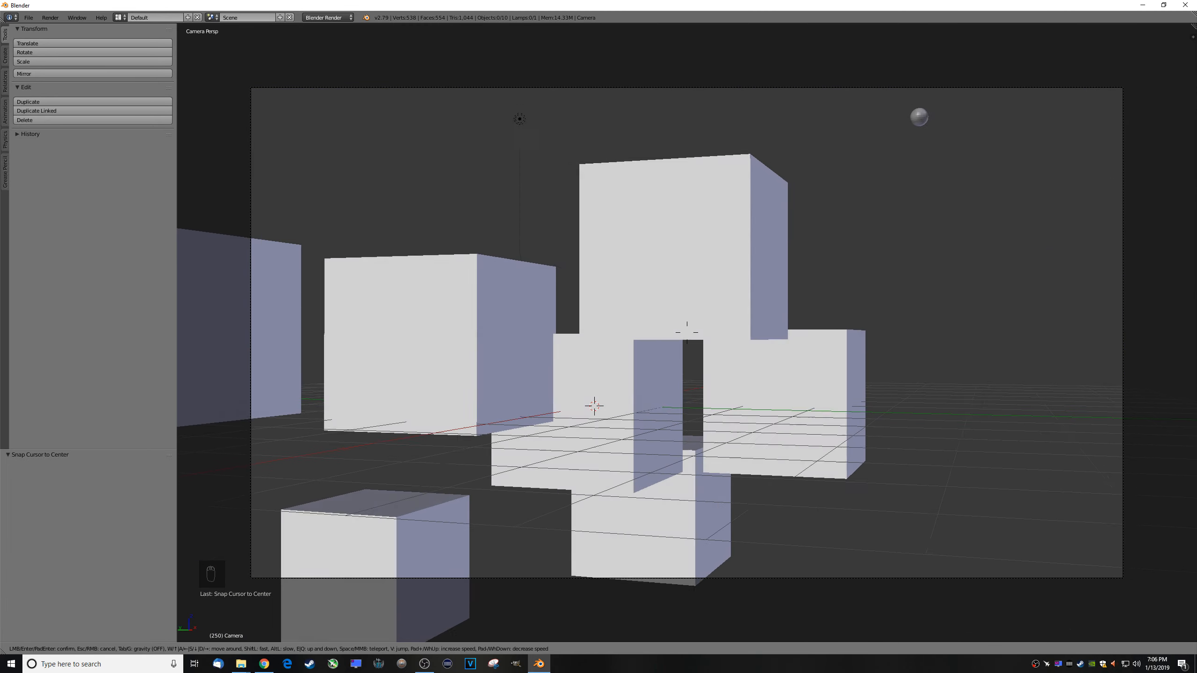
left_click(686, 334)
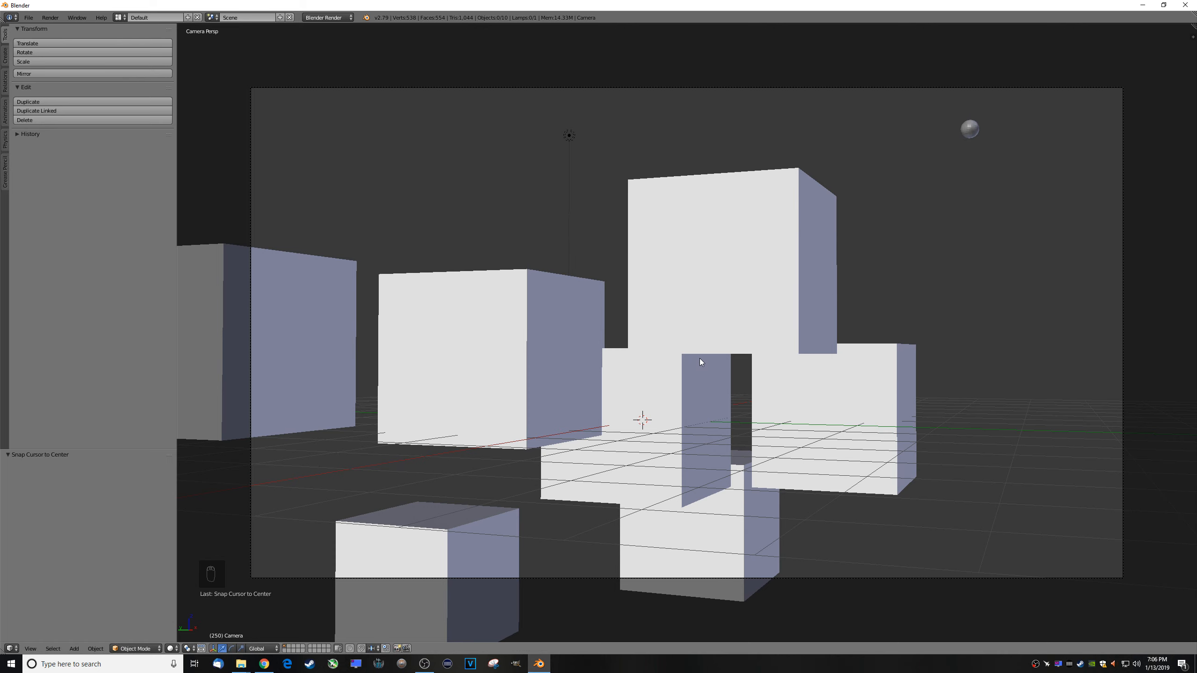
key("KP_0")
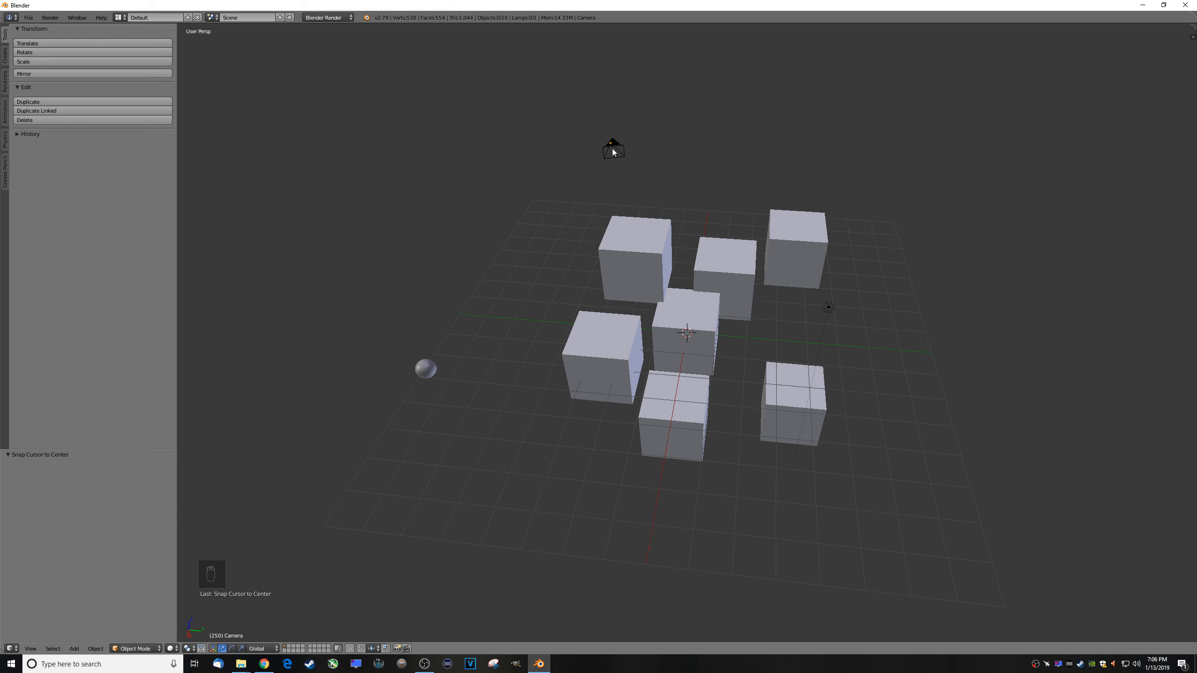
Step: Move the camera along the global axes, raising it 3.47 units in Z, and rotate it about 97.3°
left_click_drag(607, 155, 575, 272)
left_click_drag(768, 296, 789, 300)
left_click_drag(762, 257, 772, 173)
key("r")
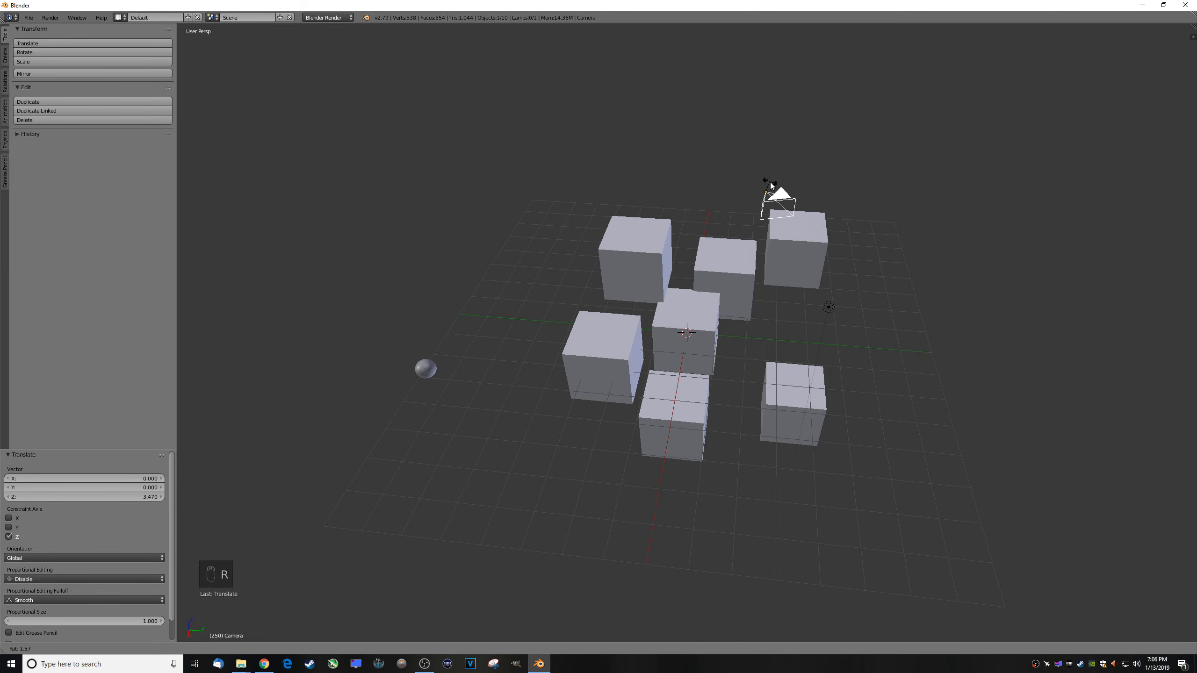
left_click(772, 193)
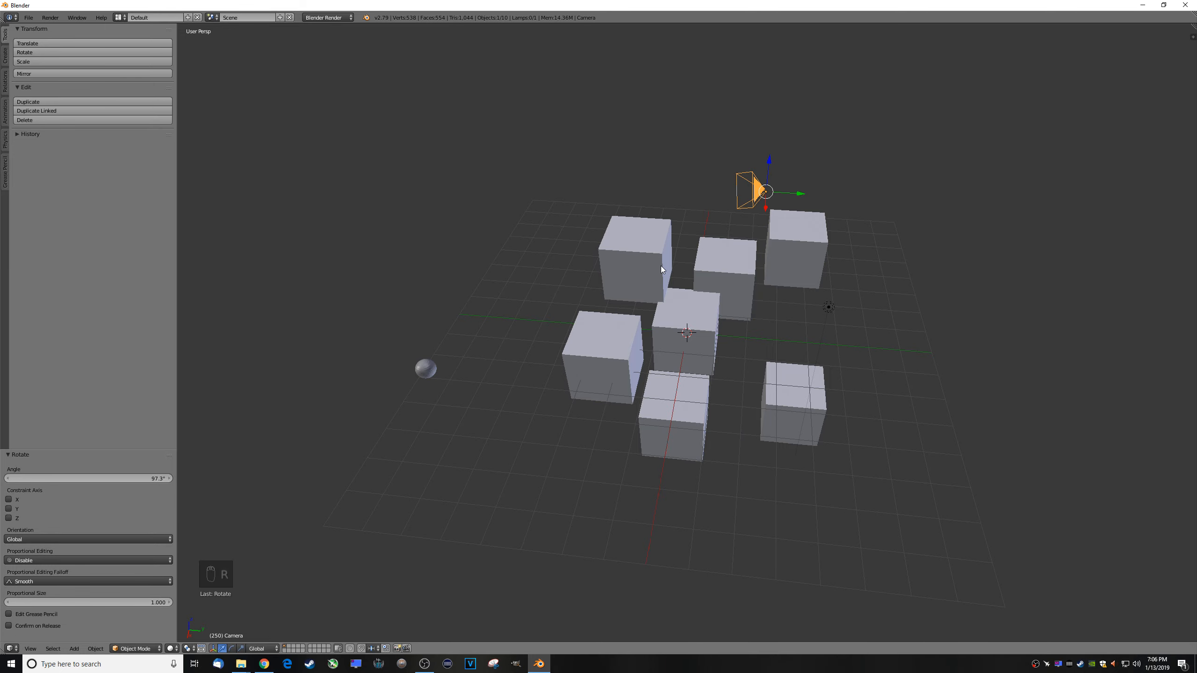